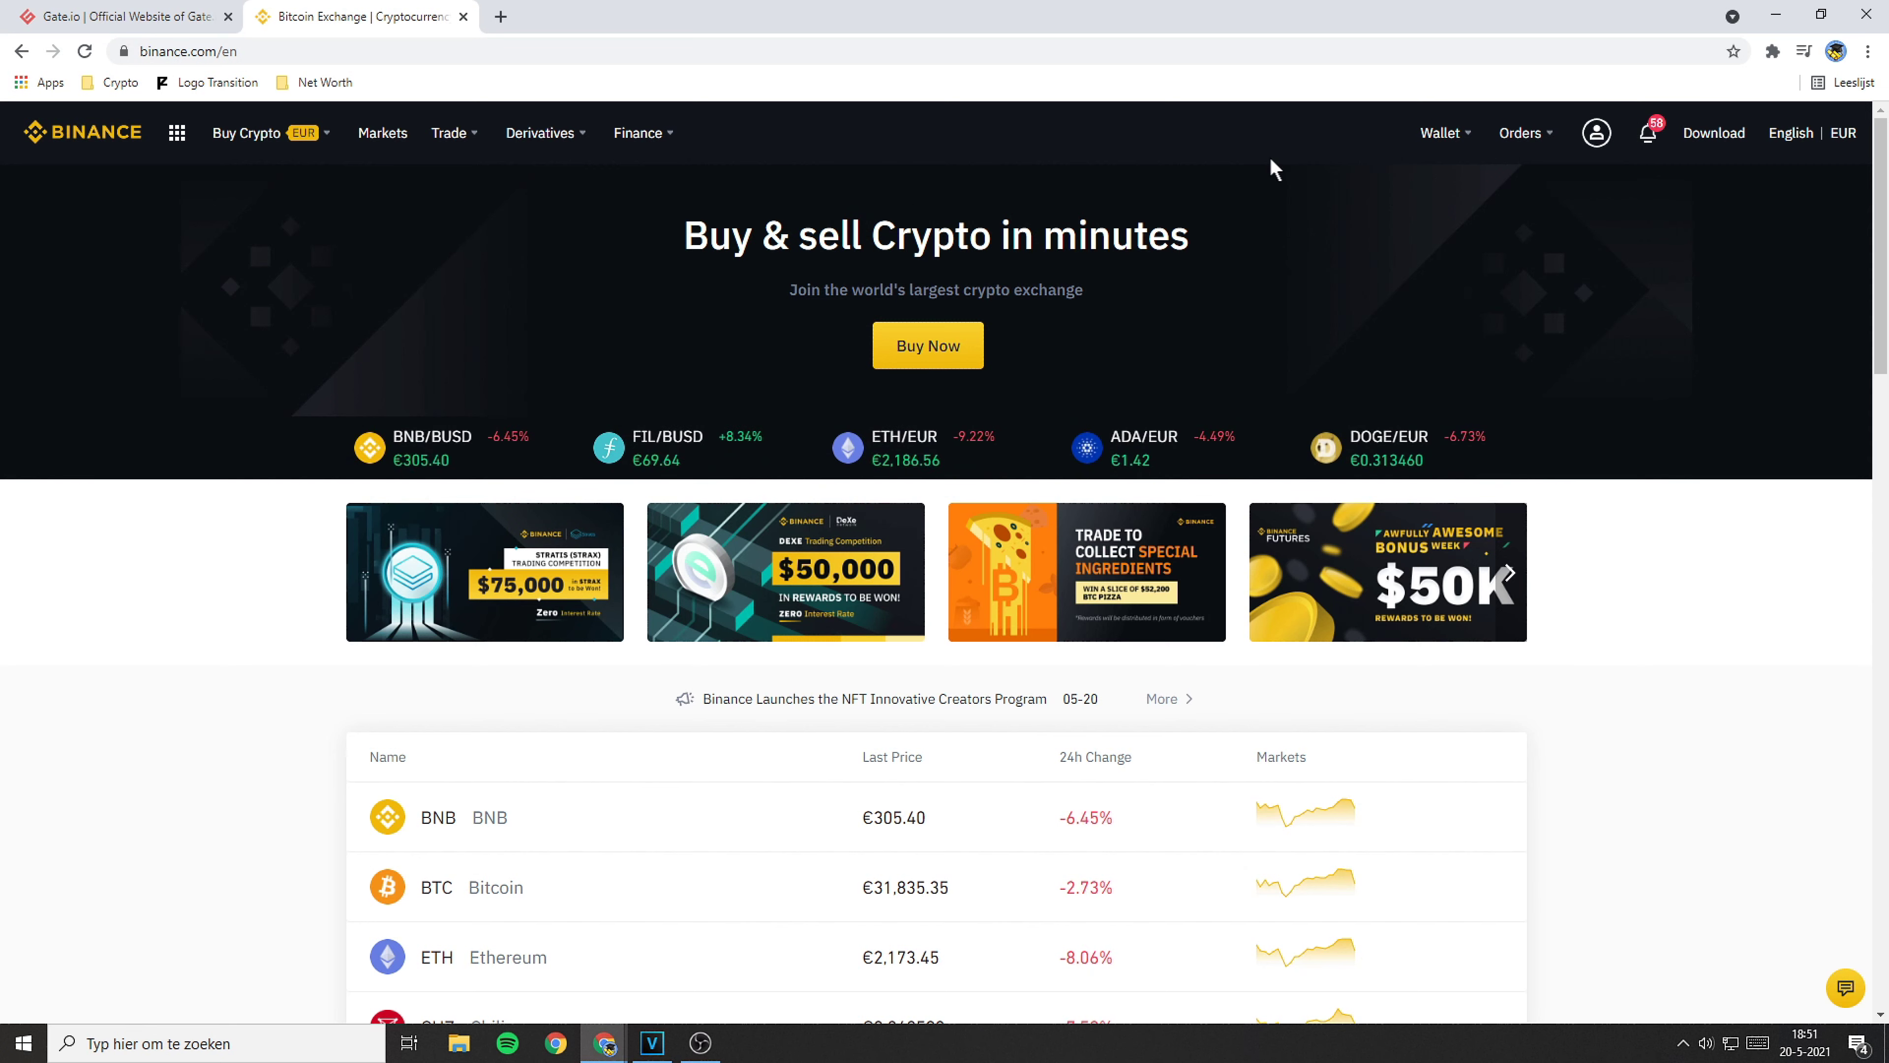
- Open Binance's Fiat and Spot wallet balances from the Wallet menu
{"action": "mouse_move", "coordinate": [1457, 145]}
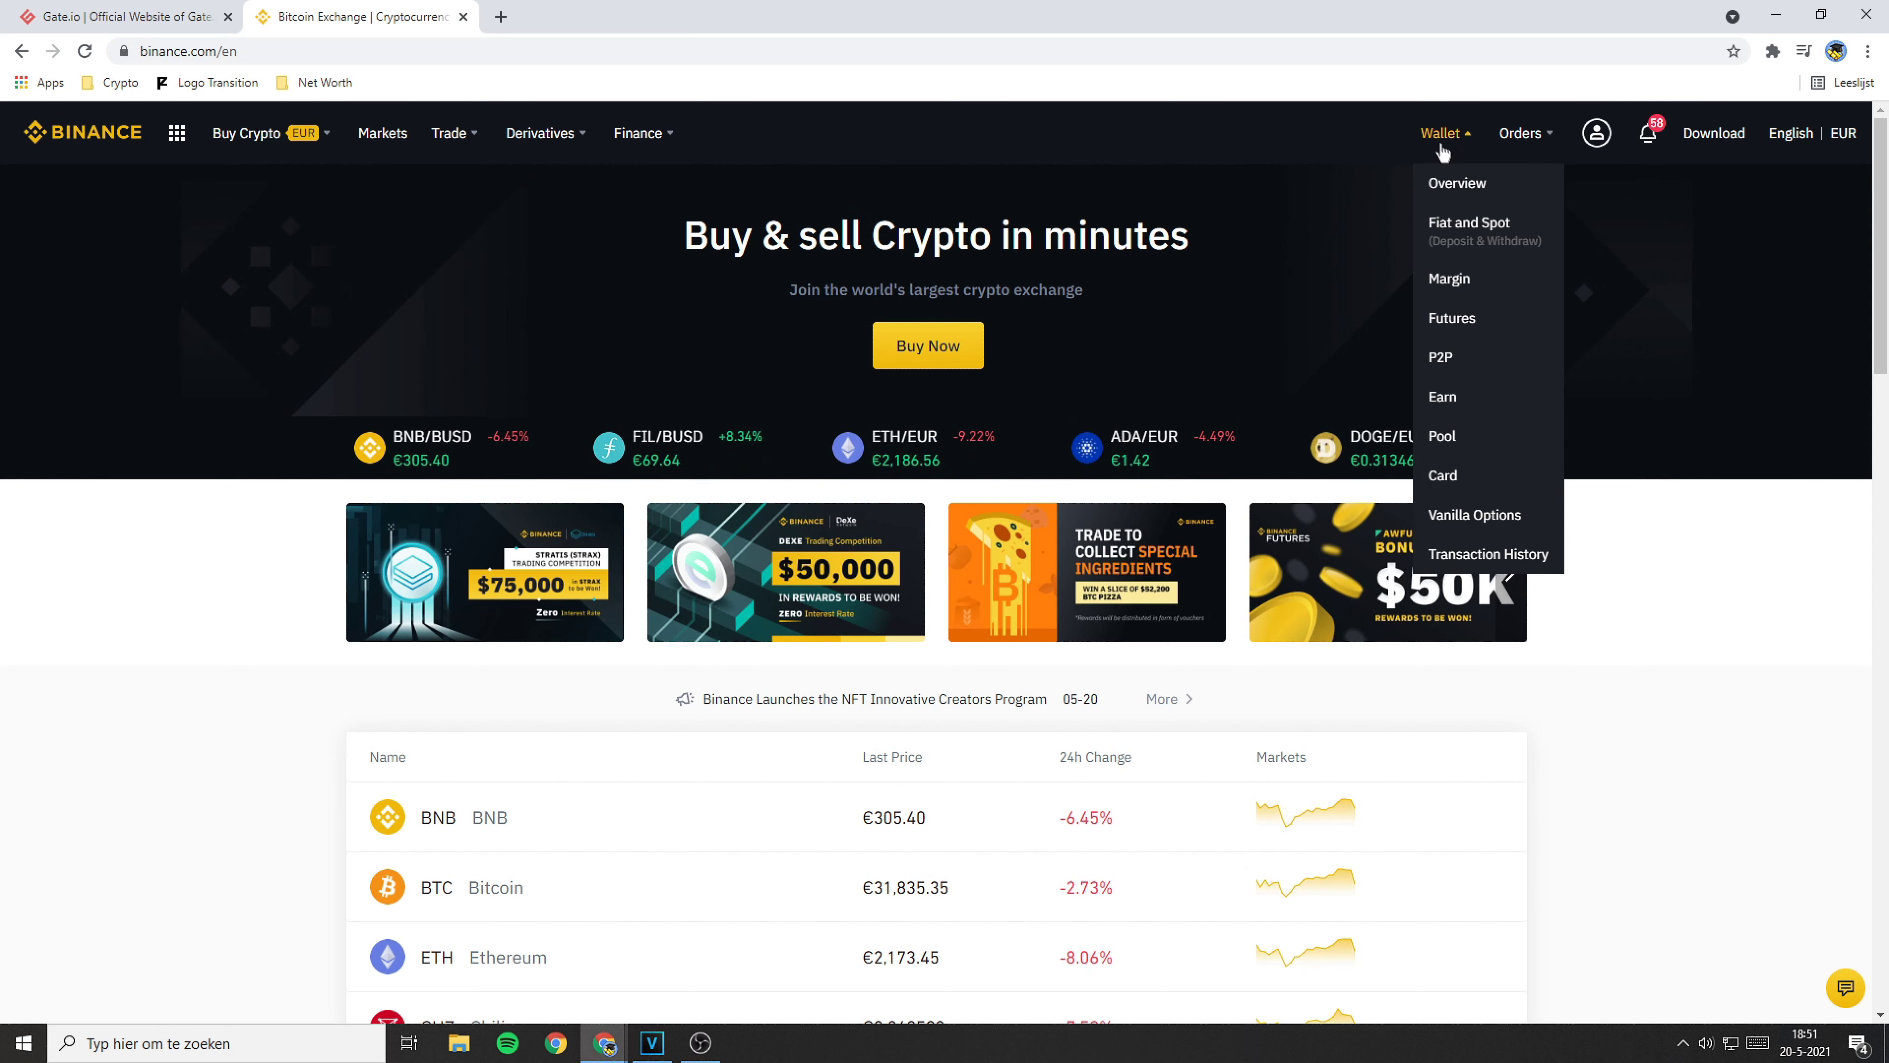
{"action": "left_click", "coordinate": [1473, 262]}
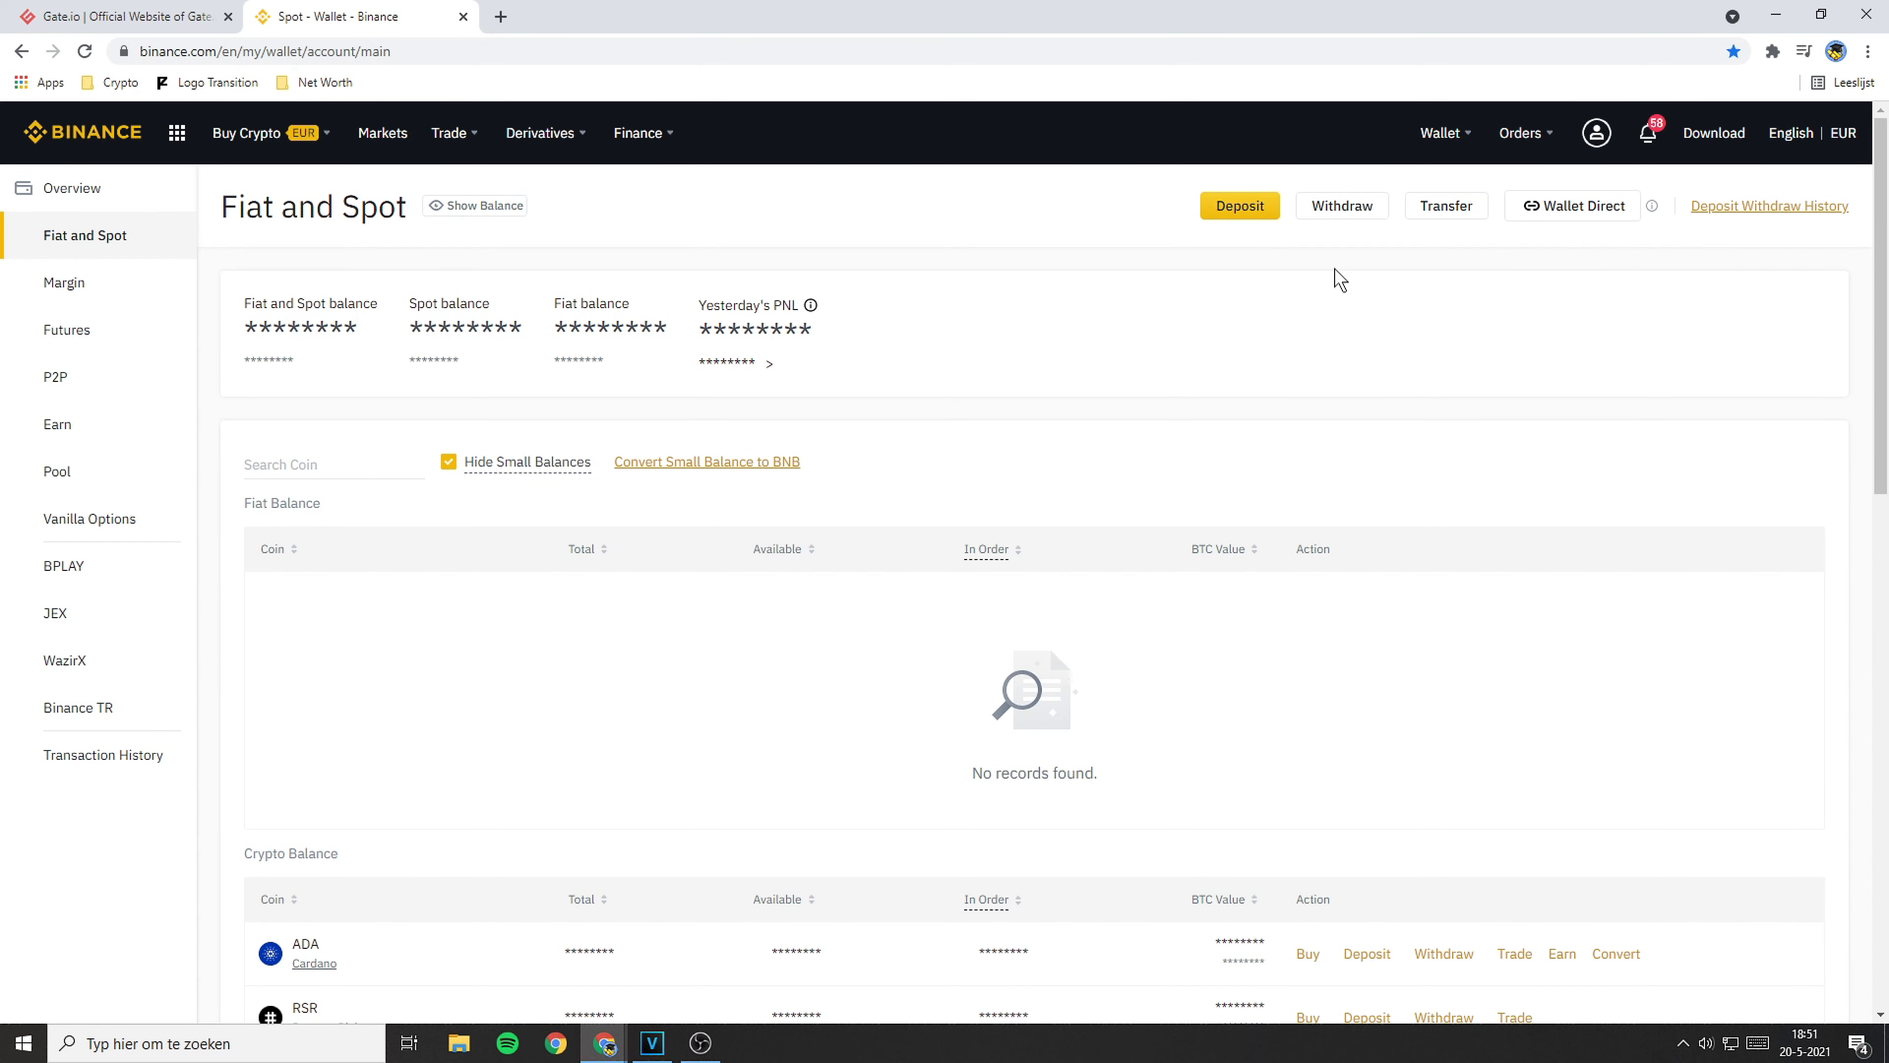
- Start a Binance crypto withdrawal and pick ALGO (Algorand) as the coin
{"action": "left_click", "coordinate": [1344, 209]}
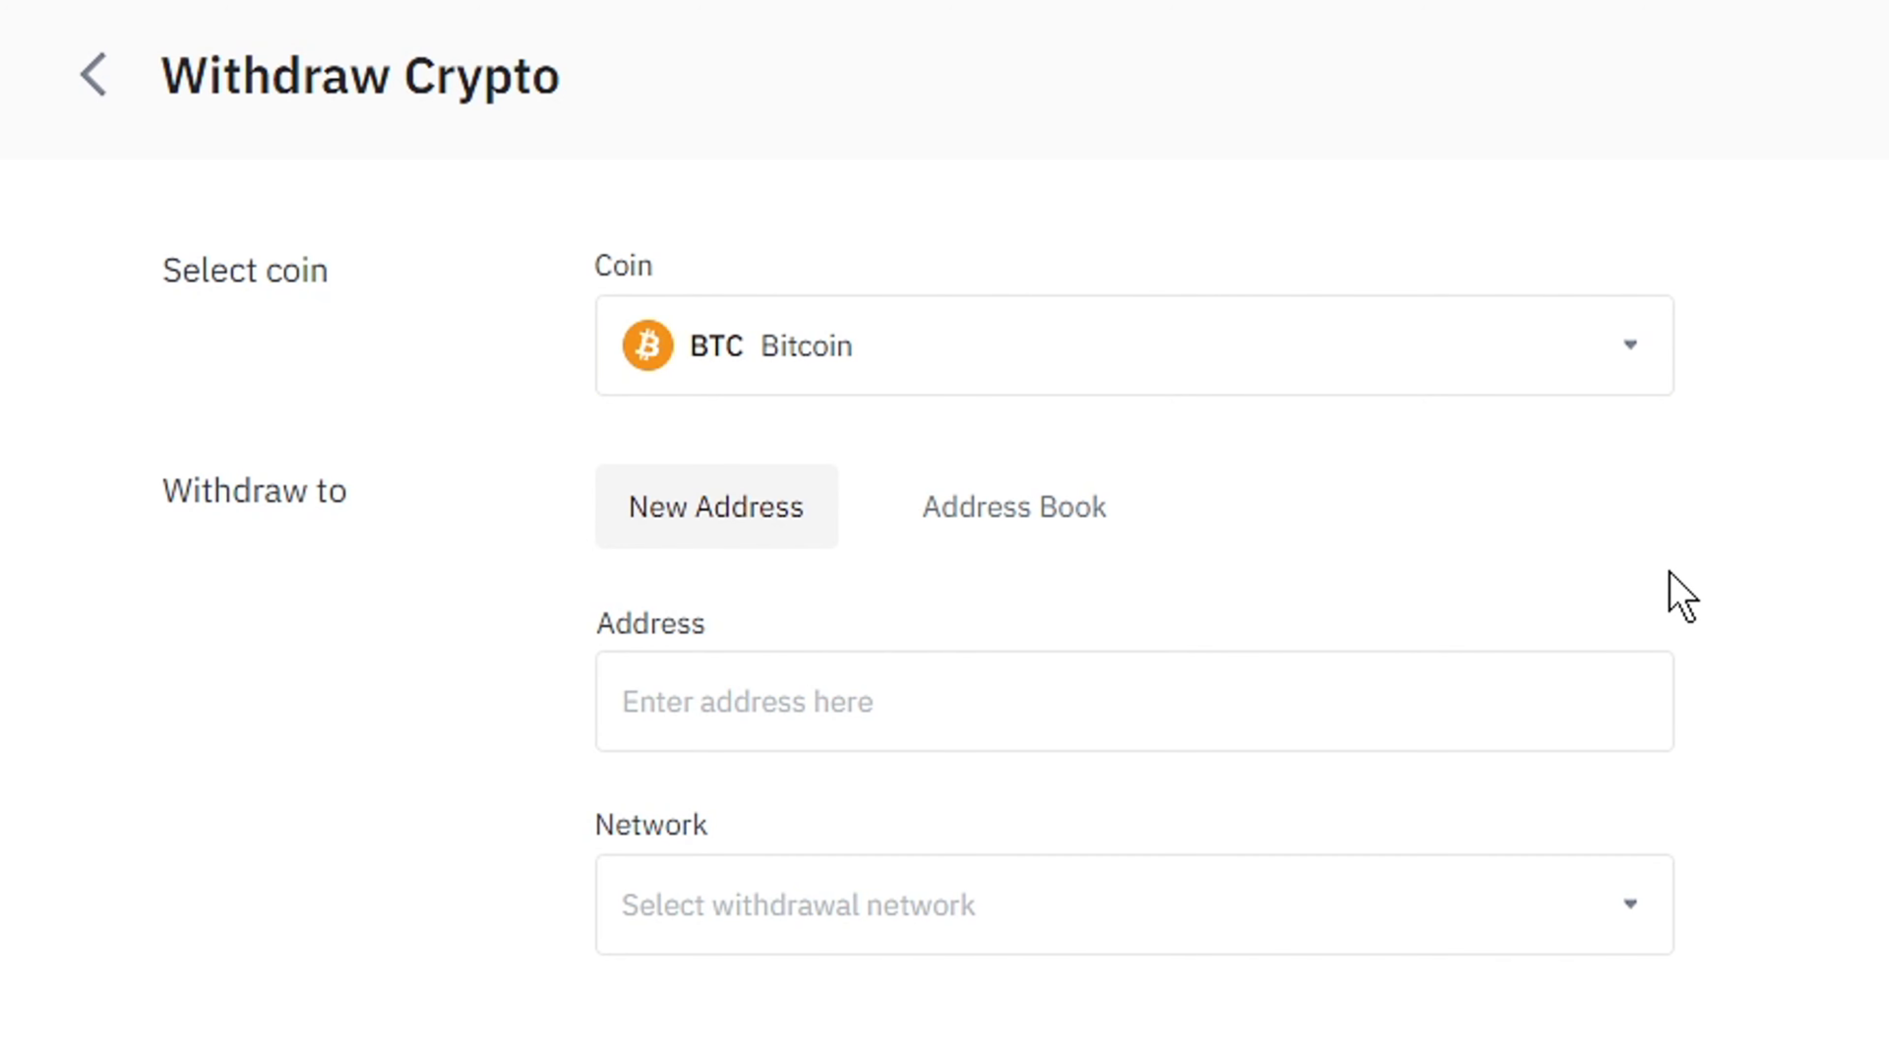
{"action": "left_click", "coordinate": [1633, 348]}
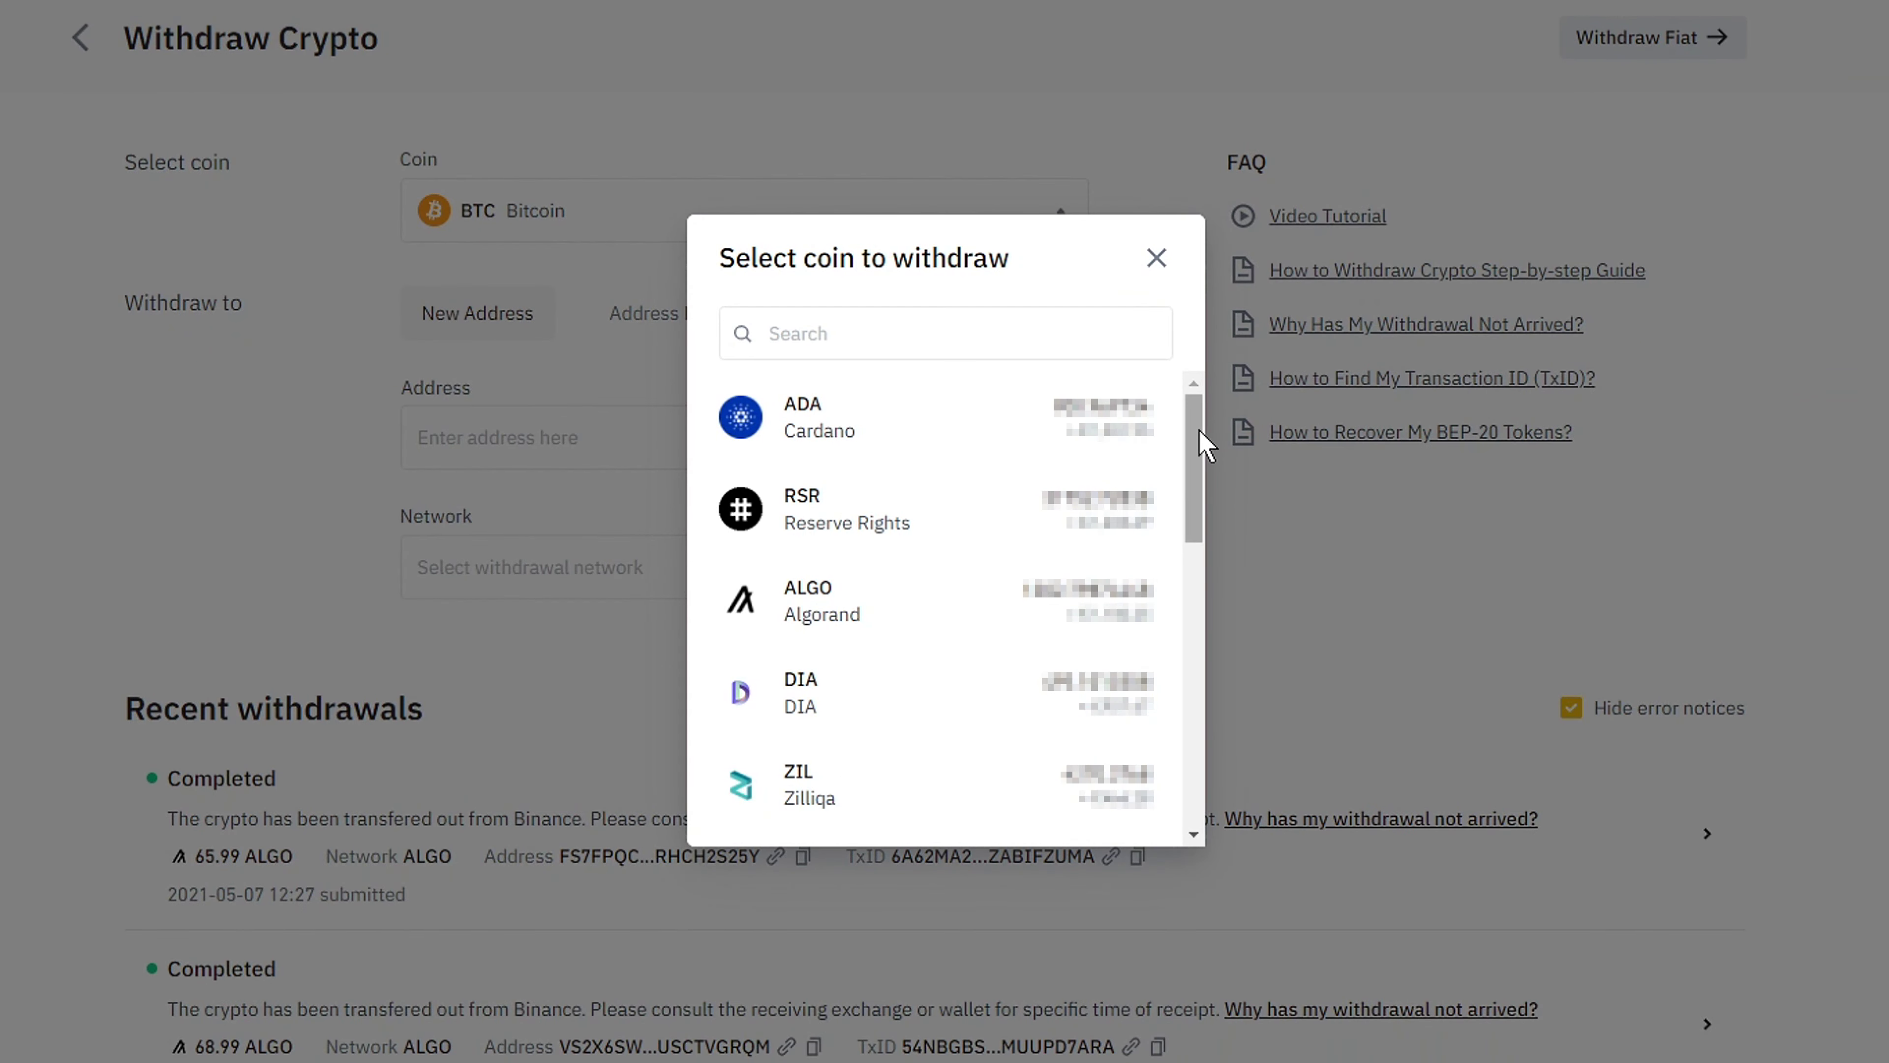
{"action": "scroll", "coordinate": [1205, 447], "scroll_direction": "down", "scroll_amount": 10}
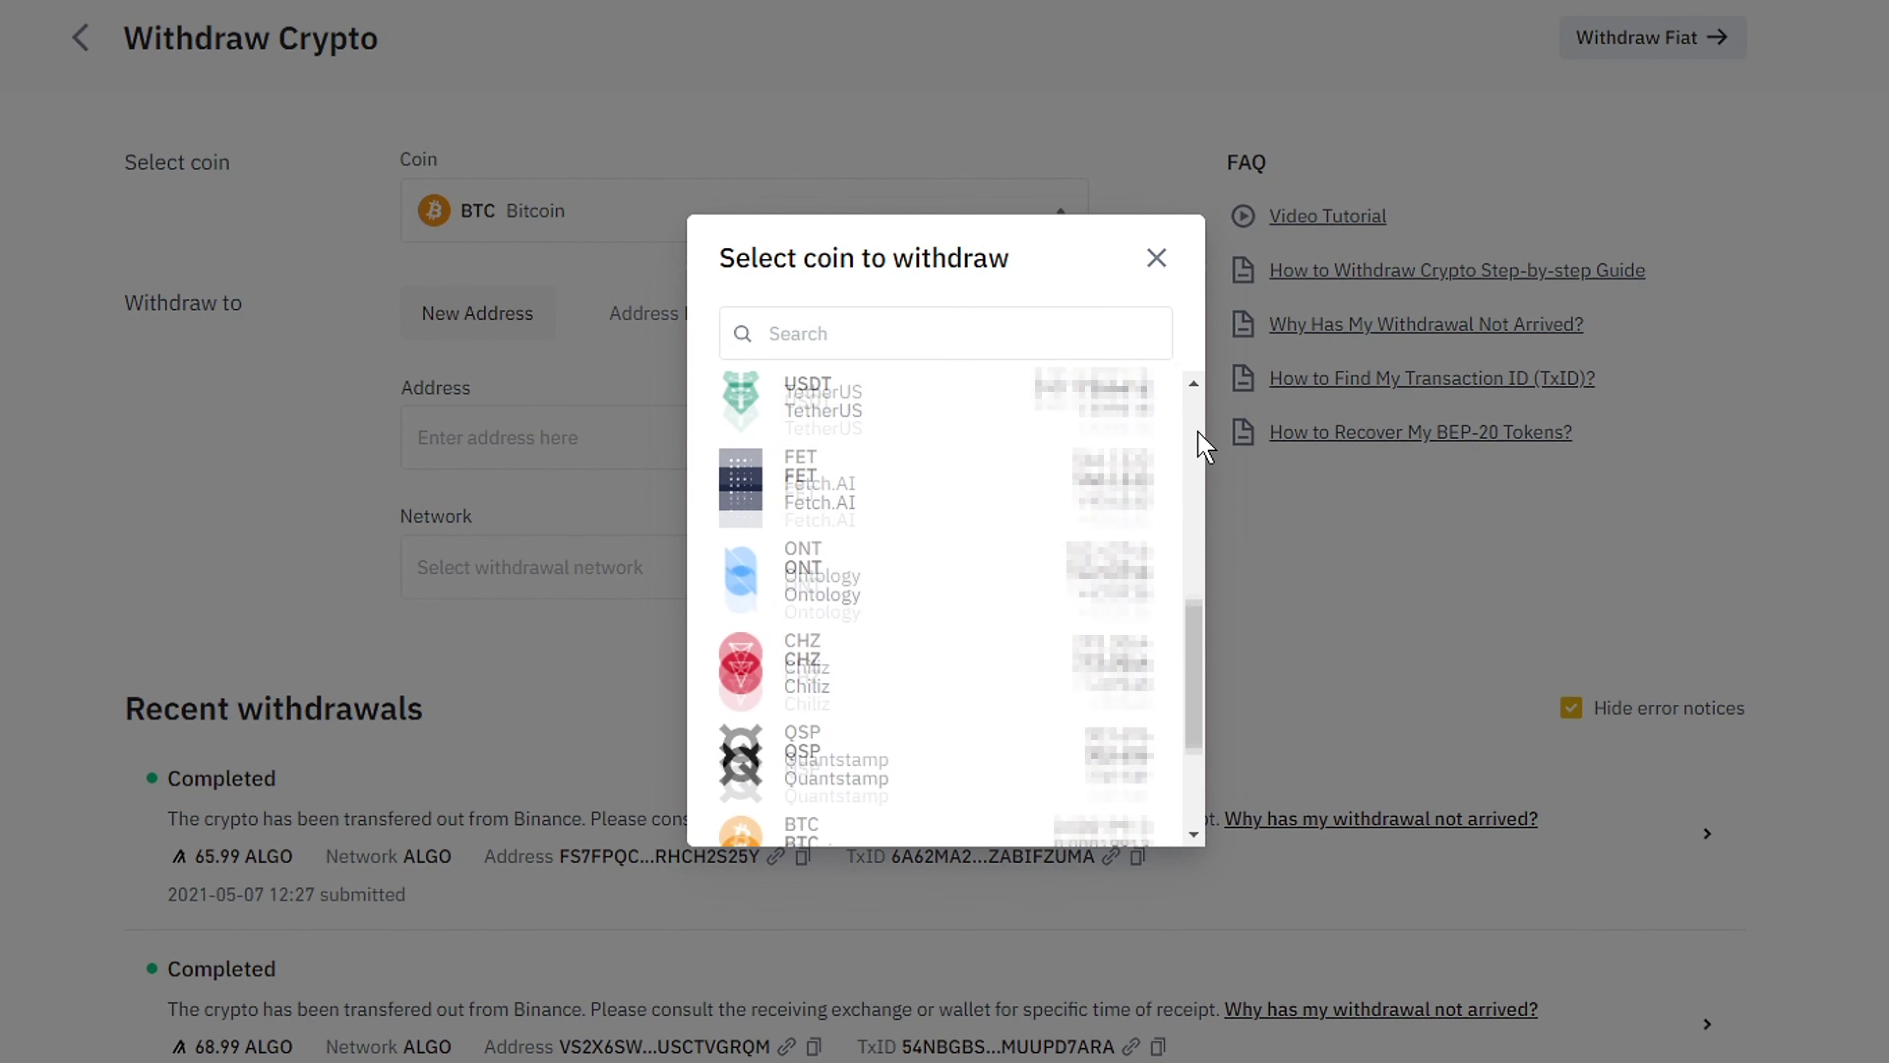
{"action": "scroll", "coordinate": [1202, 439], "scroll_direction": "up", "scroll_amount": 10}
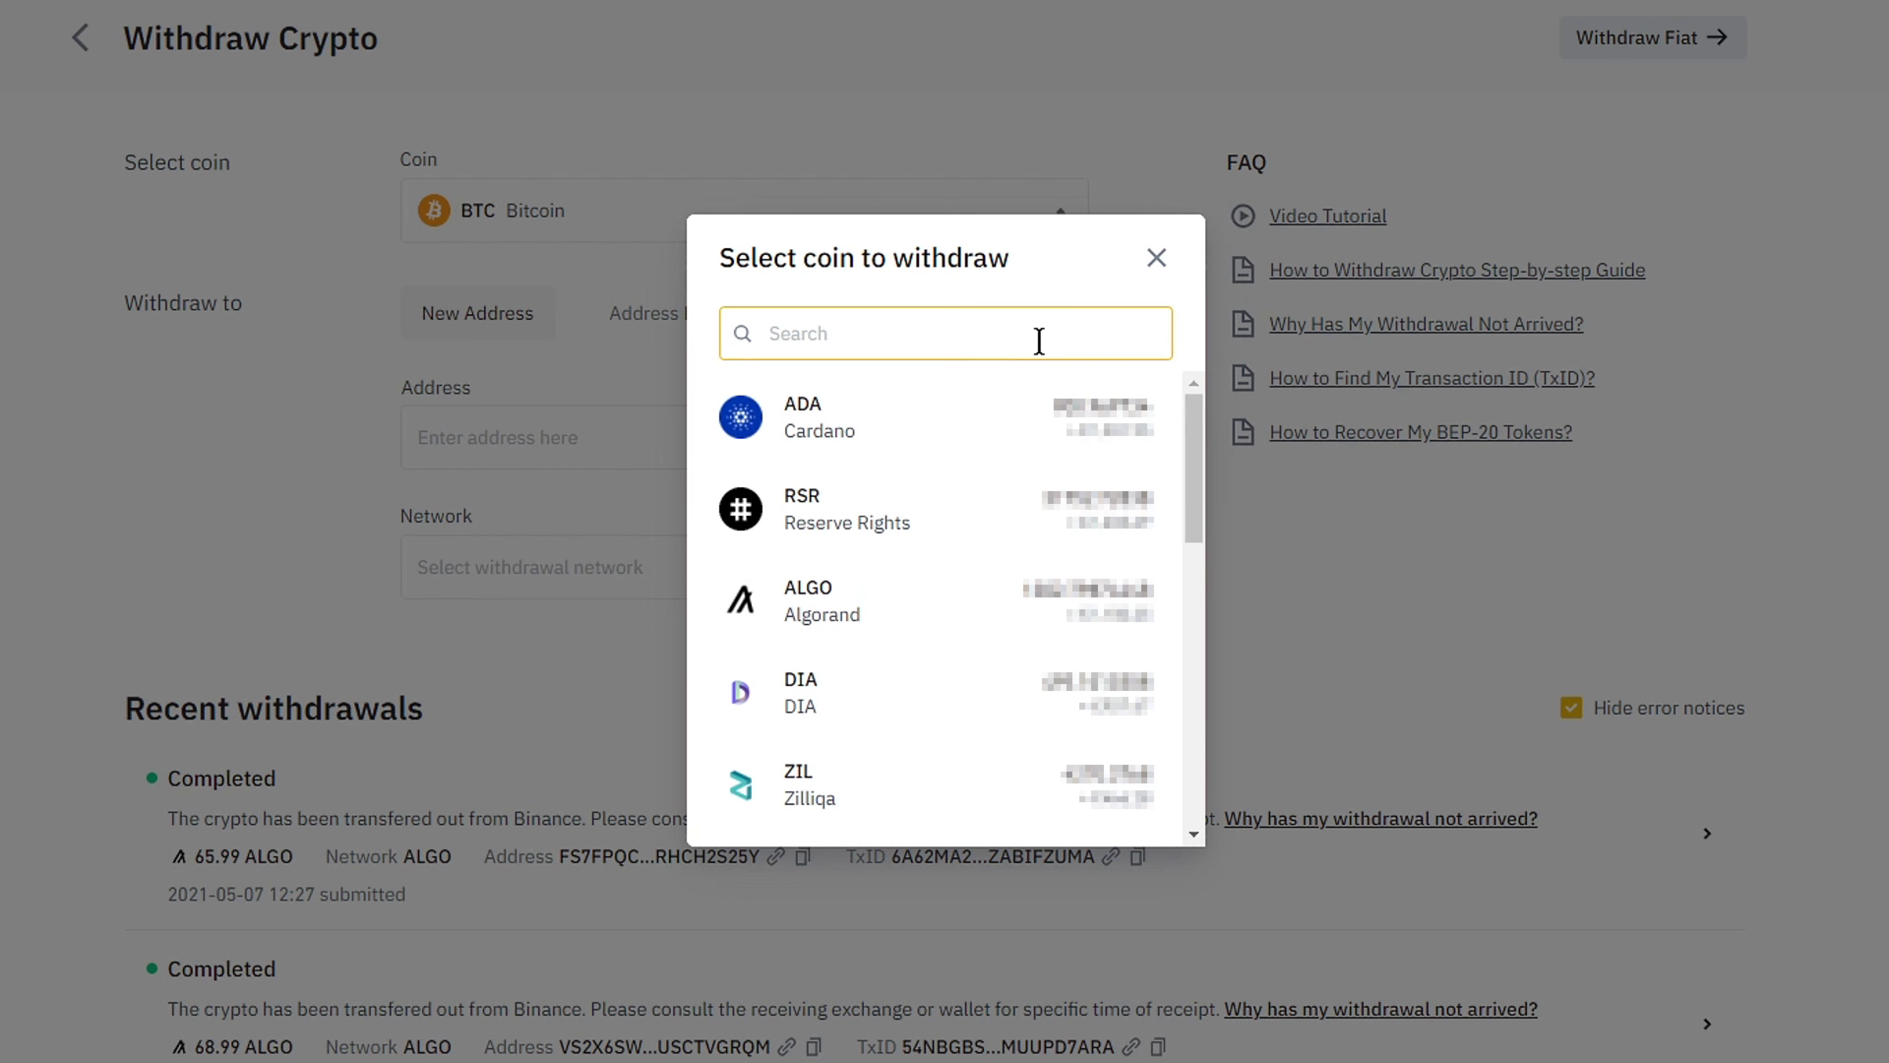
{"action": "type", "text": "algo"}
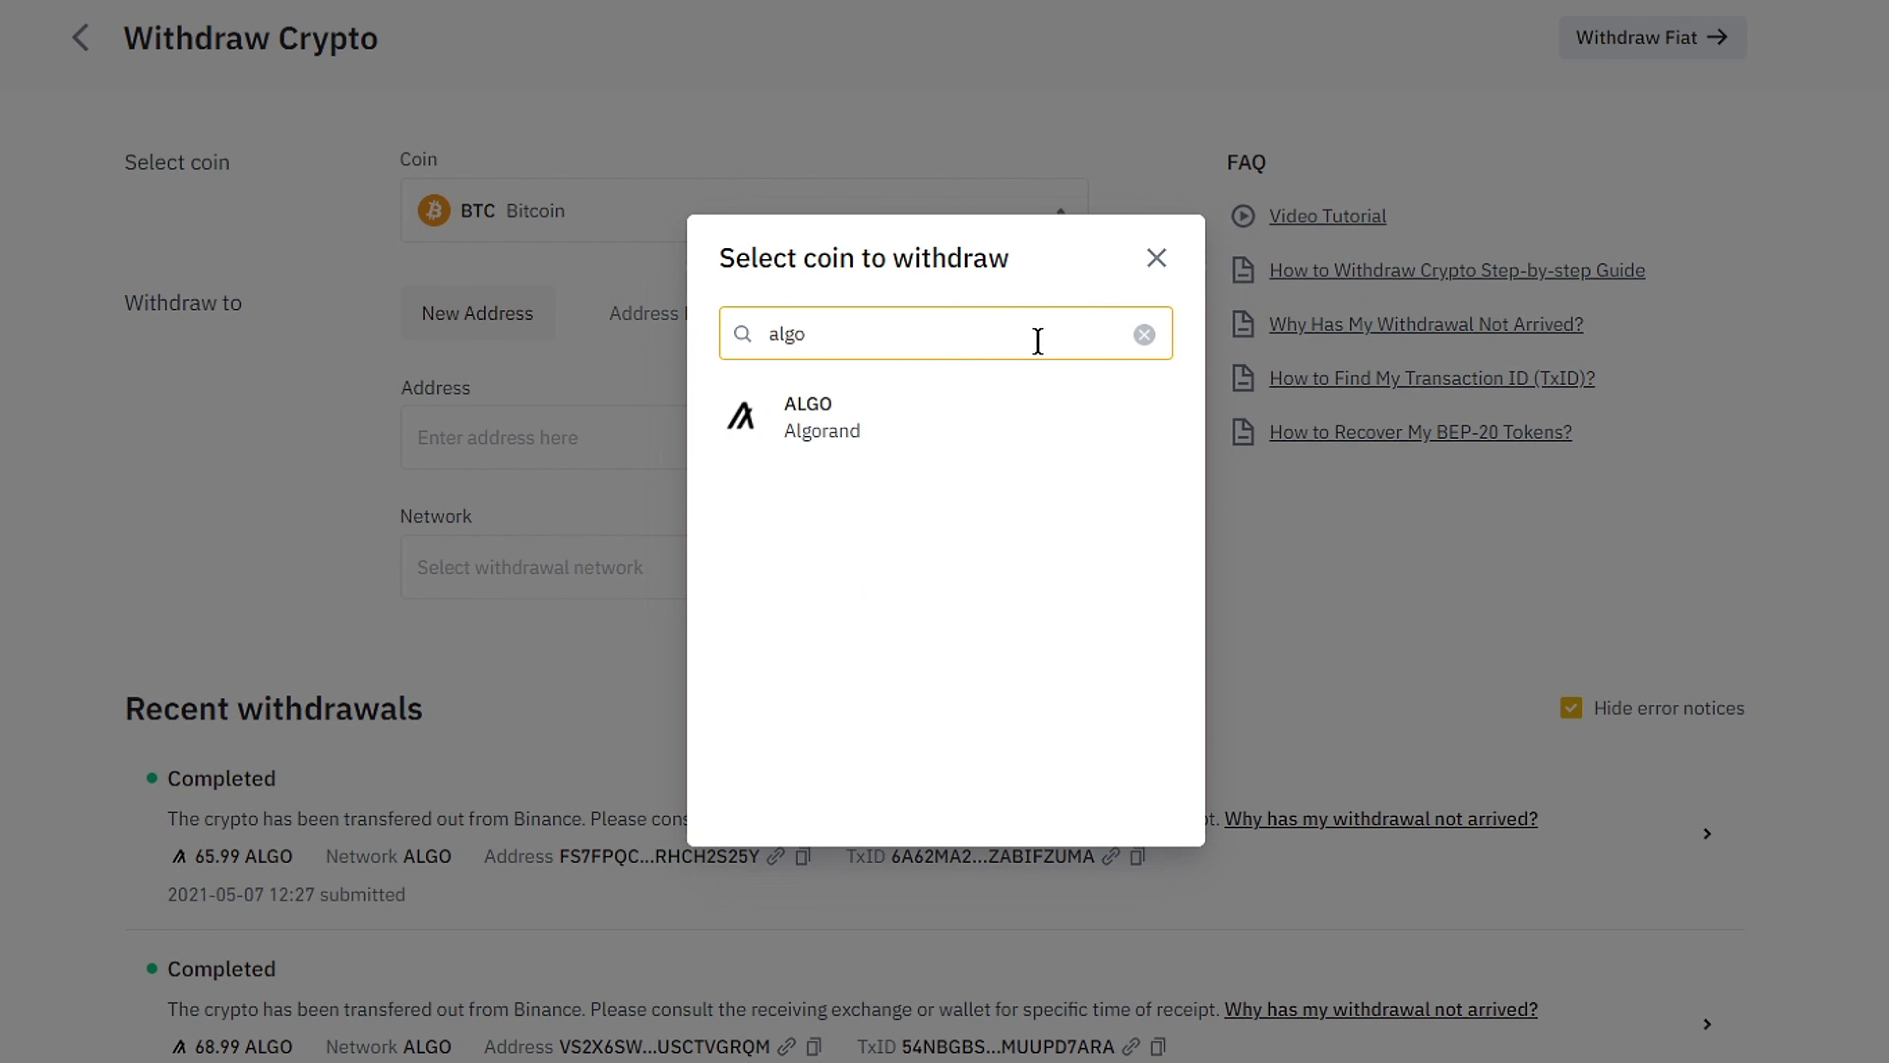
{"action": "left_click", "coordinate": [899, 414]}
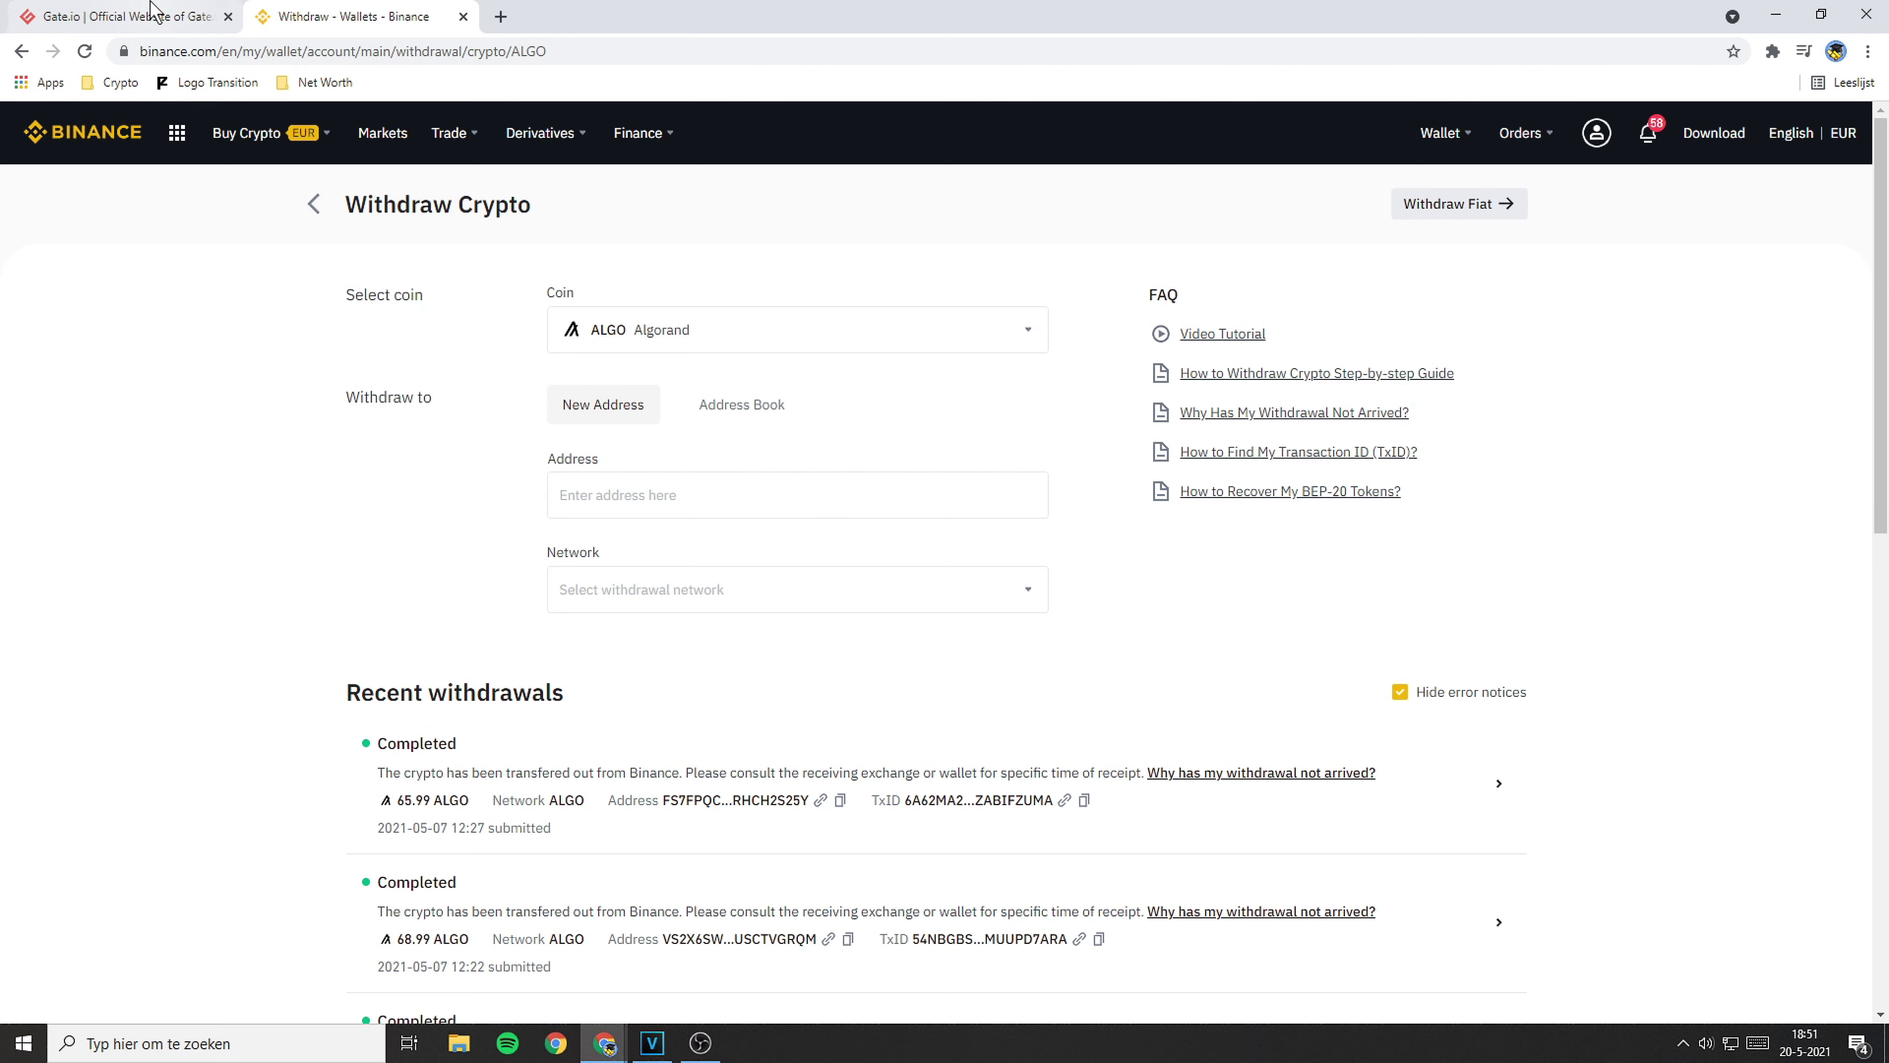
- Open Gate.io's deposit page and view the Ethereum deposit details
{"action": "left_click", "coordinate": [134, 16]}
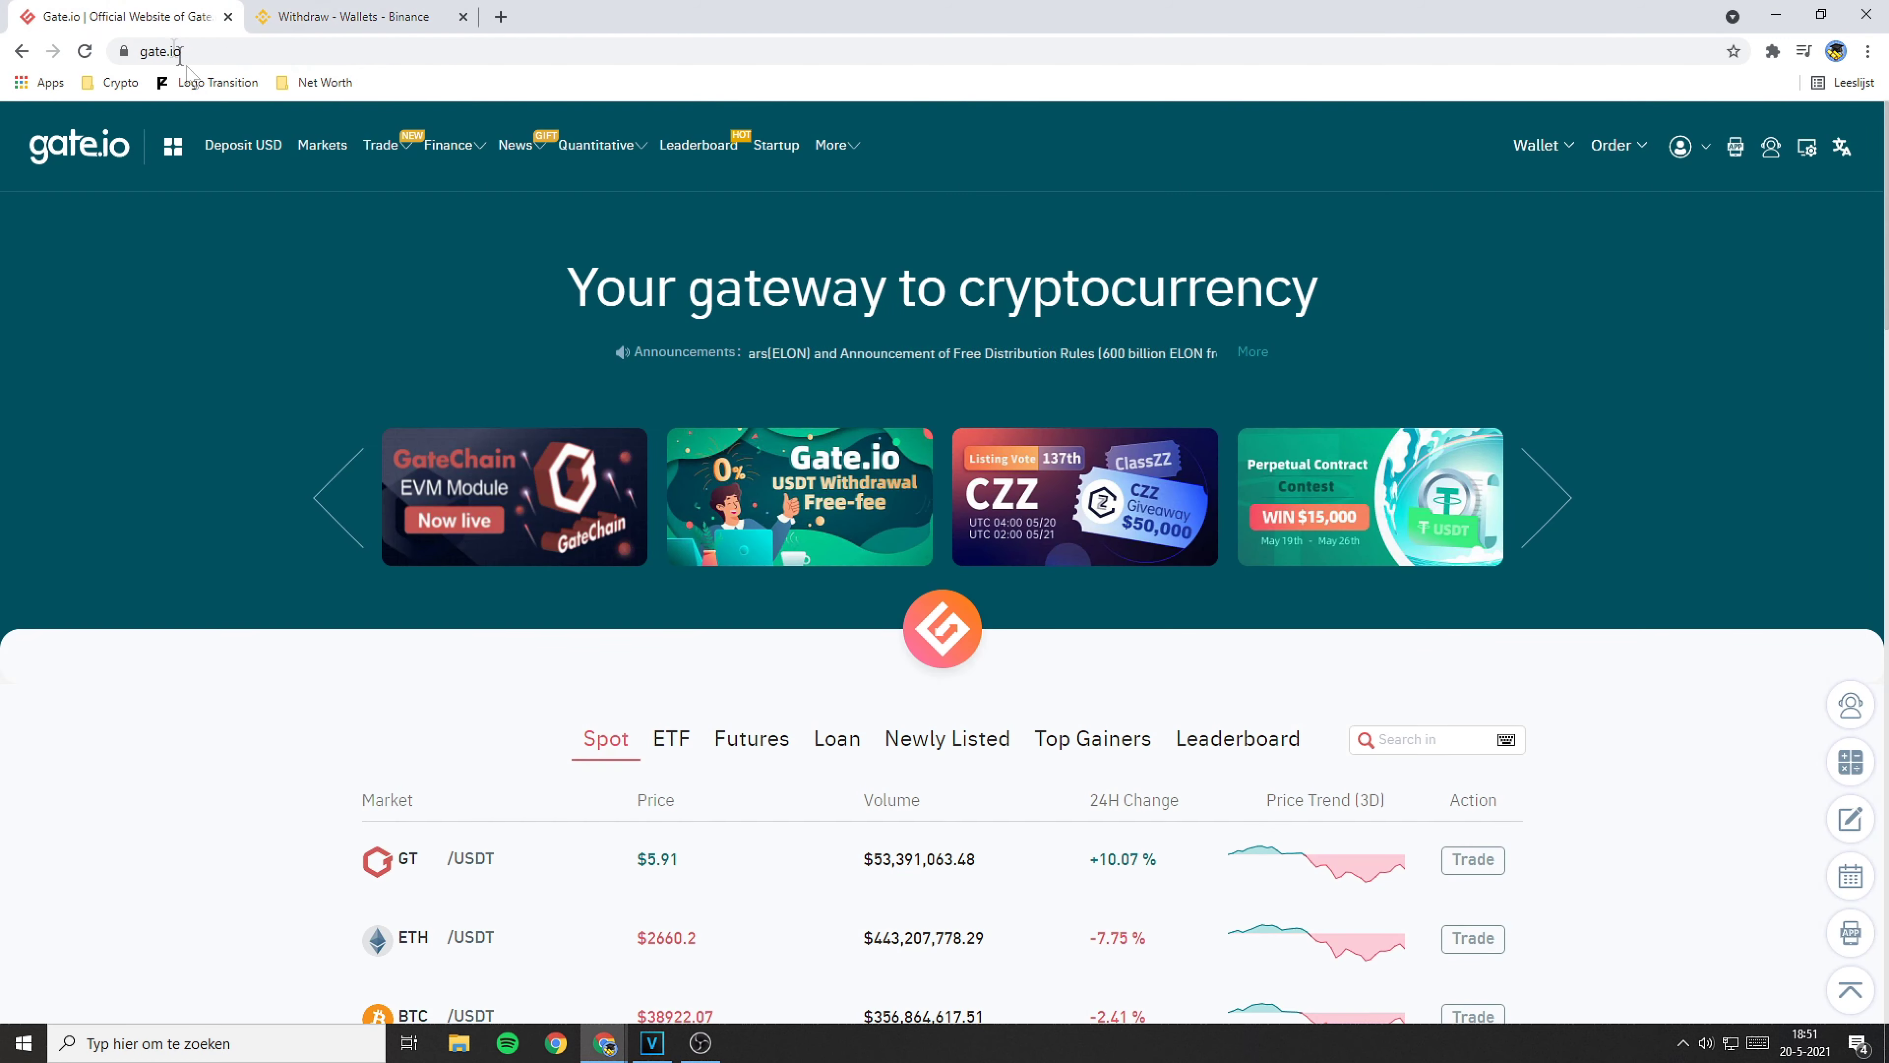
{"action": "mouse_move", "coordinate": [1536, 145]}
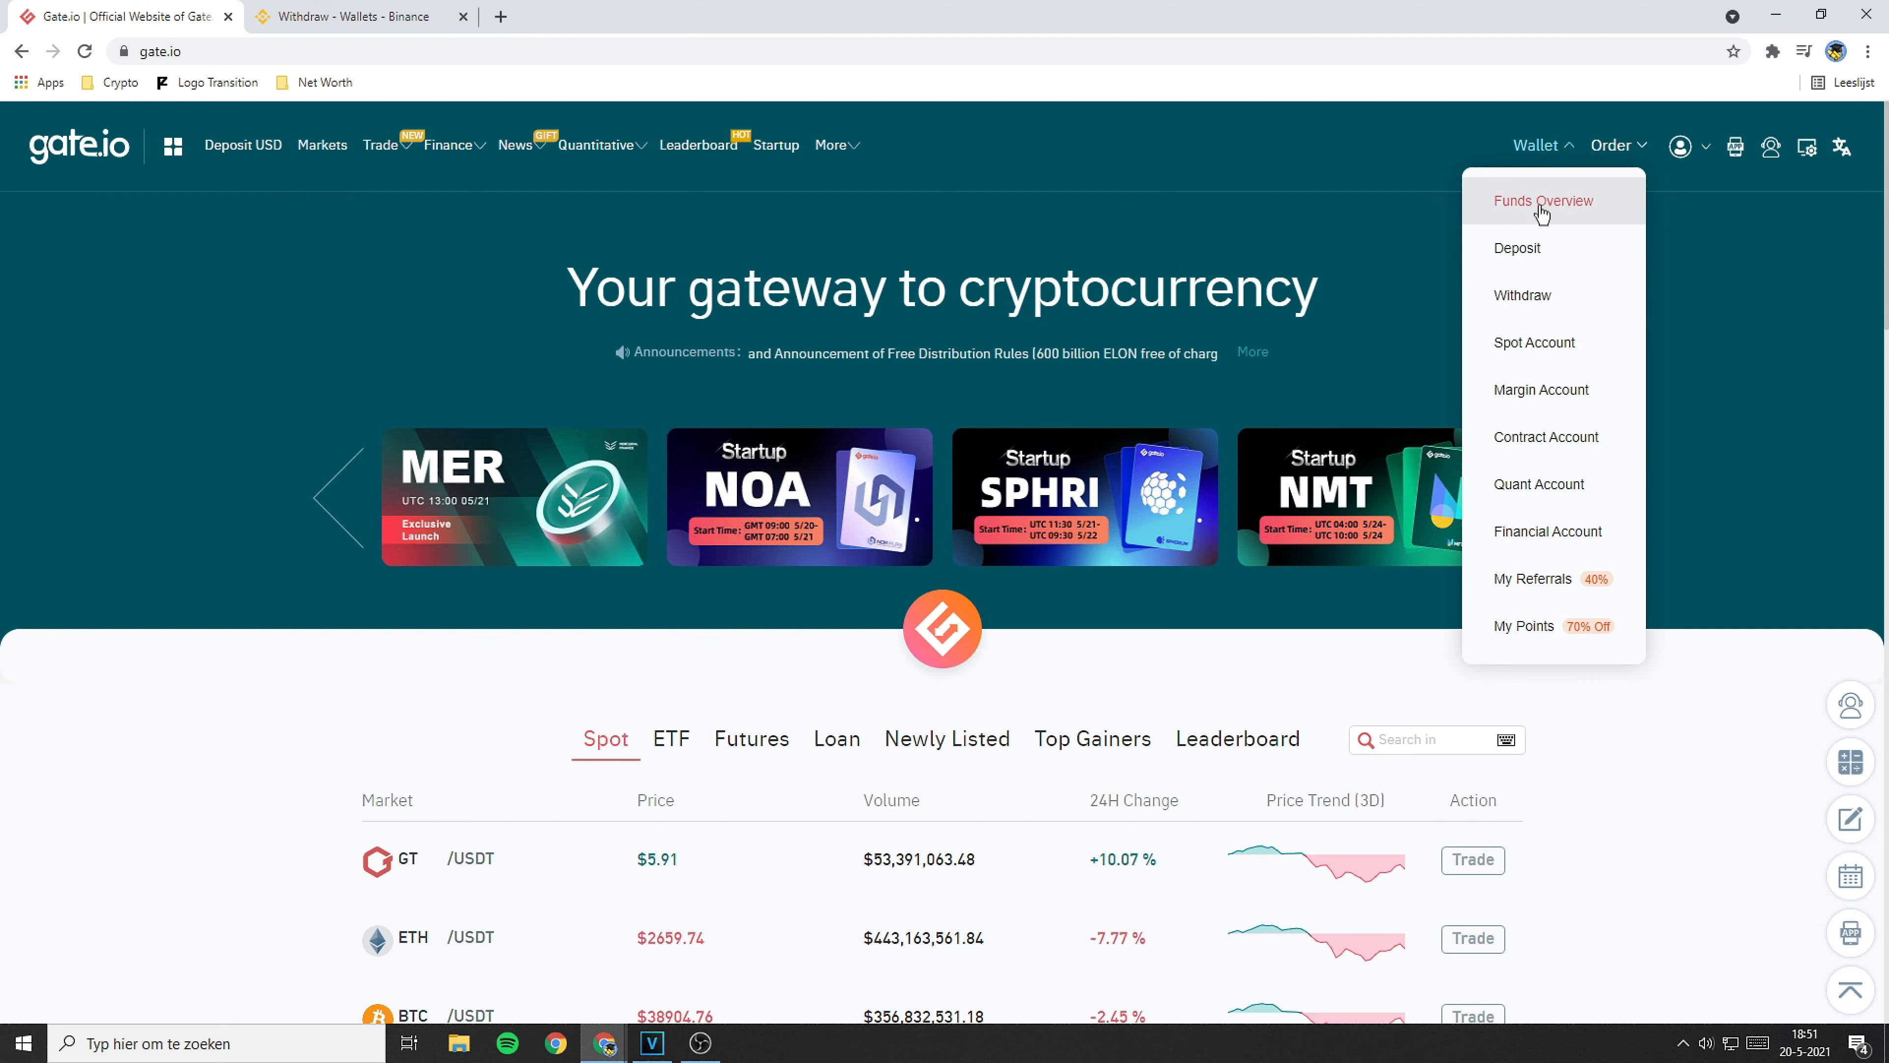
{"action": "left_click", "coordinate": [1542, 257]}
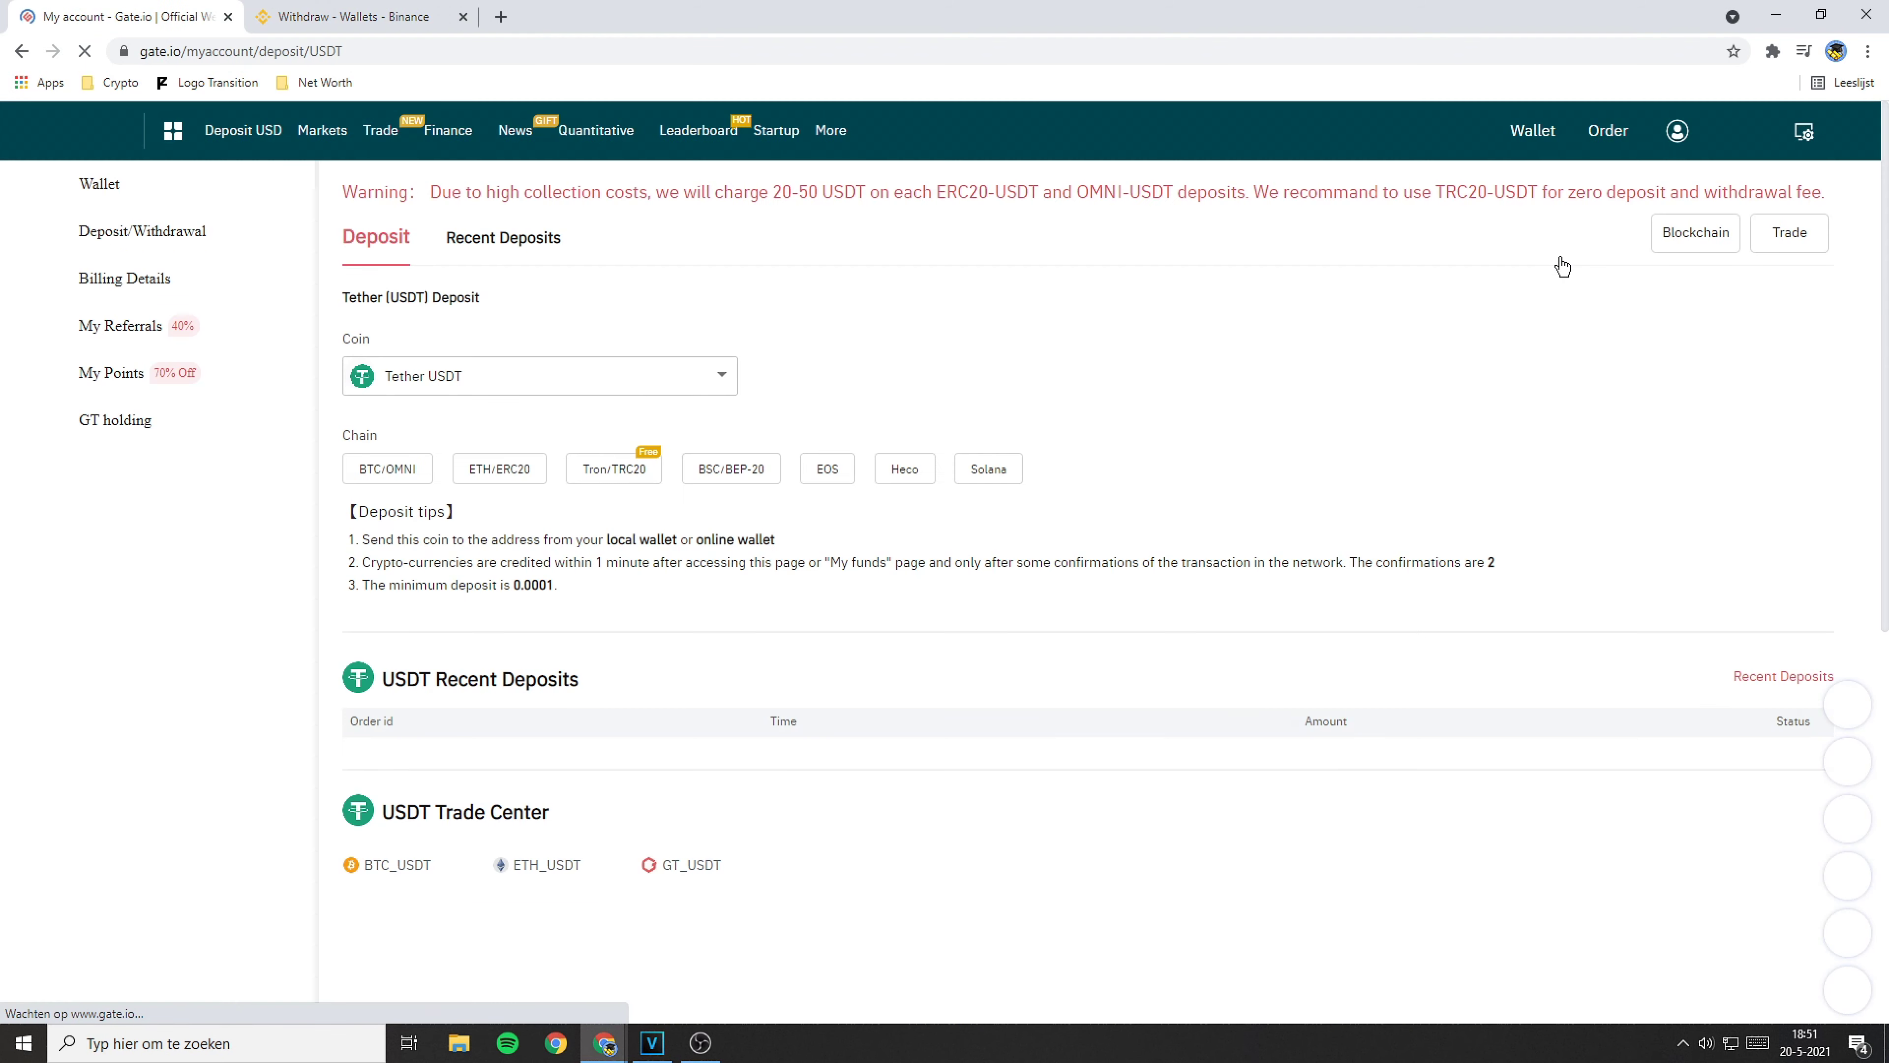
{"action": "left_click", "coordinate": [687, 376]}
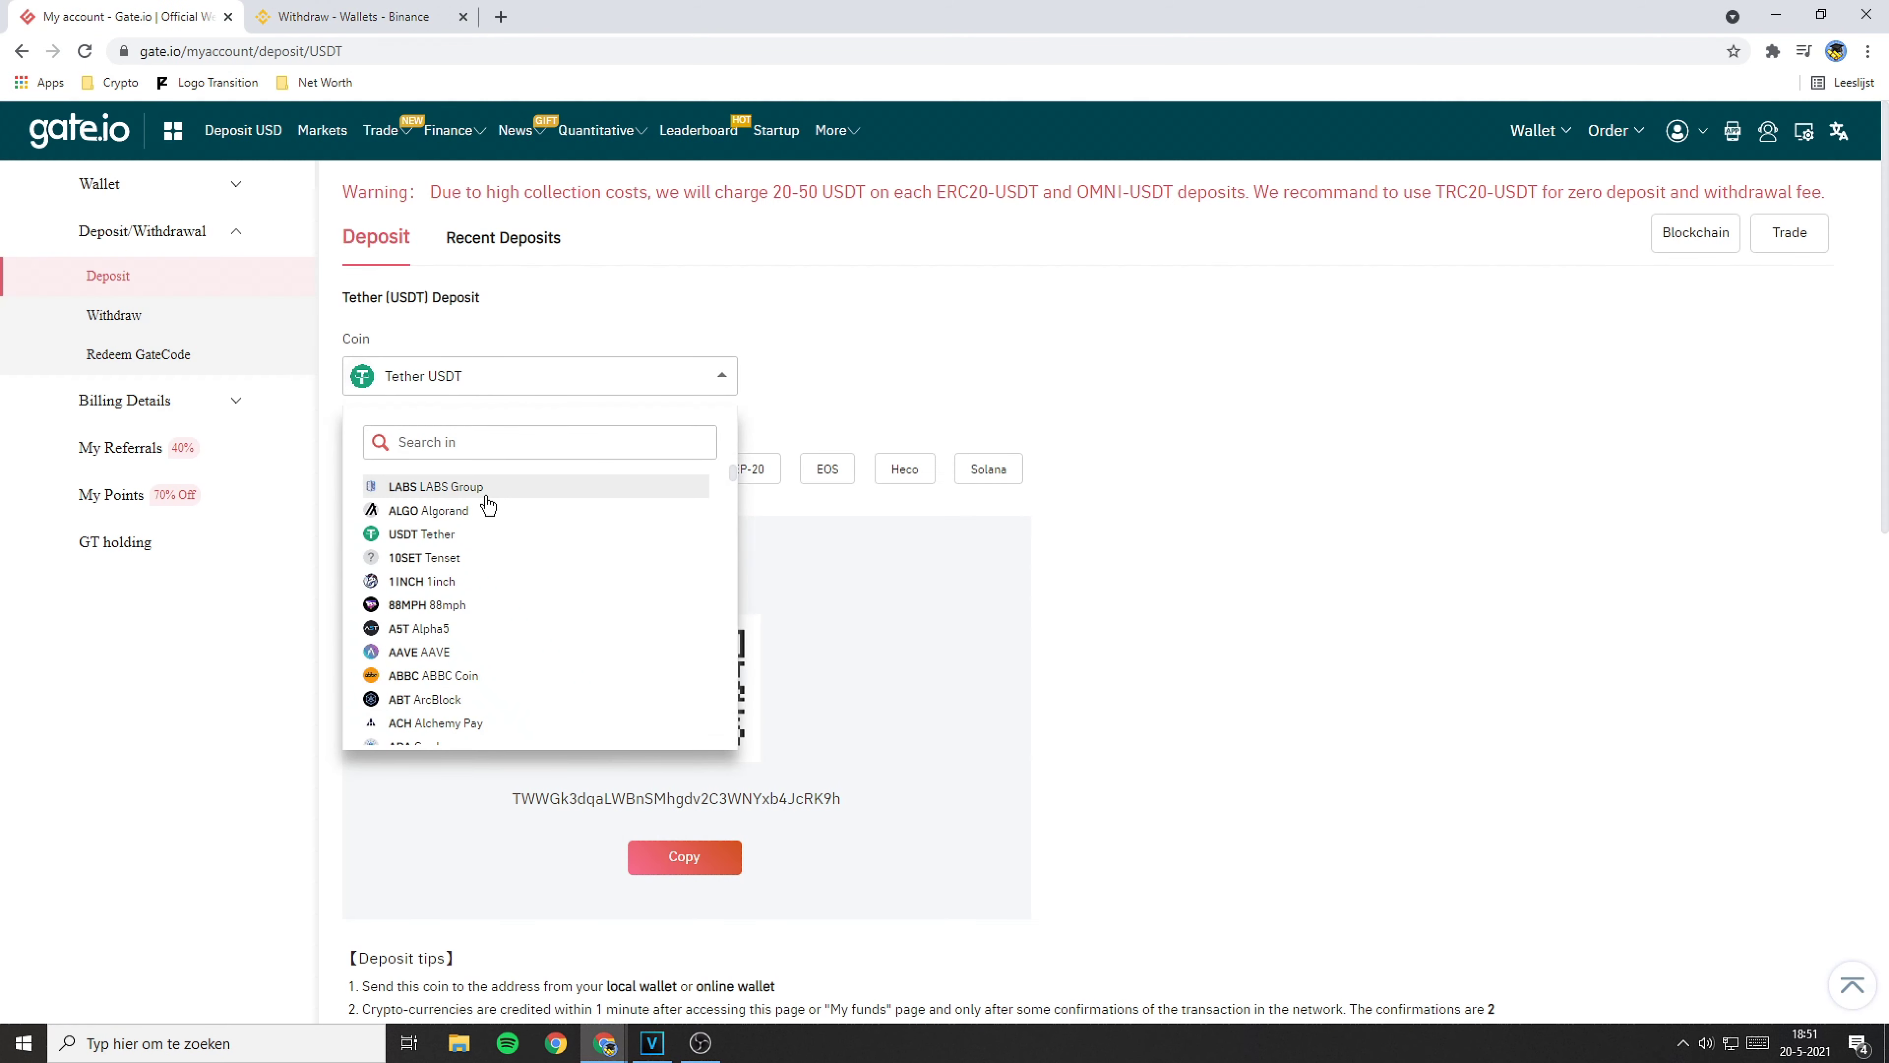
{"action": "left_click", "coordinate": [485, 446]}
{"action": "type", "text": "e"}
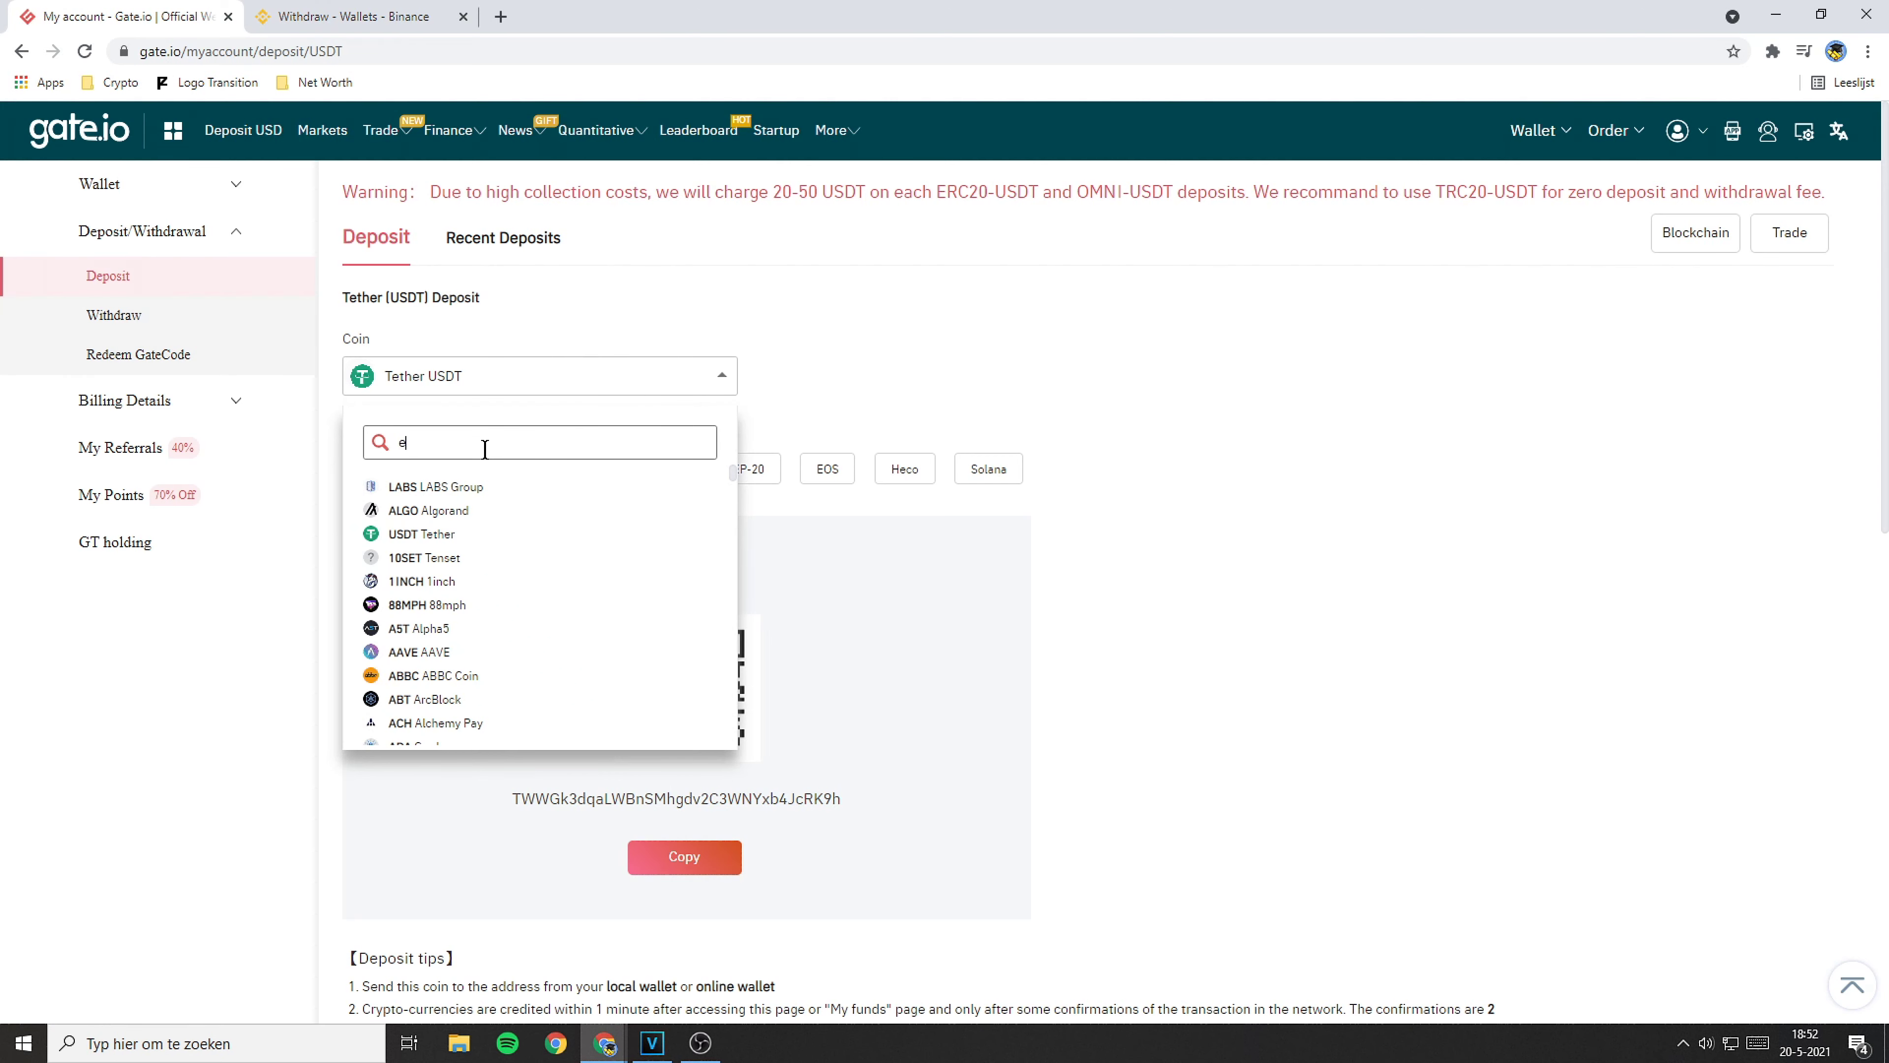
{"action": "type", "text": "th"}
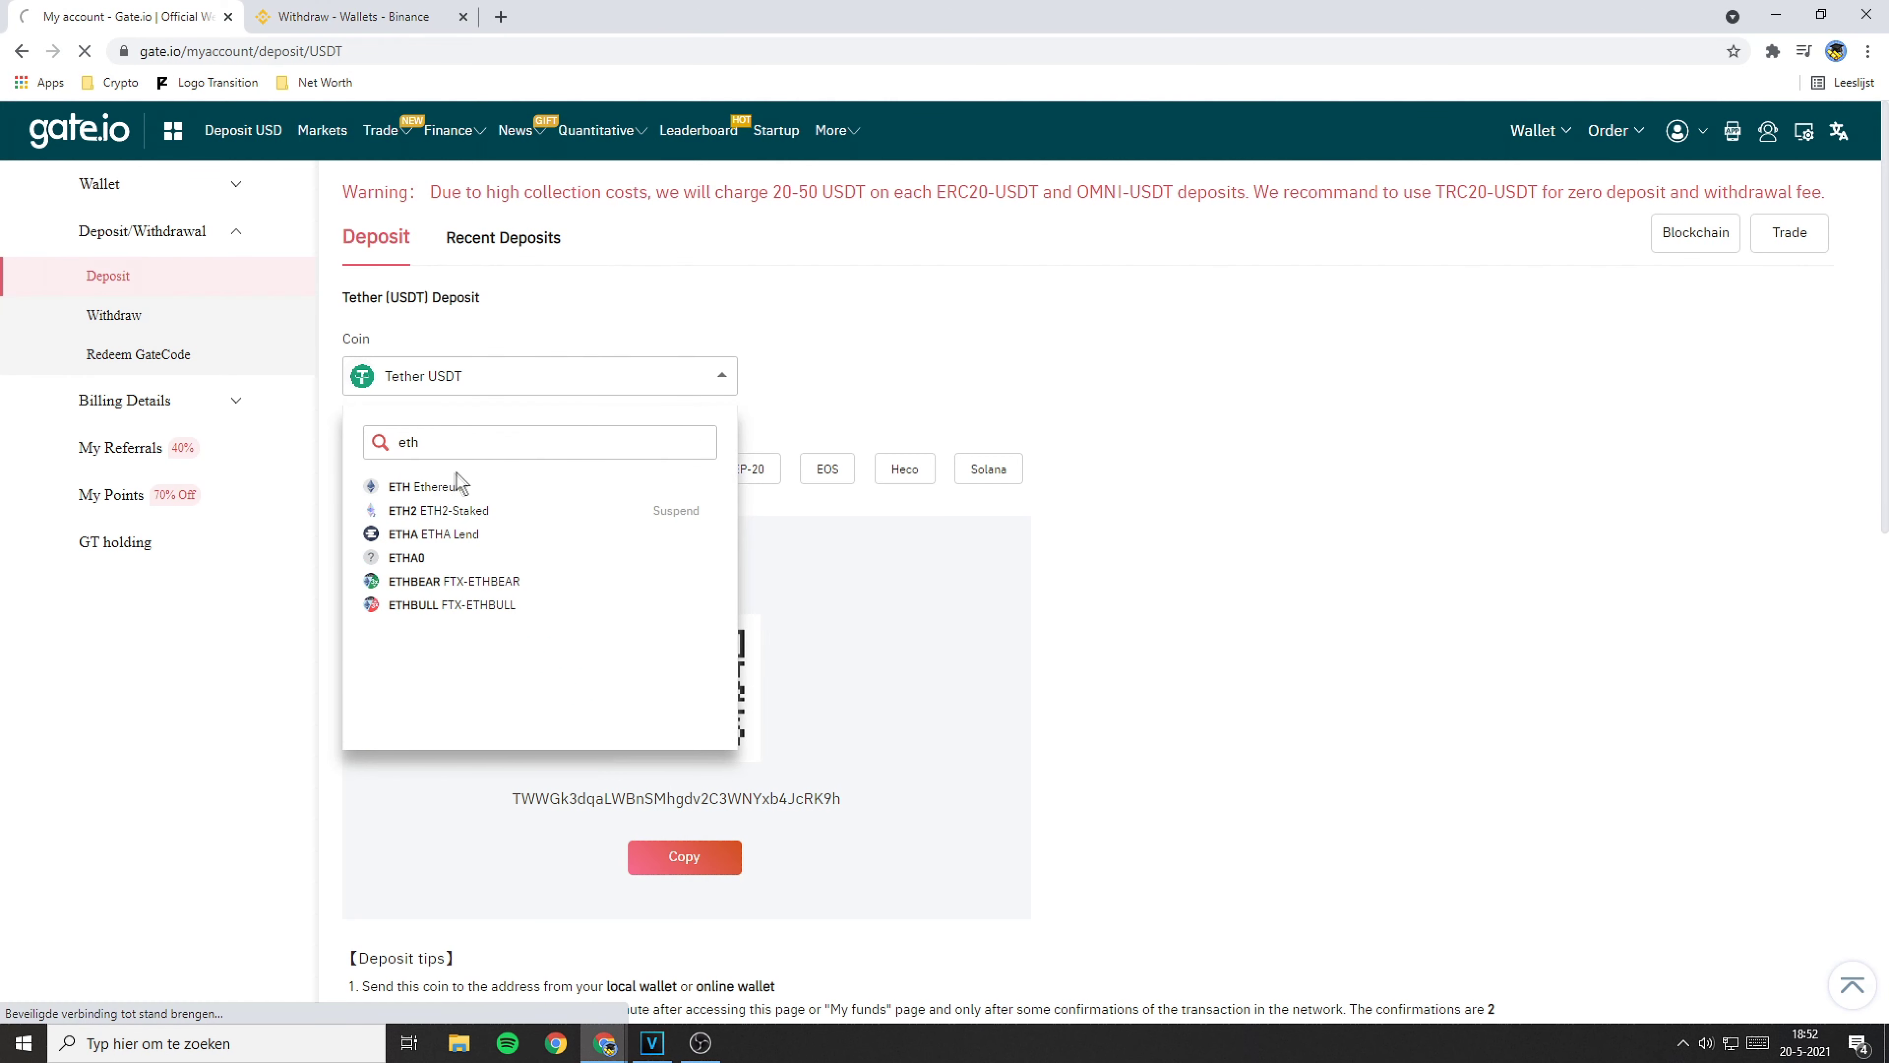
{"action": "left_click", "coordinate": [435, 488]}
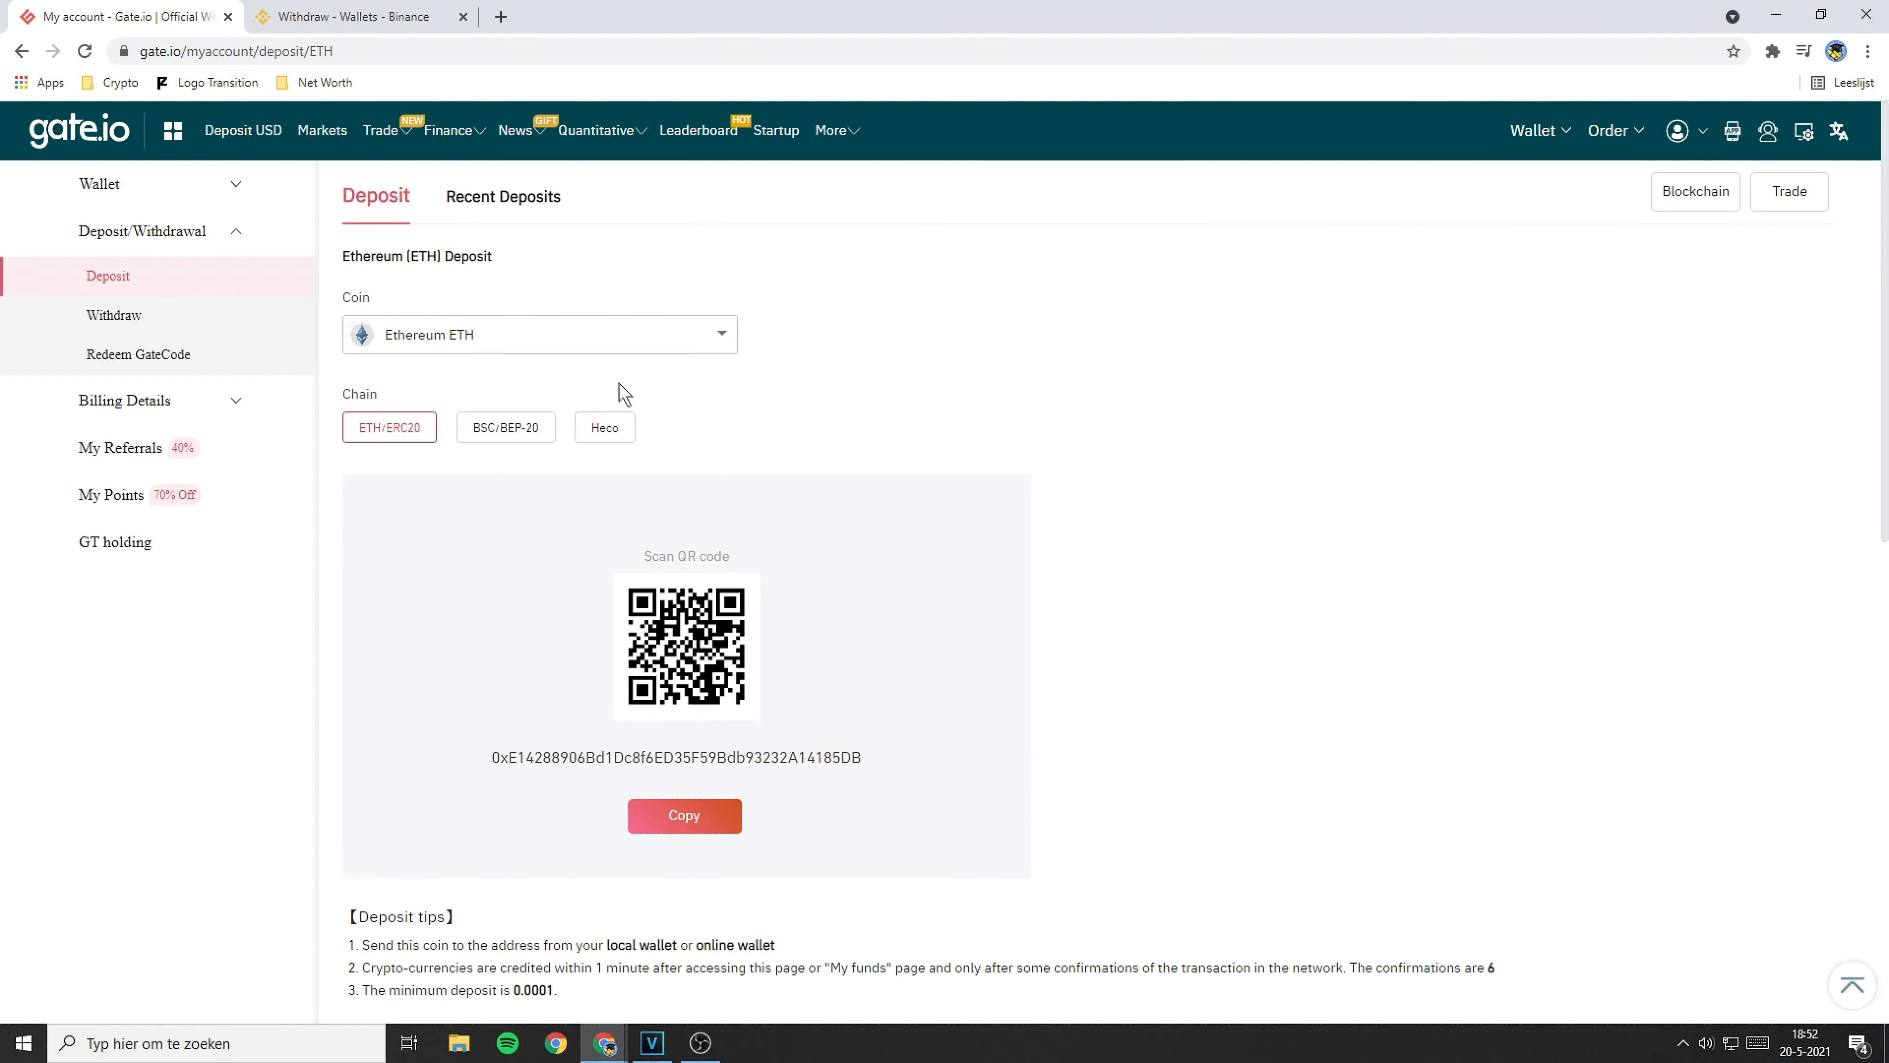
- Select Algorand ALGO as the deposit coin and copy its deposit address
{"action": "left_click", "coordinate": [581, 350]}
{"action": "left_click", "coordinate": [466, 470]}
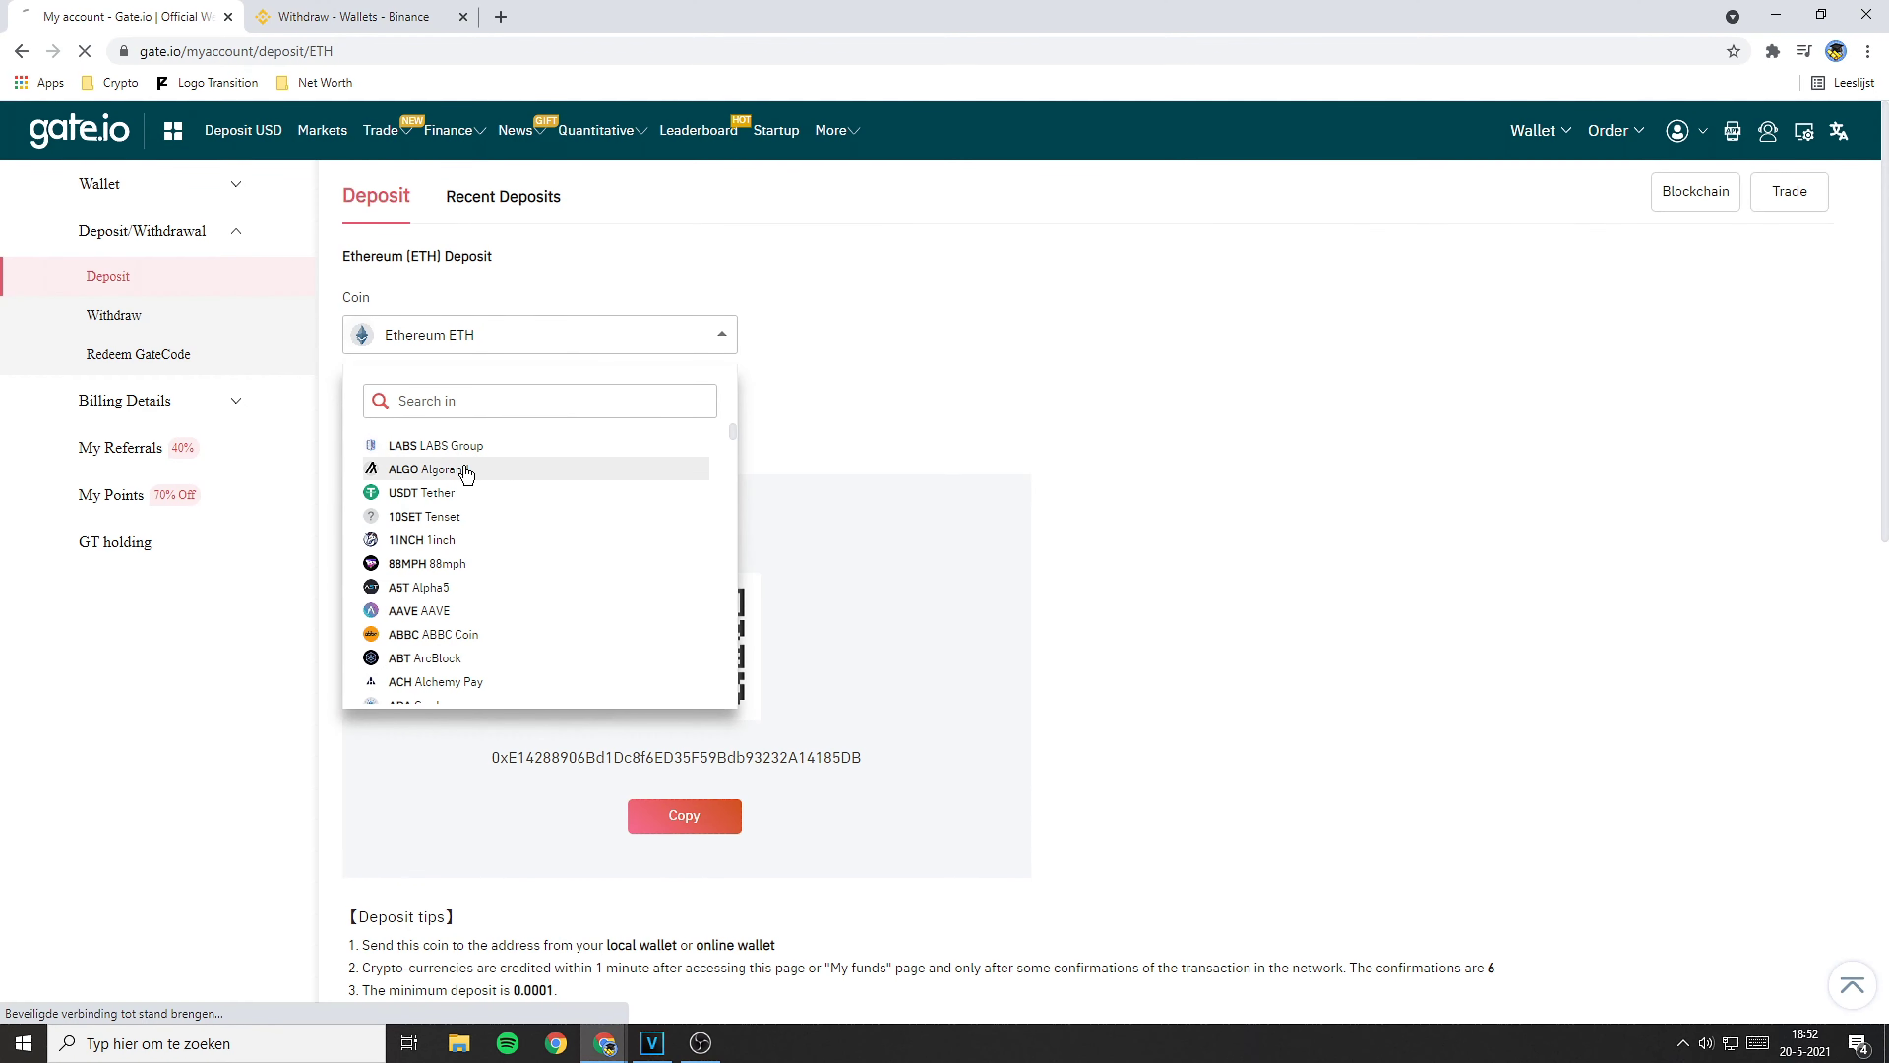
{"action": "left_click", "coordinate": [685, 818]}
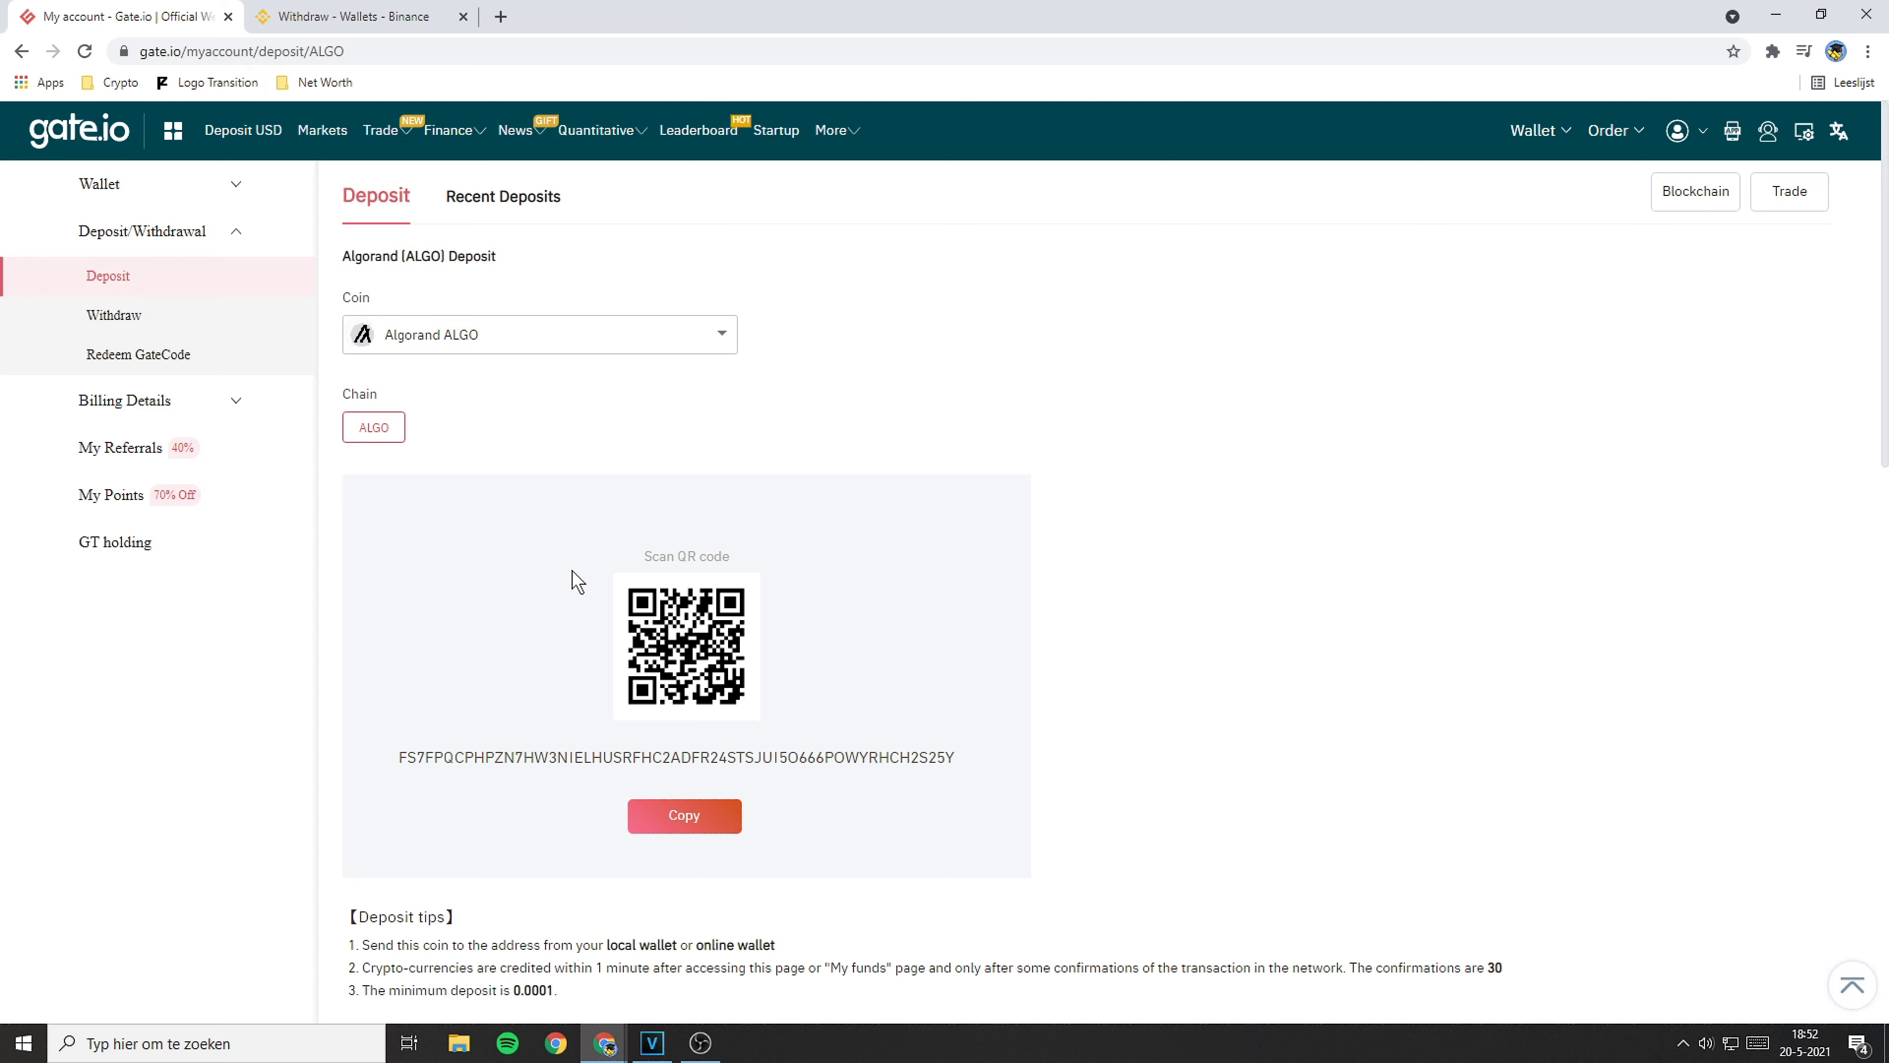
- Paste the Gate.io ALGO address, check the Algorand network, and submit a 100 ALGO withdrawal
{"action": "left_click", "coordinate": [391, 16]}
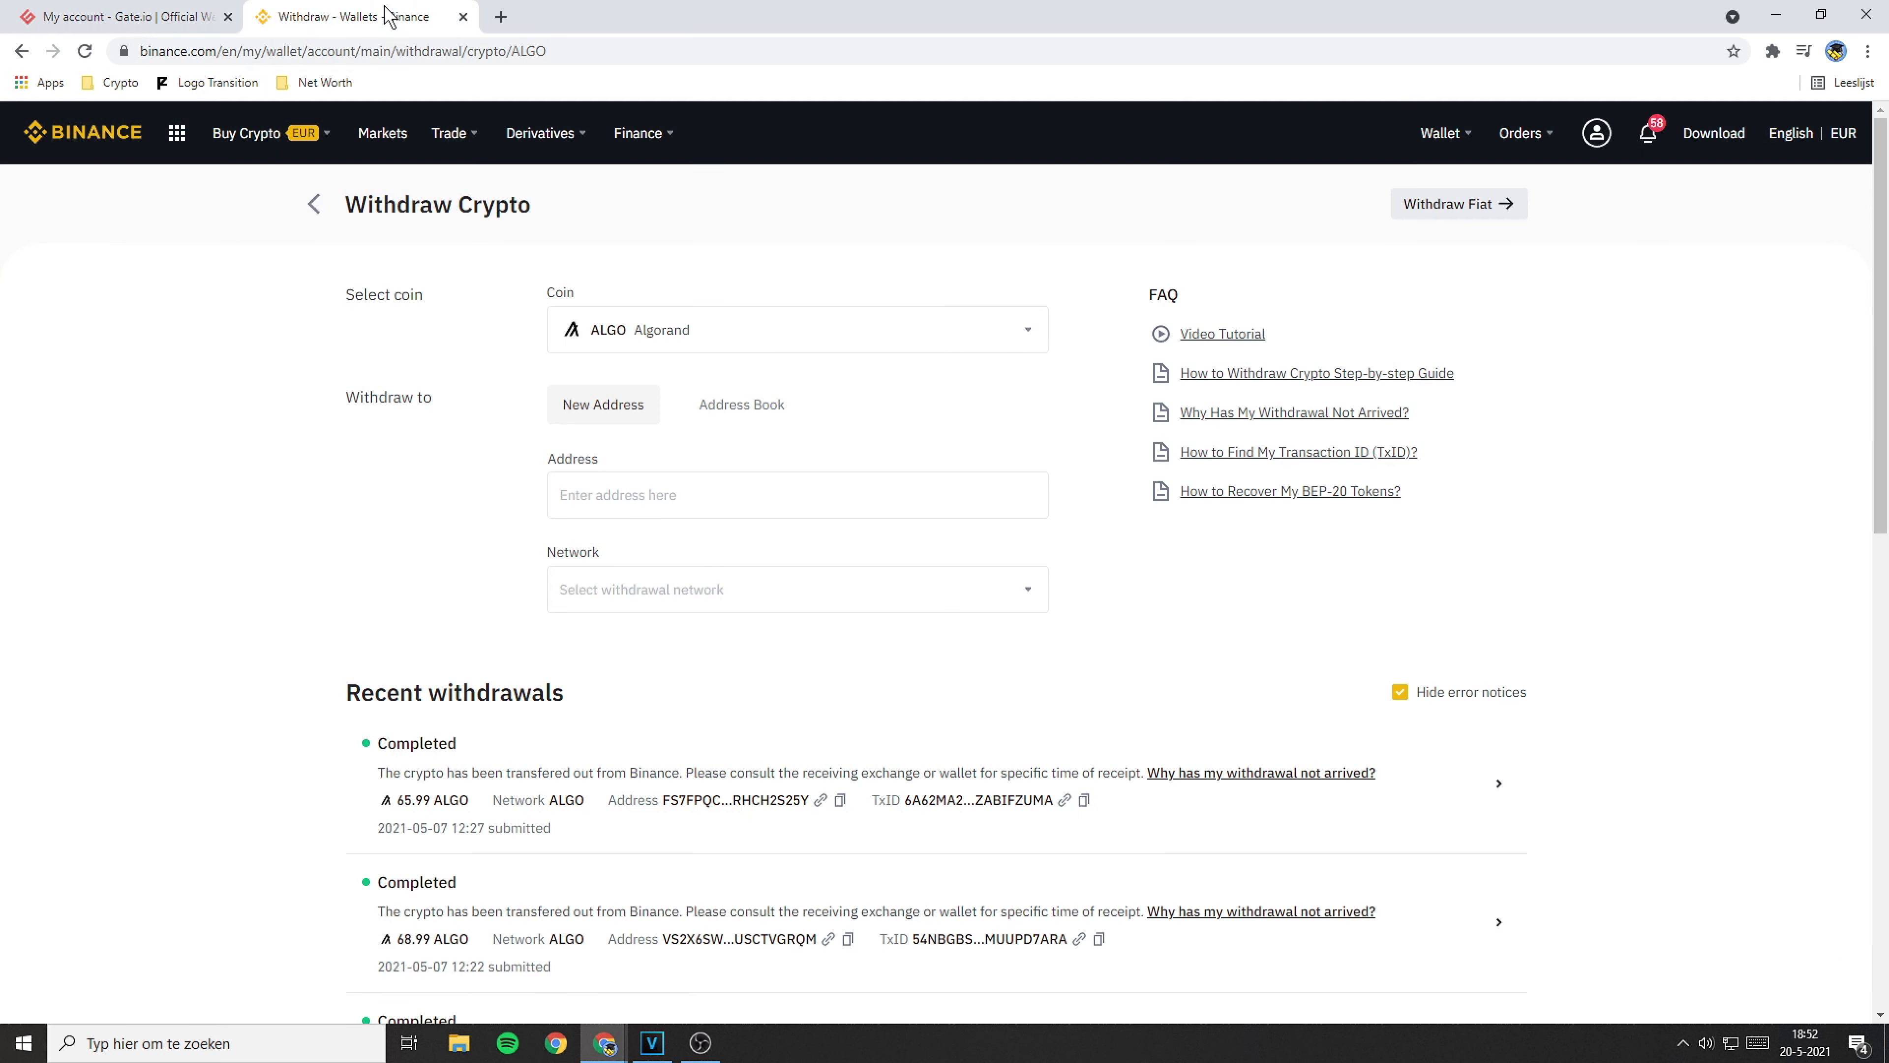
{"action": "right_click", "coordinate": [656, 495]}
{"action": "left_click", "coordinate": [722, 642]}
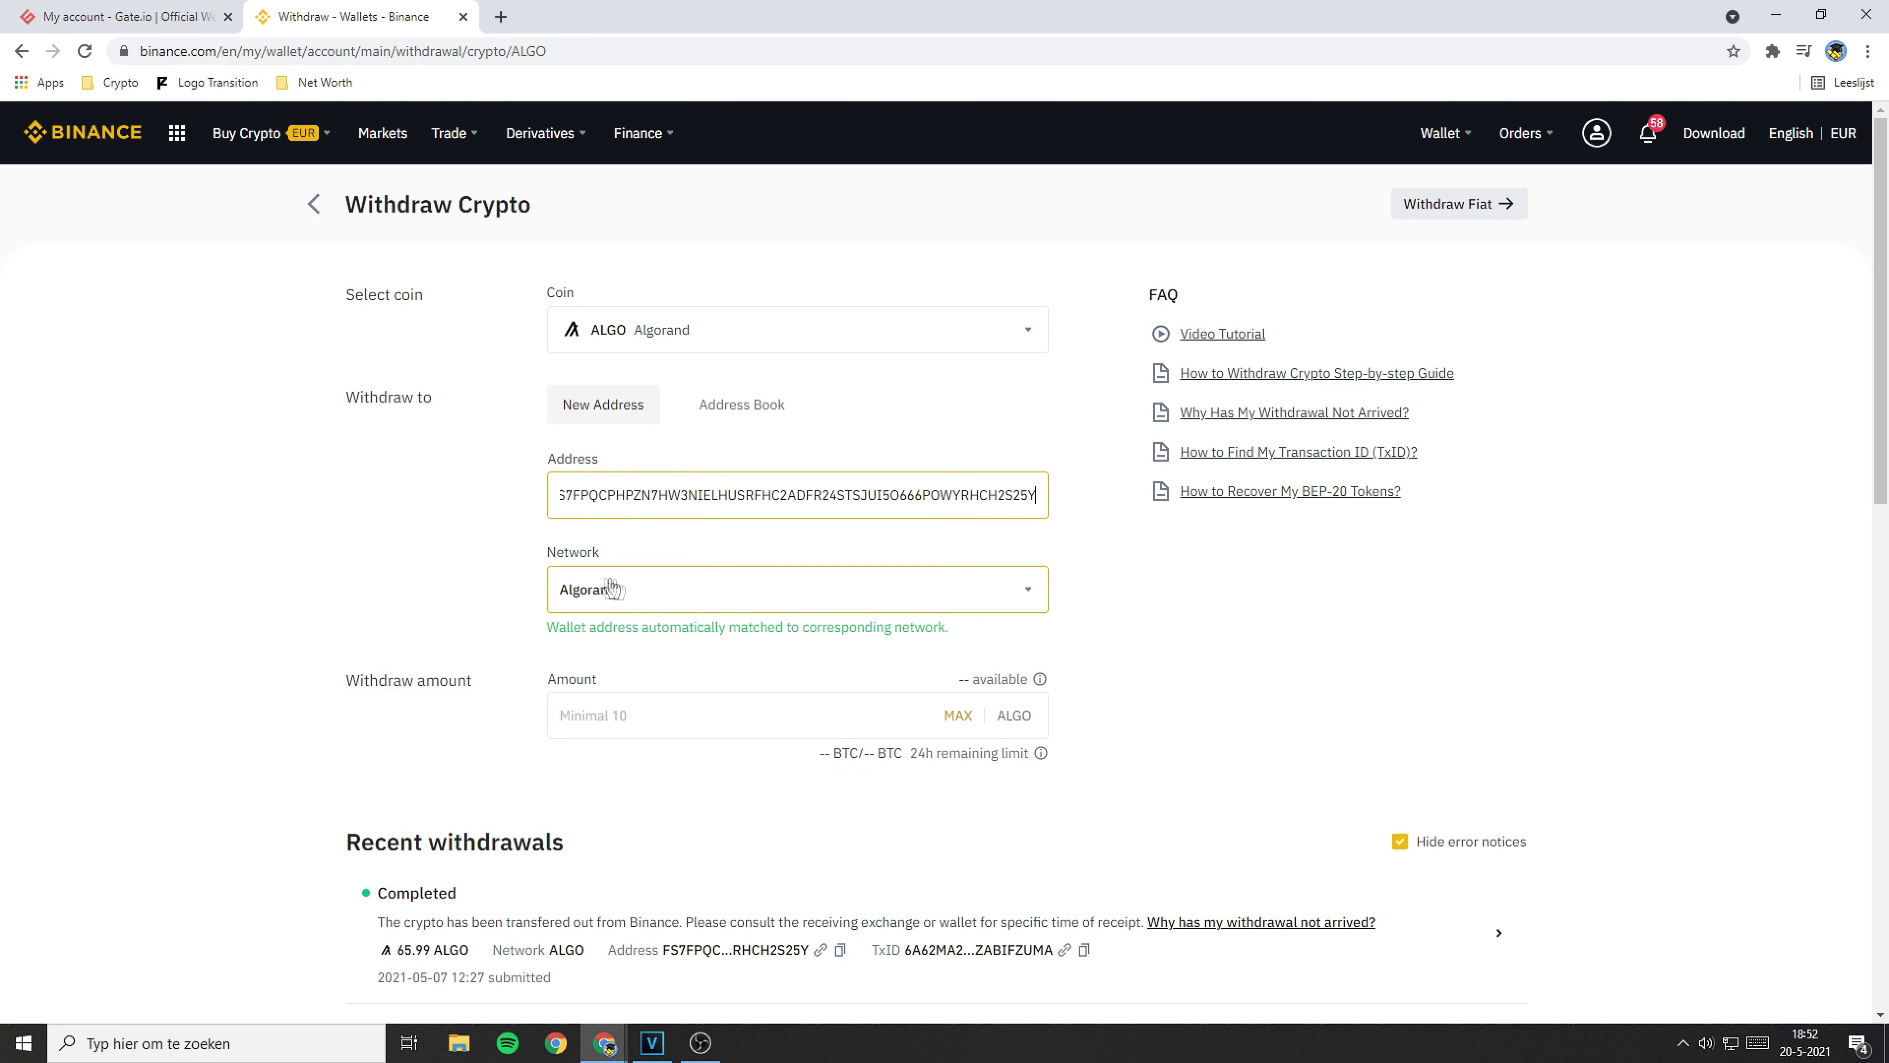
{"action": "left_click", "coordinate": [653, 590]}
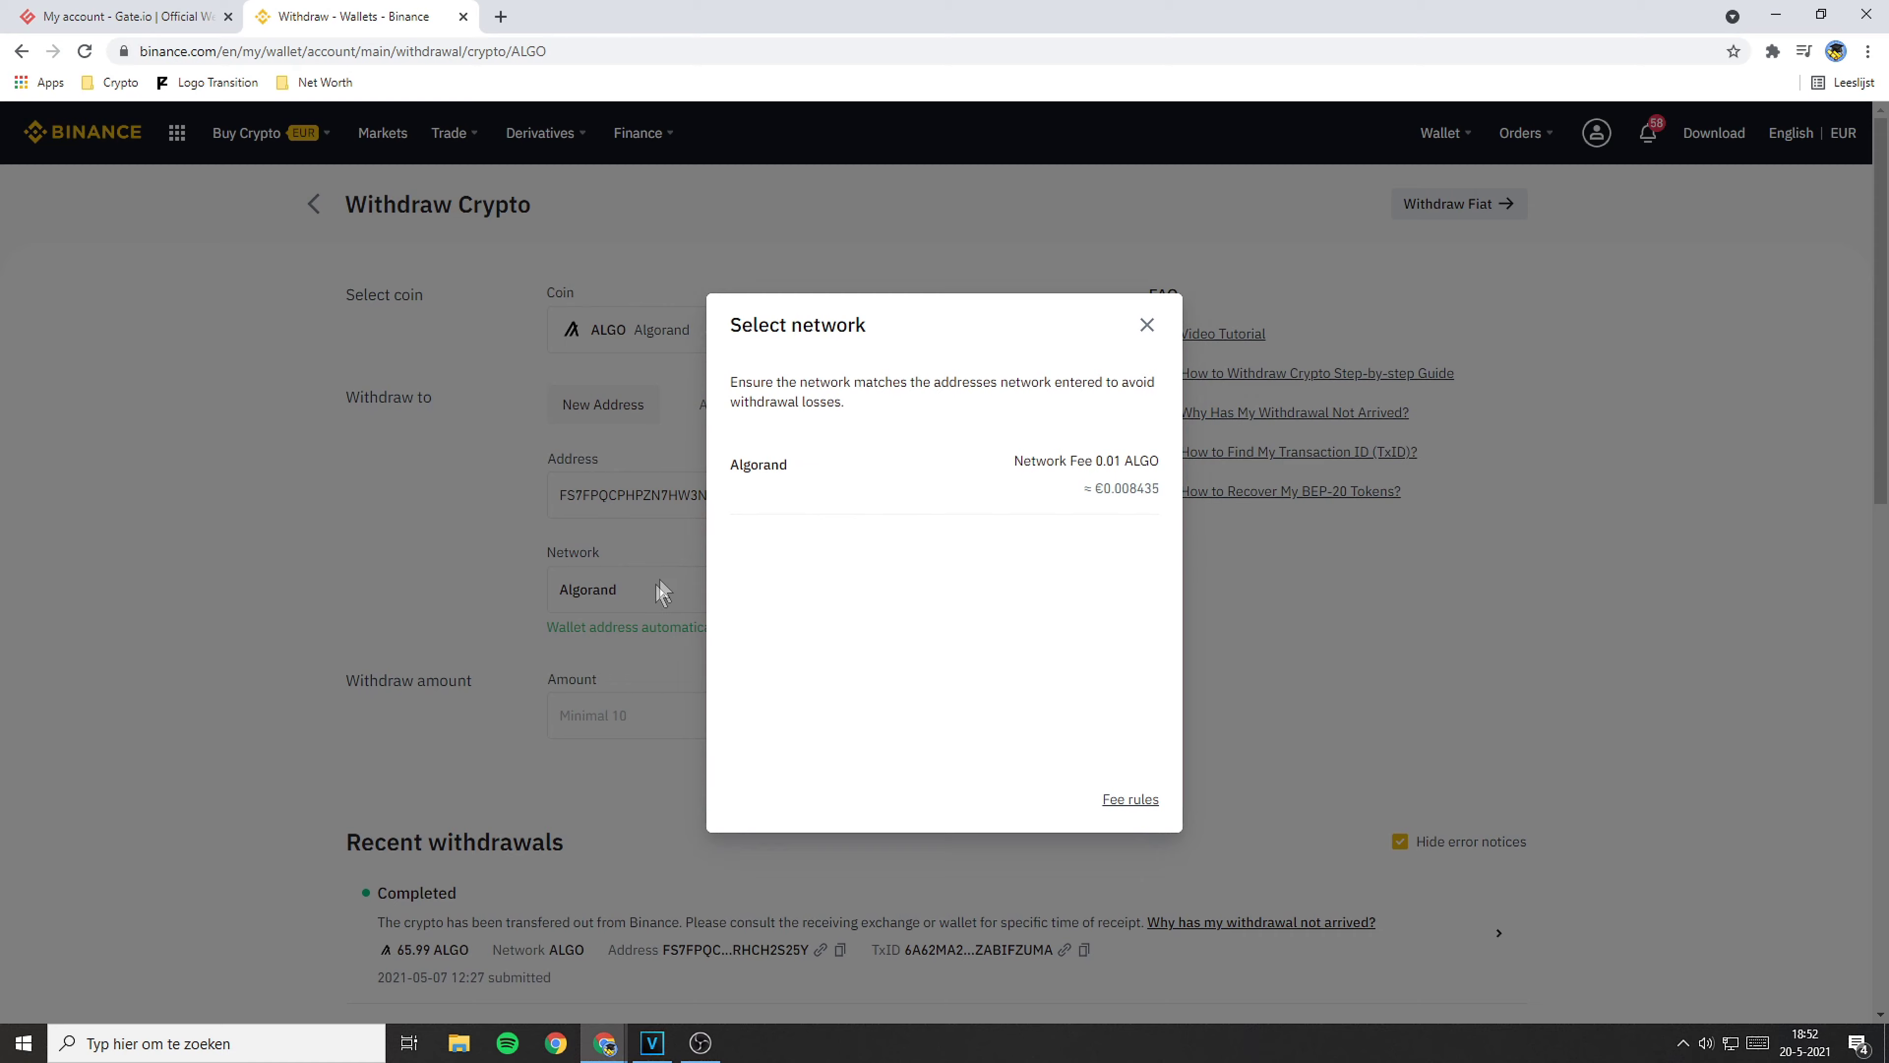
{"action": "left_click", "coordinate": [1146, 325]}
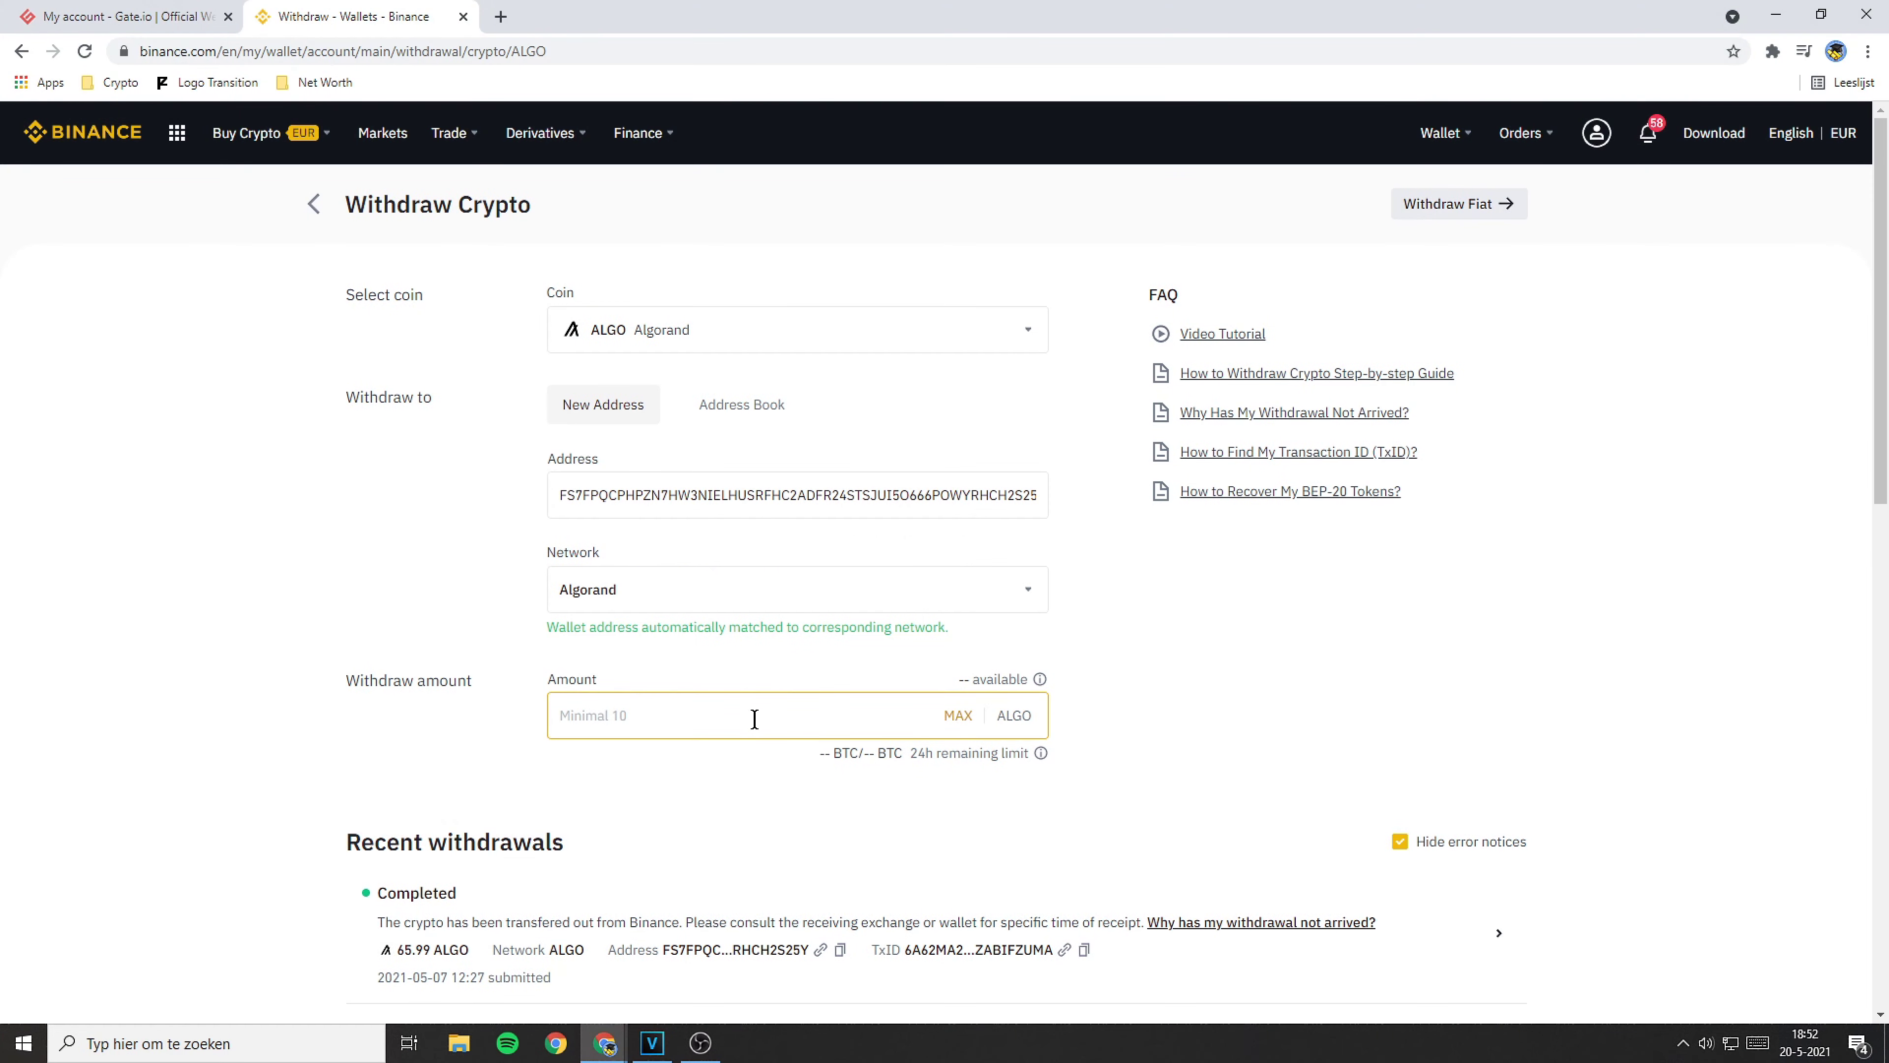
{"action": "type", "text": "10"}
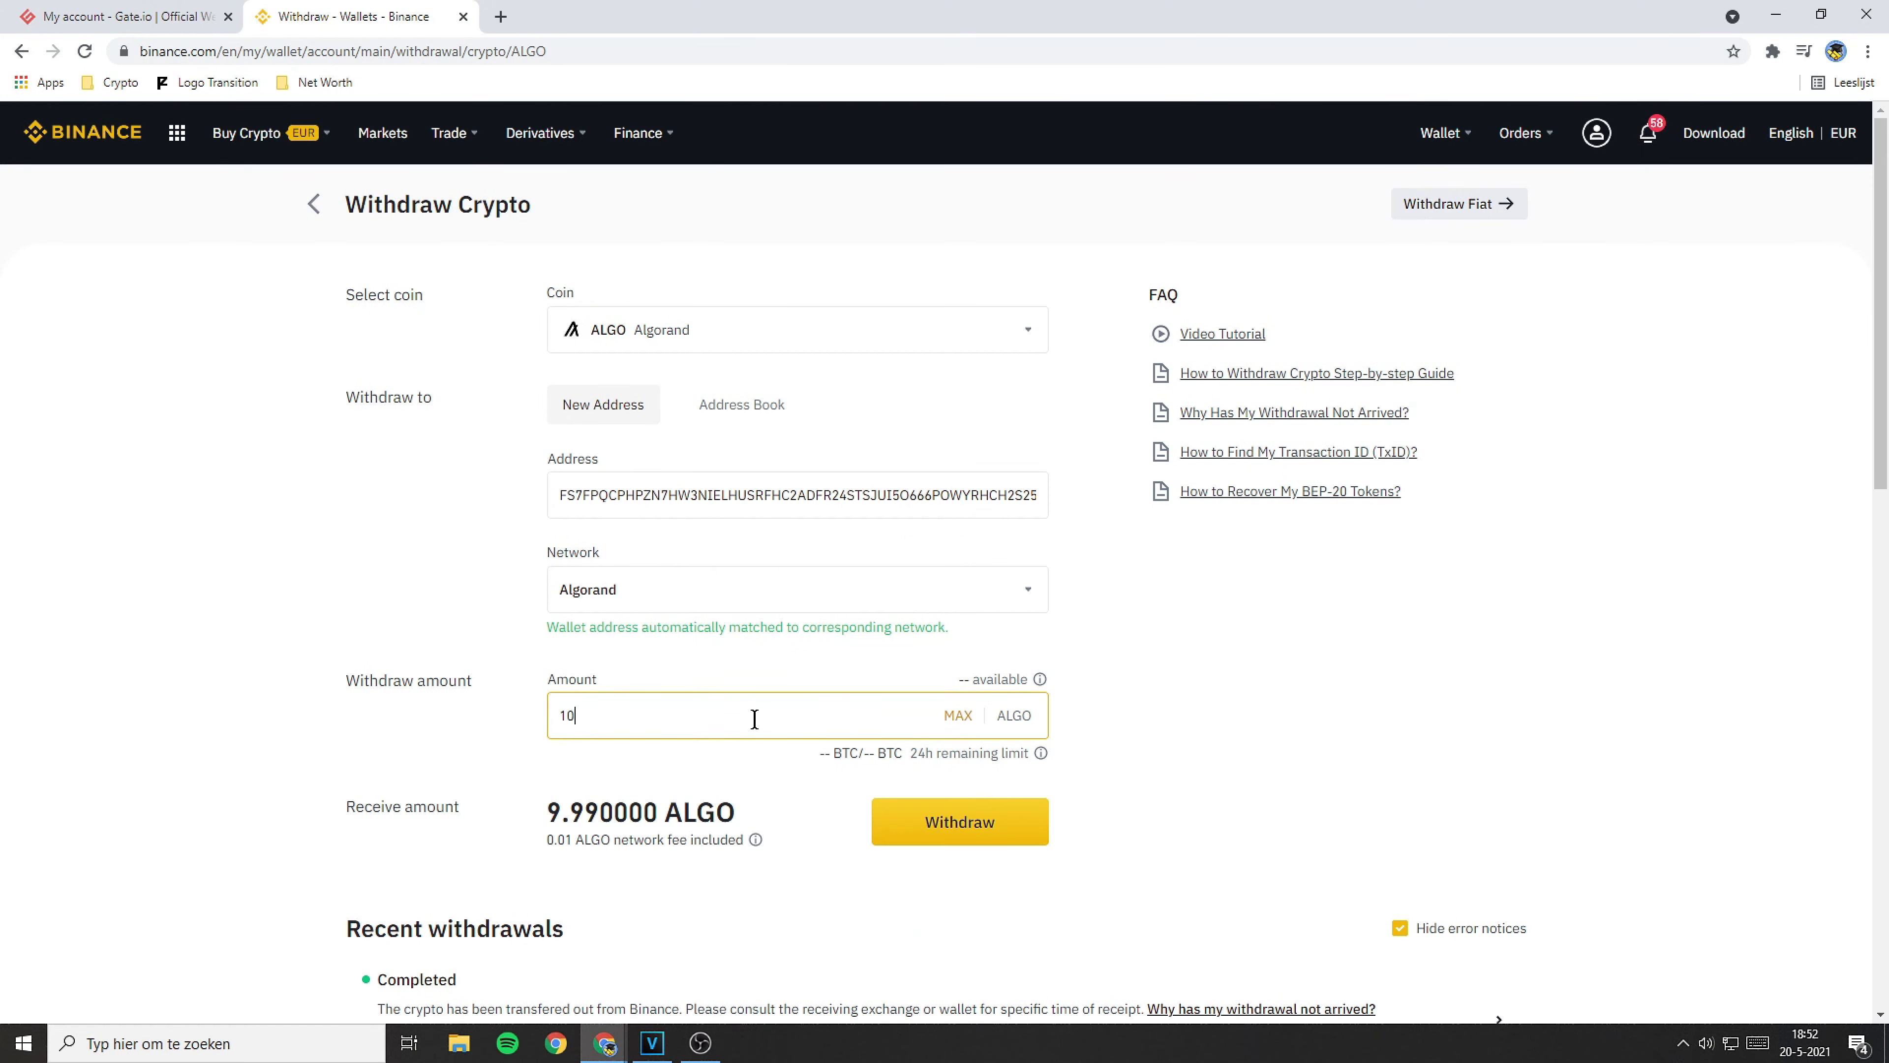
{"action": "type", "text": "0"}
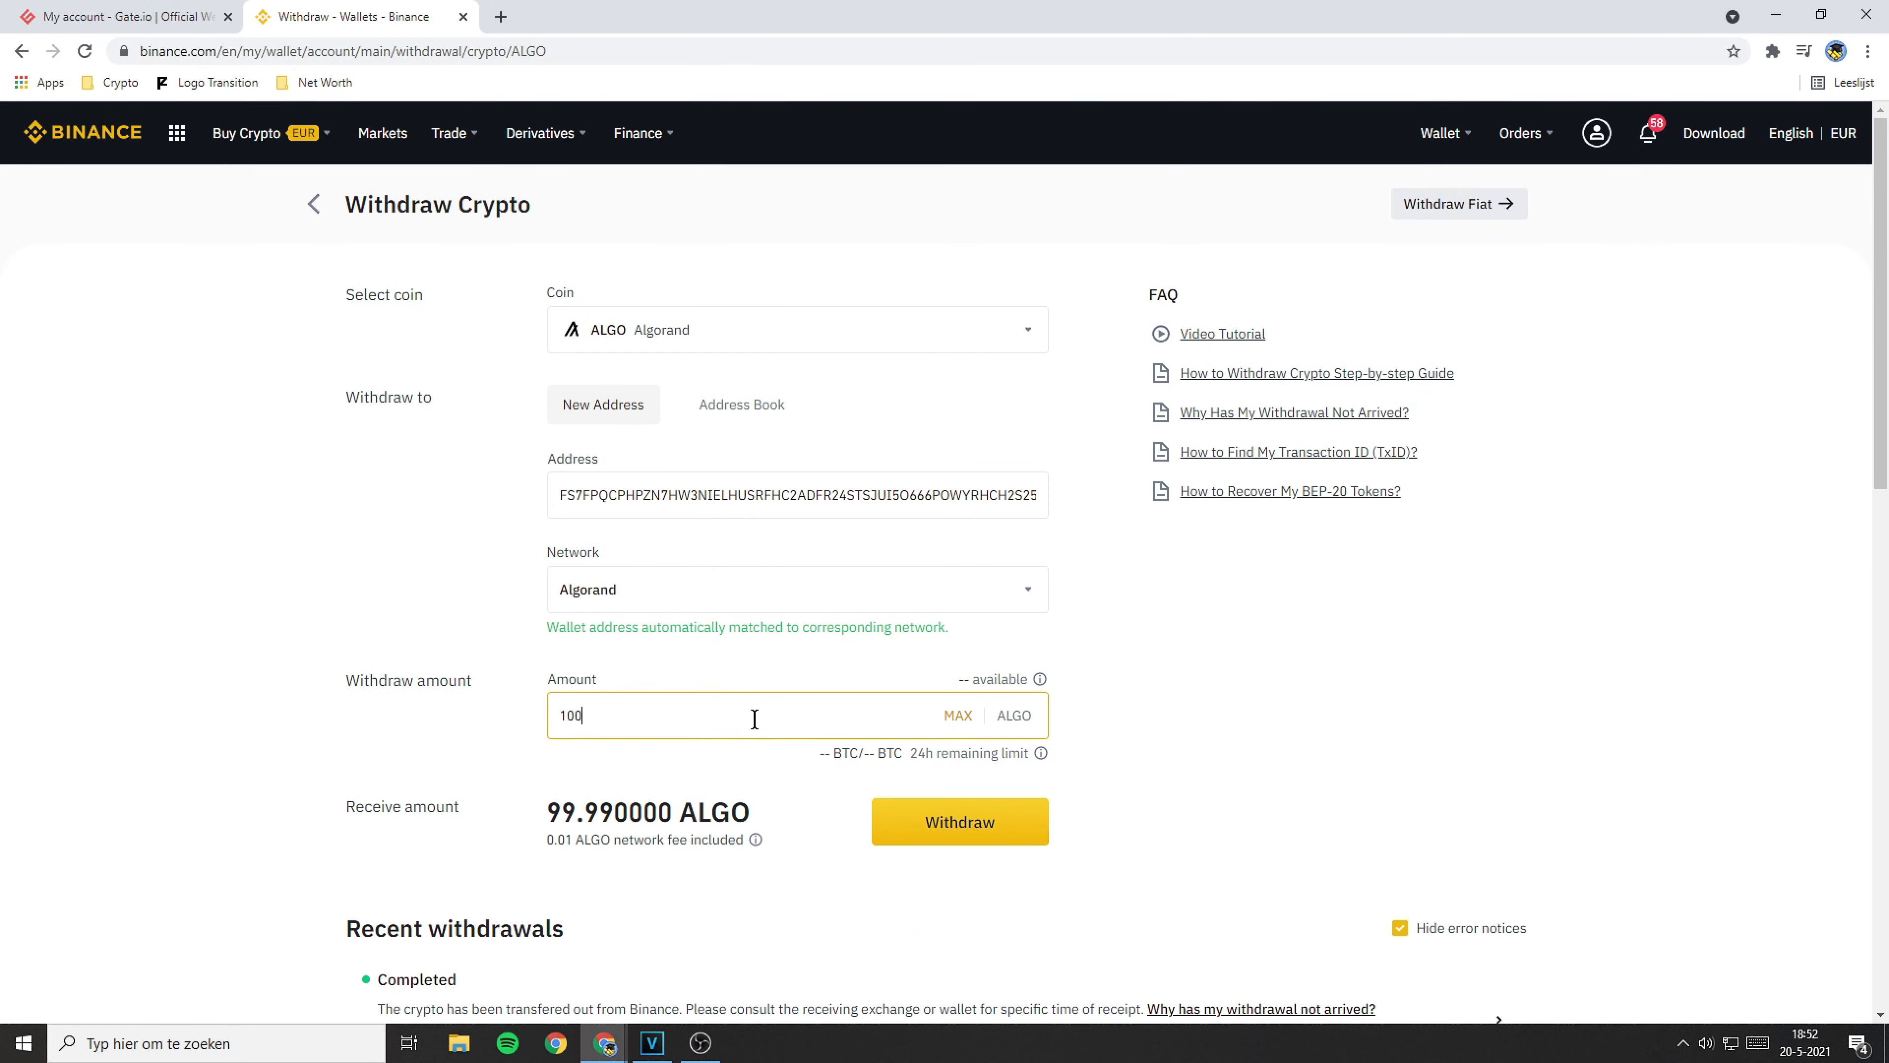
{"action": "left_click", "coordinate": [910, 814]}
{"action": "left_click", "coordinate": [938, 692]}
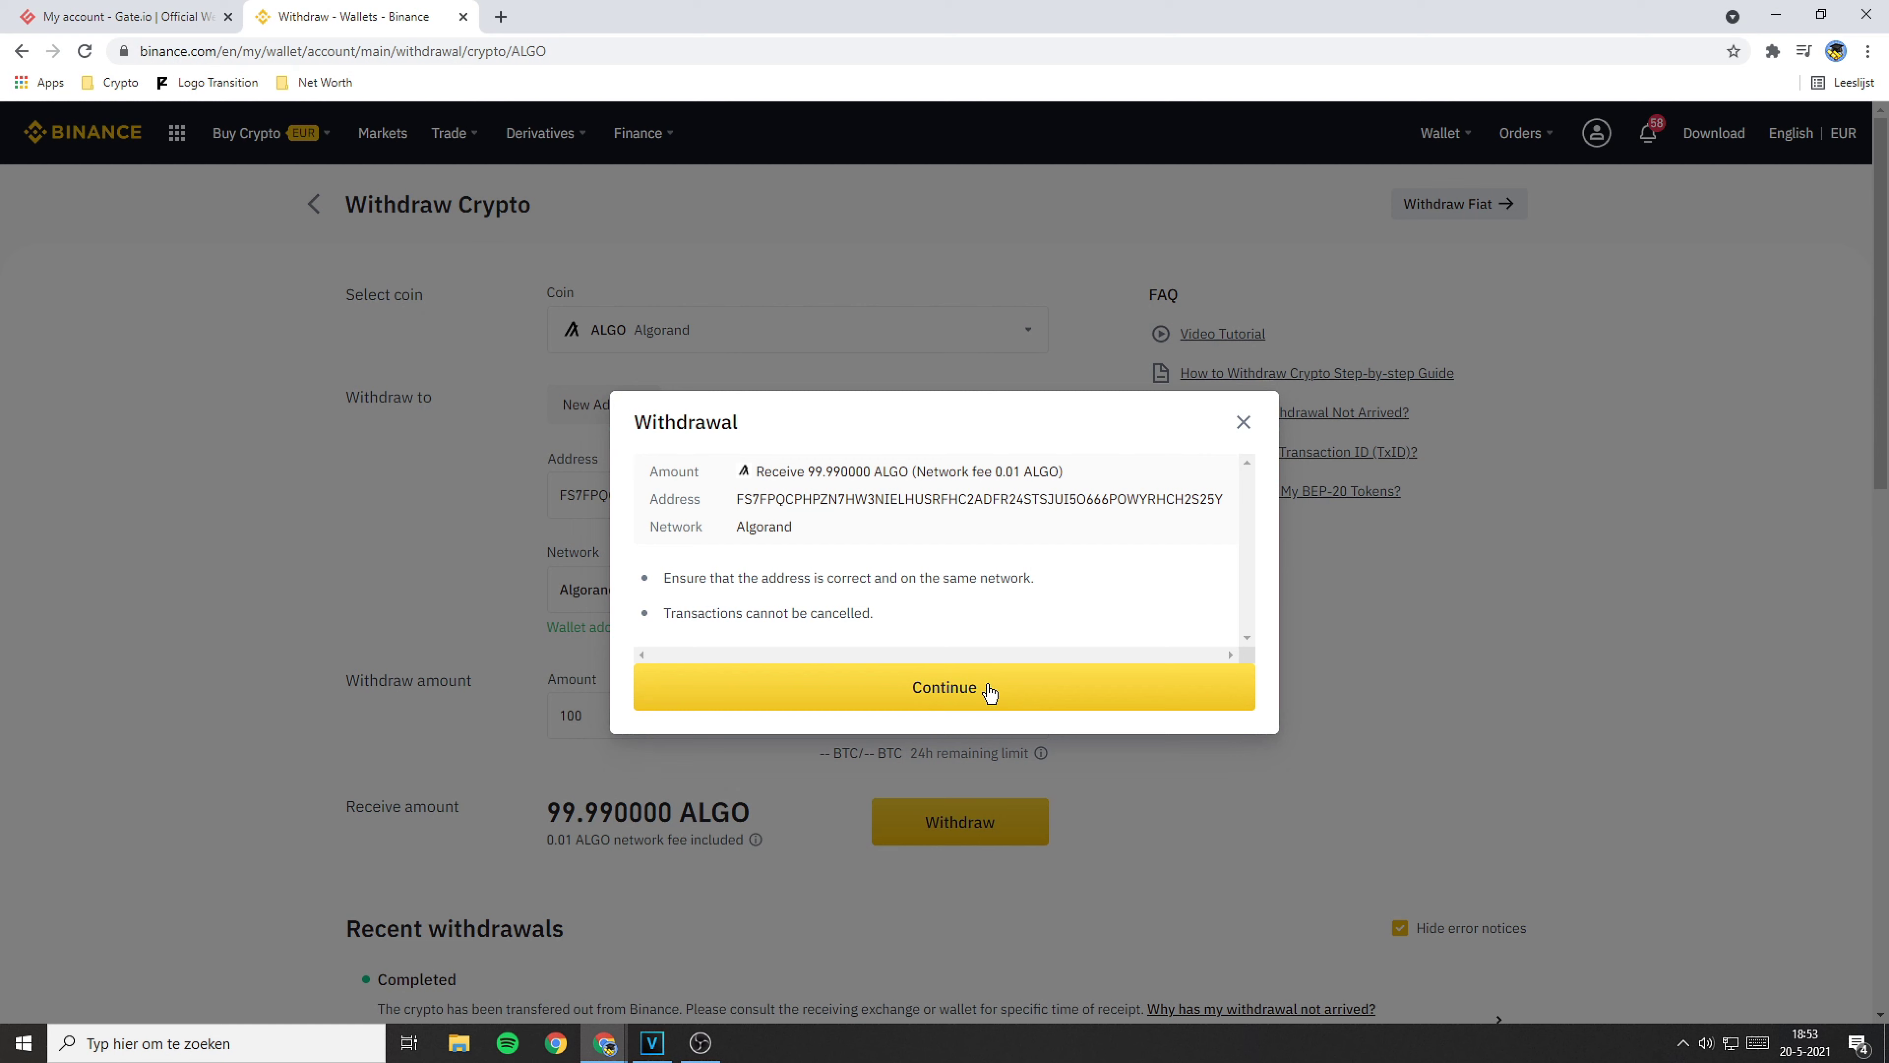
- Continue past the 100 ALGO withdrawal summary to security verification
{"action": "left_click", "coordinate": [990, 692]}
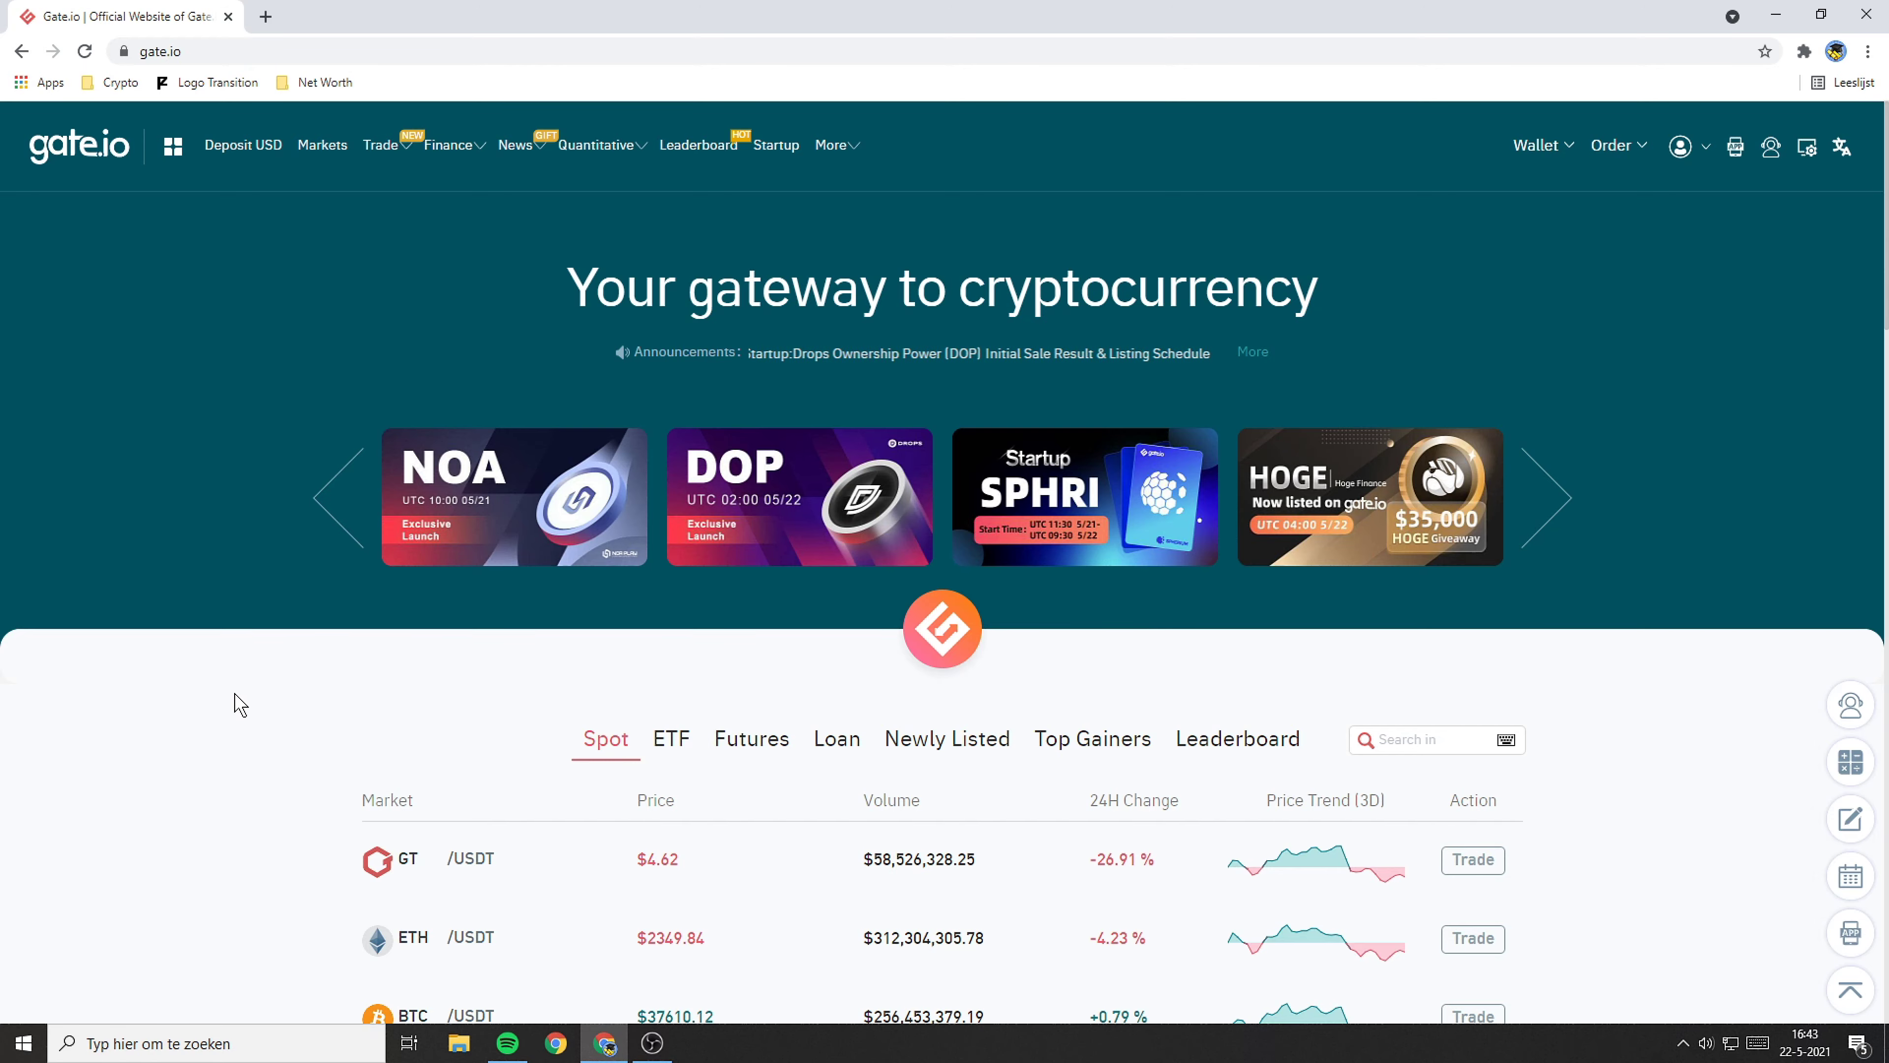
- Open Gate.io's market list and search 'algo' to find ALGO_USDT
{"action": "left_click", "coordinate": [321, 151]}
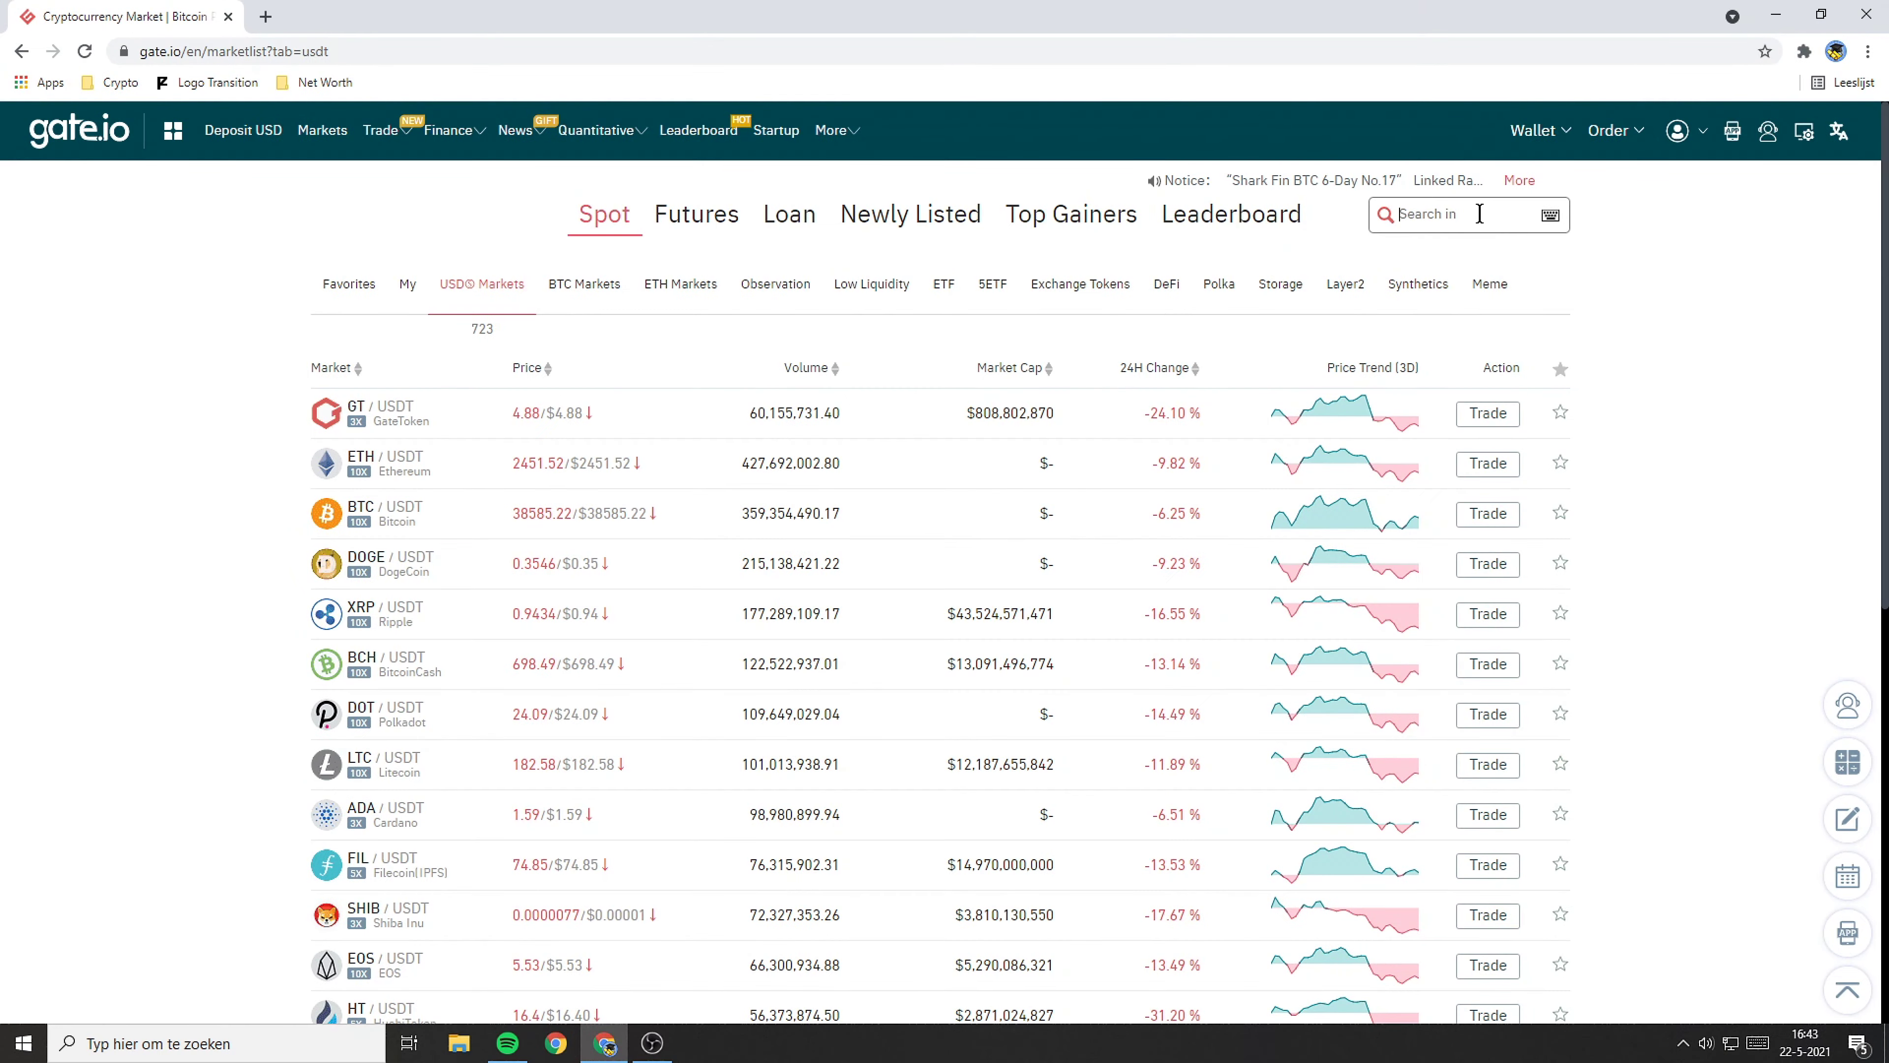
{"action": "scroll", "coordinate": [450, 521], "scroll_direction": "down", "scroll_amount": 8}
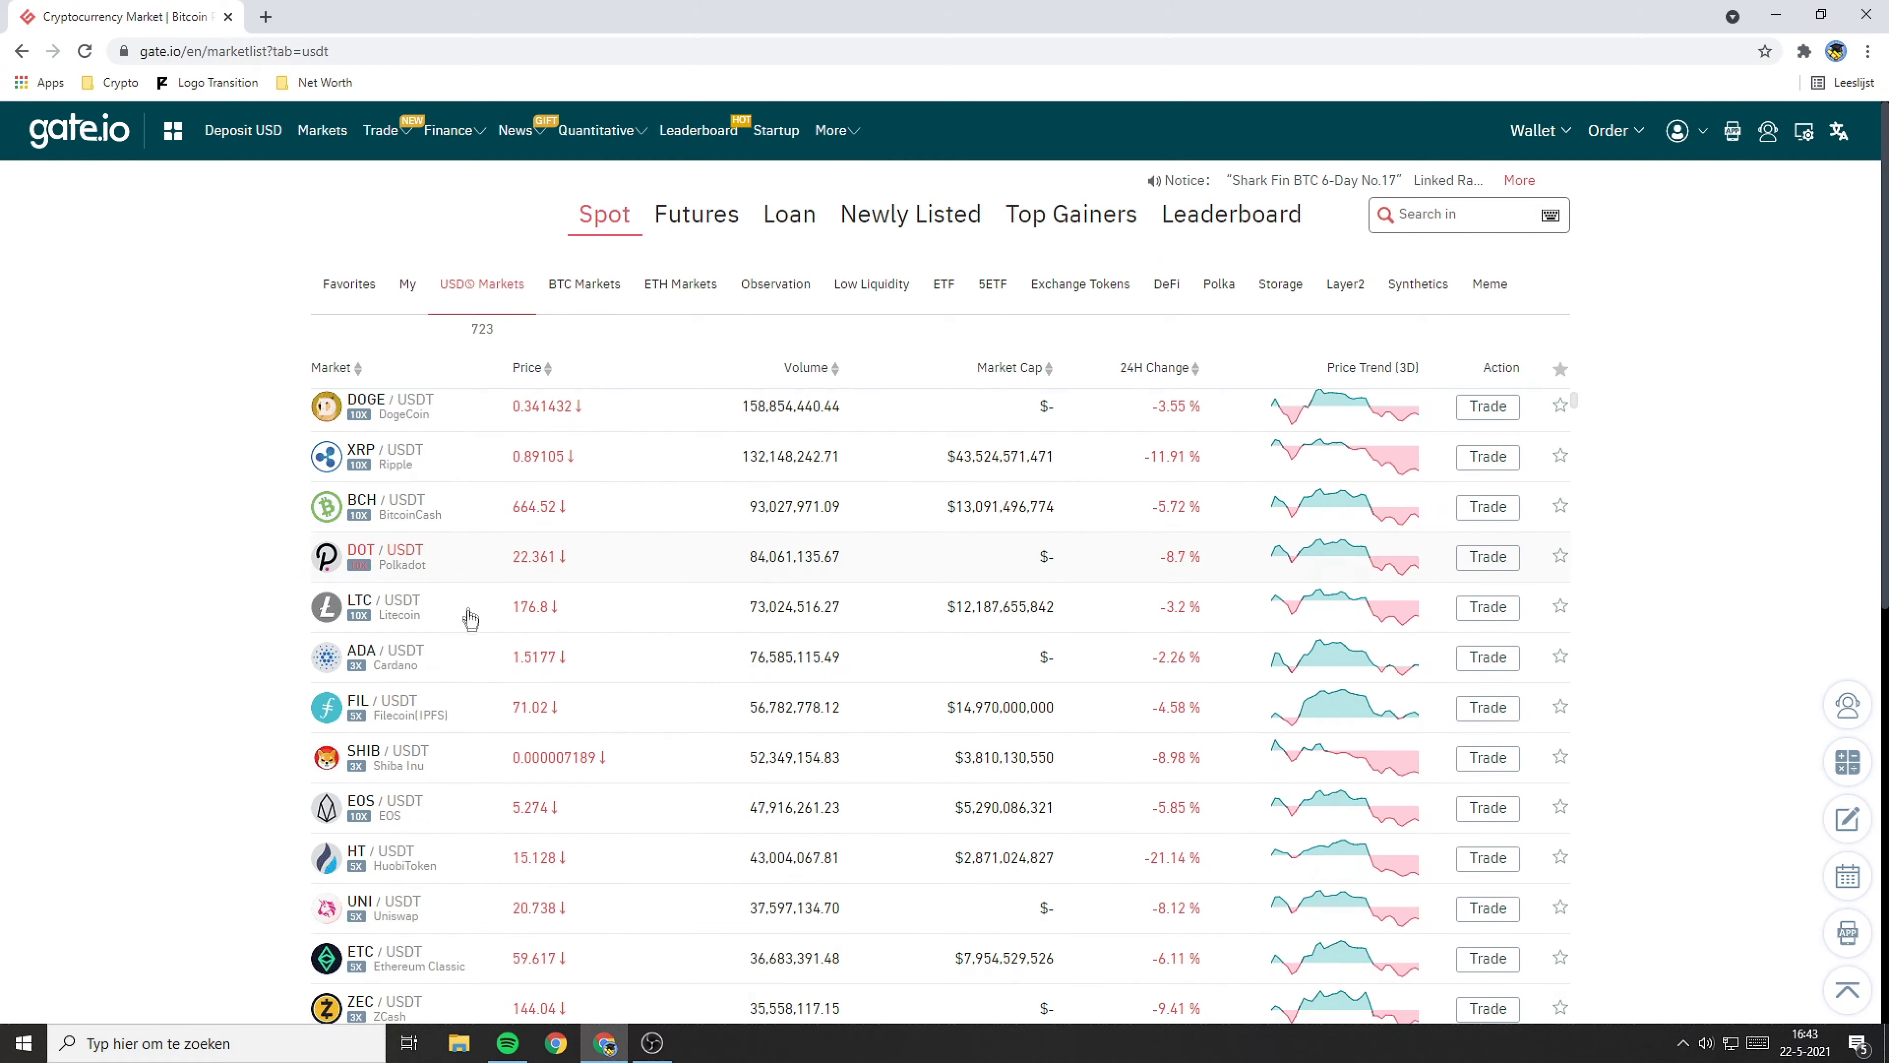
{"action": "scroll", "coordinate": [468, 670], "scroll_direction": "up", "scroll_amount": 8}
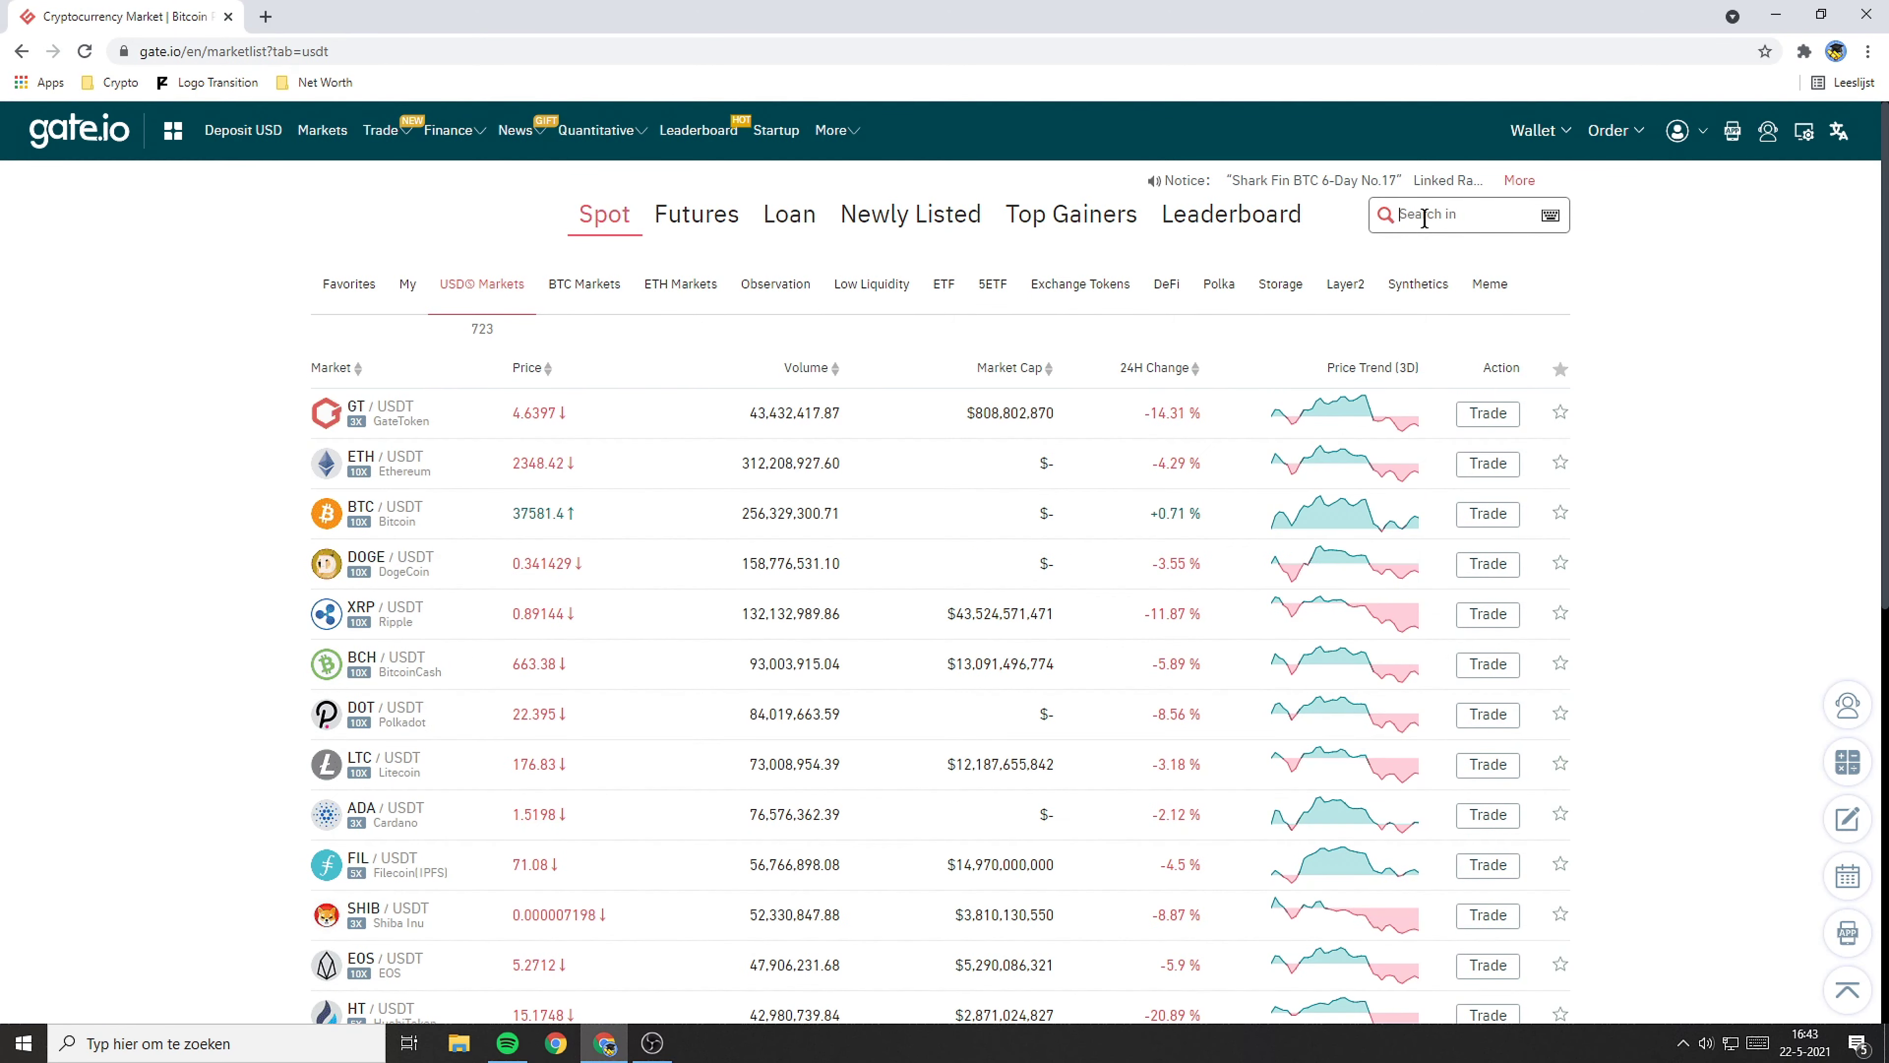
{"action": "left_click", "coordinate": [1320, 271]}
{"action": "type", "text": "algo"}
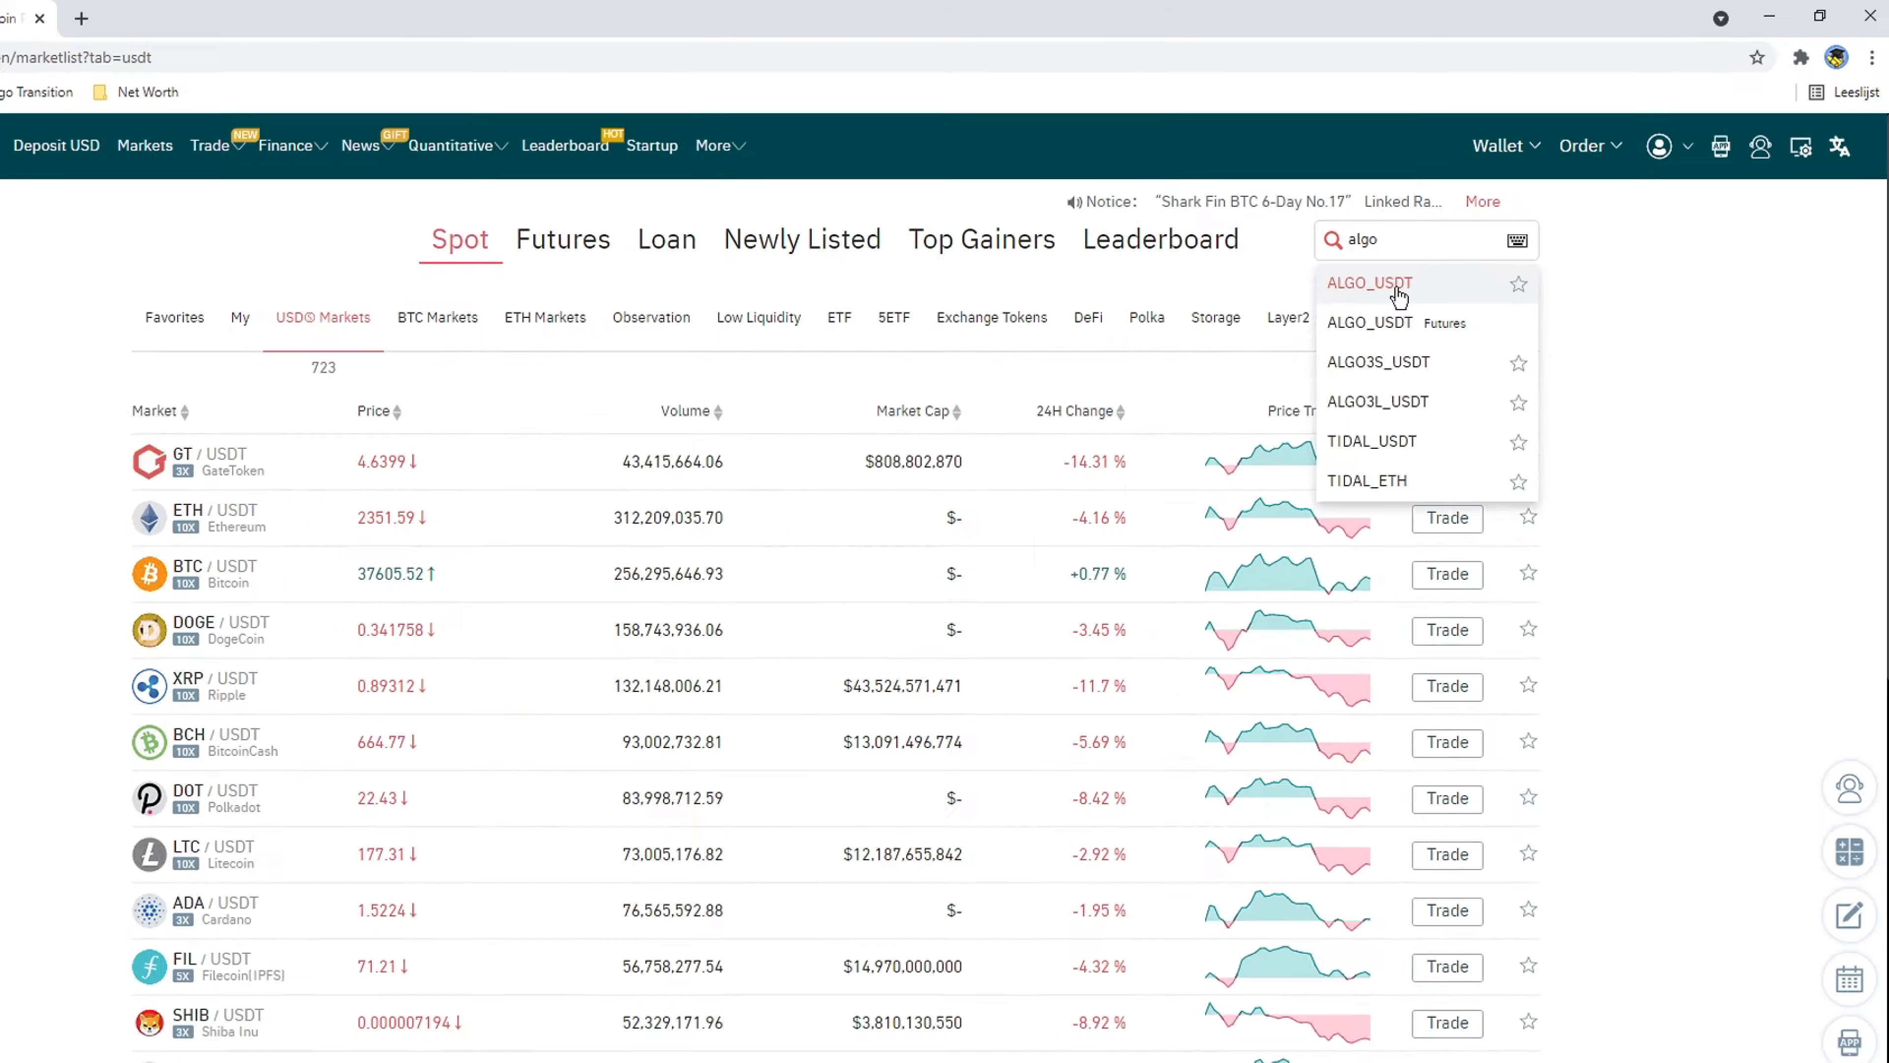
{"action": "left_click", "coordinate": [1370, 284]}
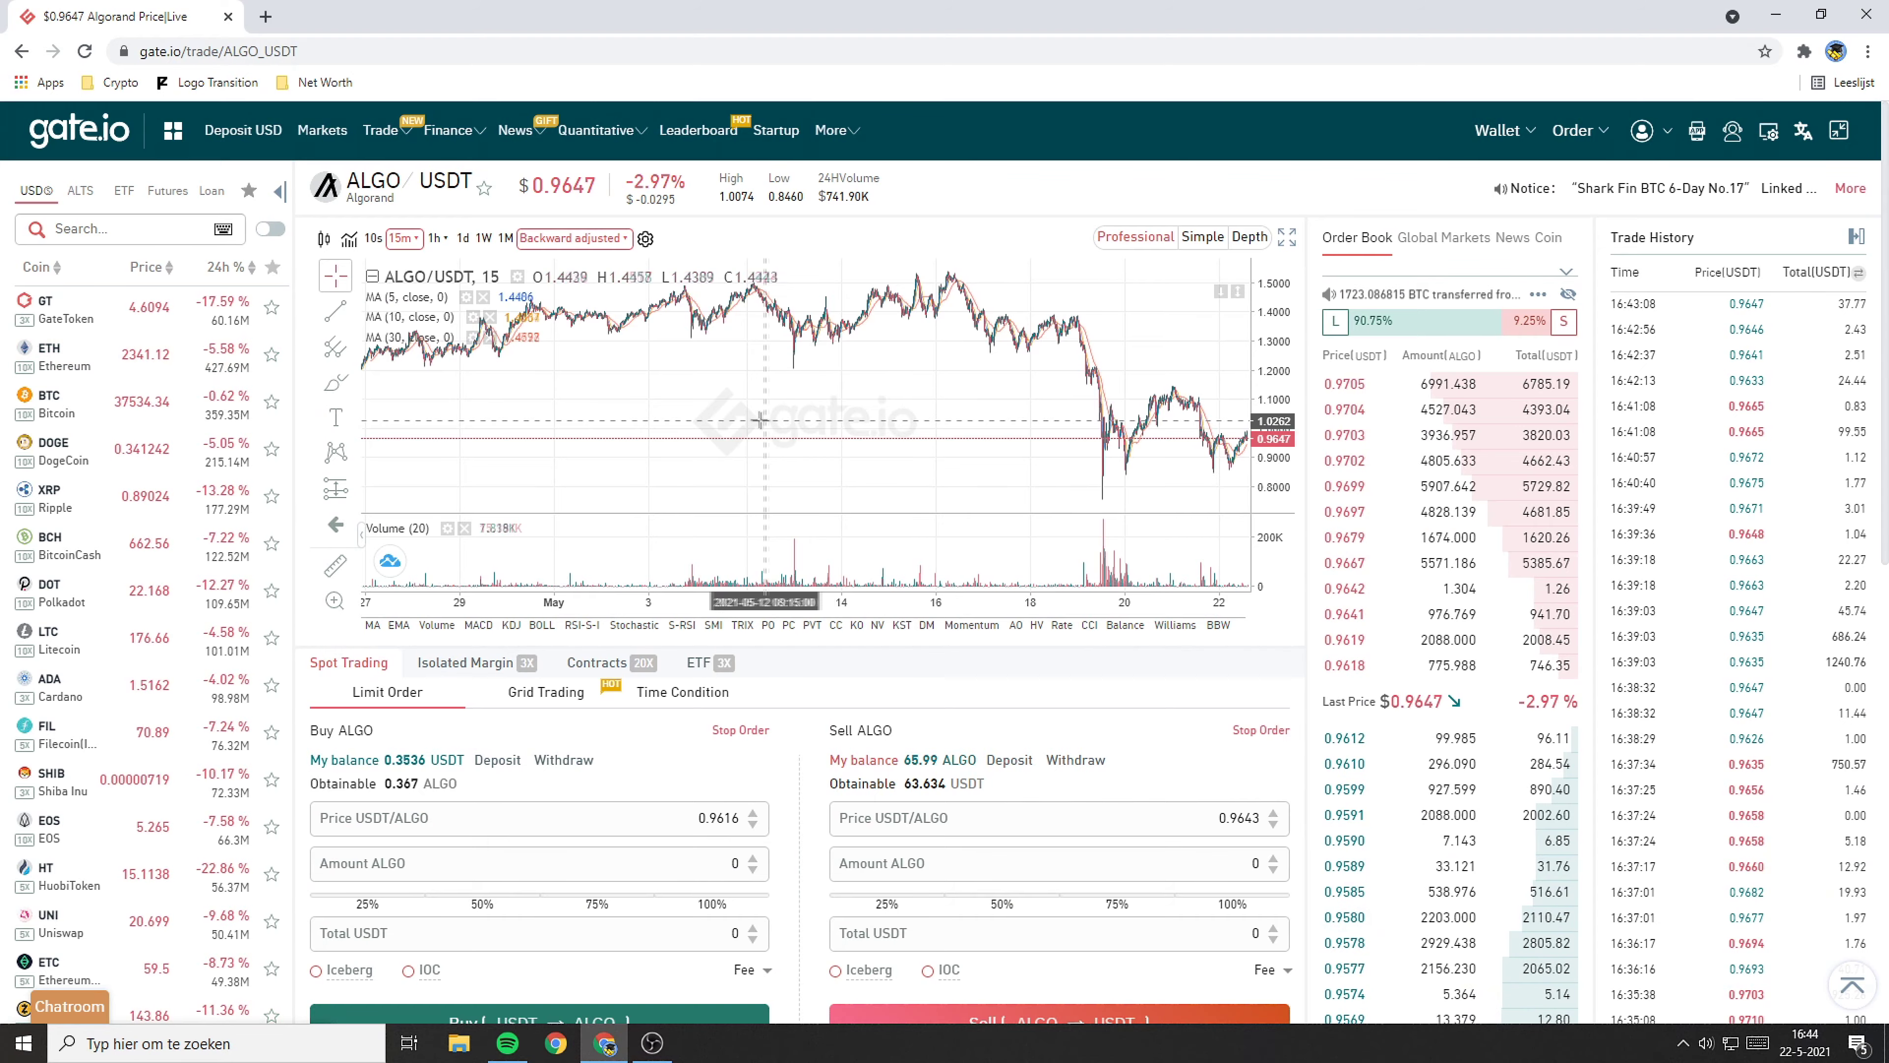
{"action": "left_click", "coordinate": [558, 237]}
{"action": "left_click", "coordinate": [558, 241]}
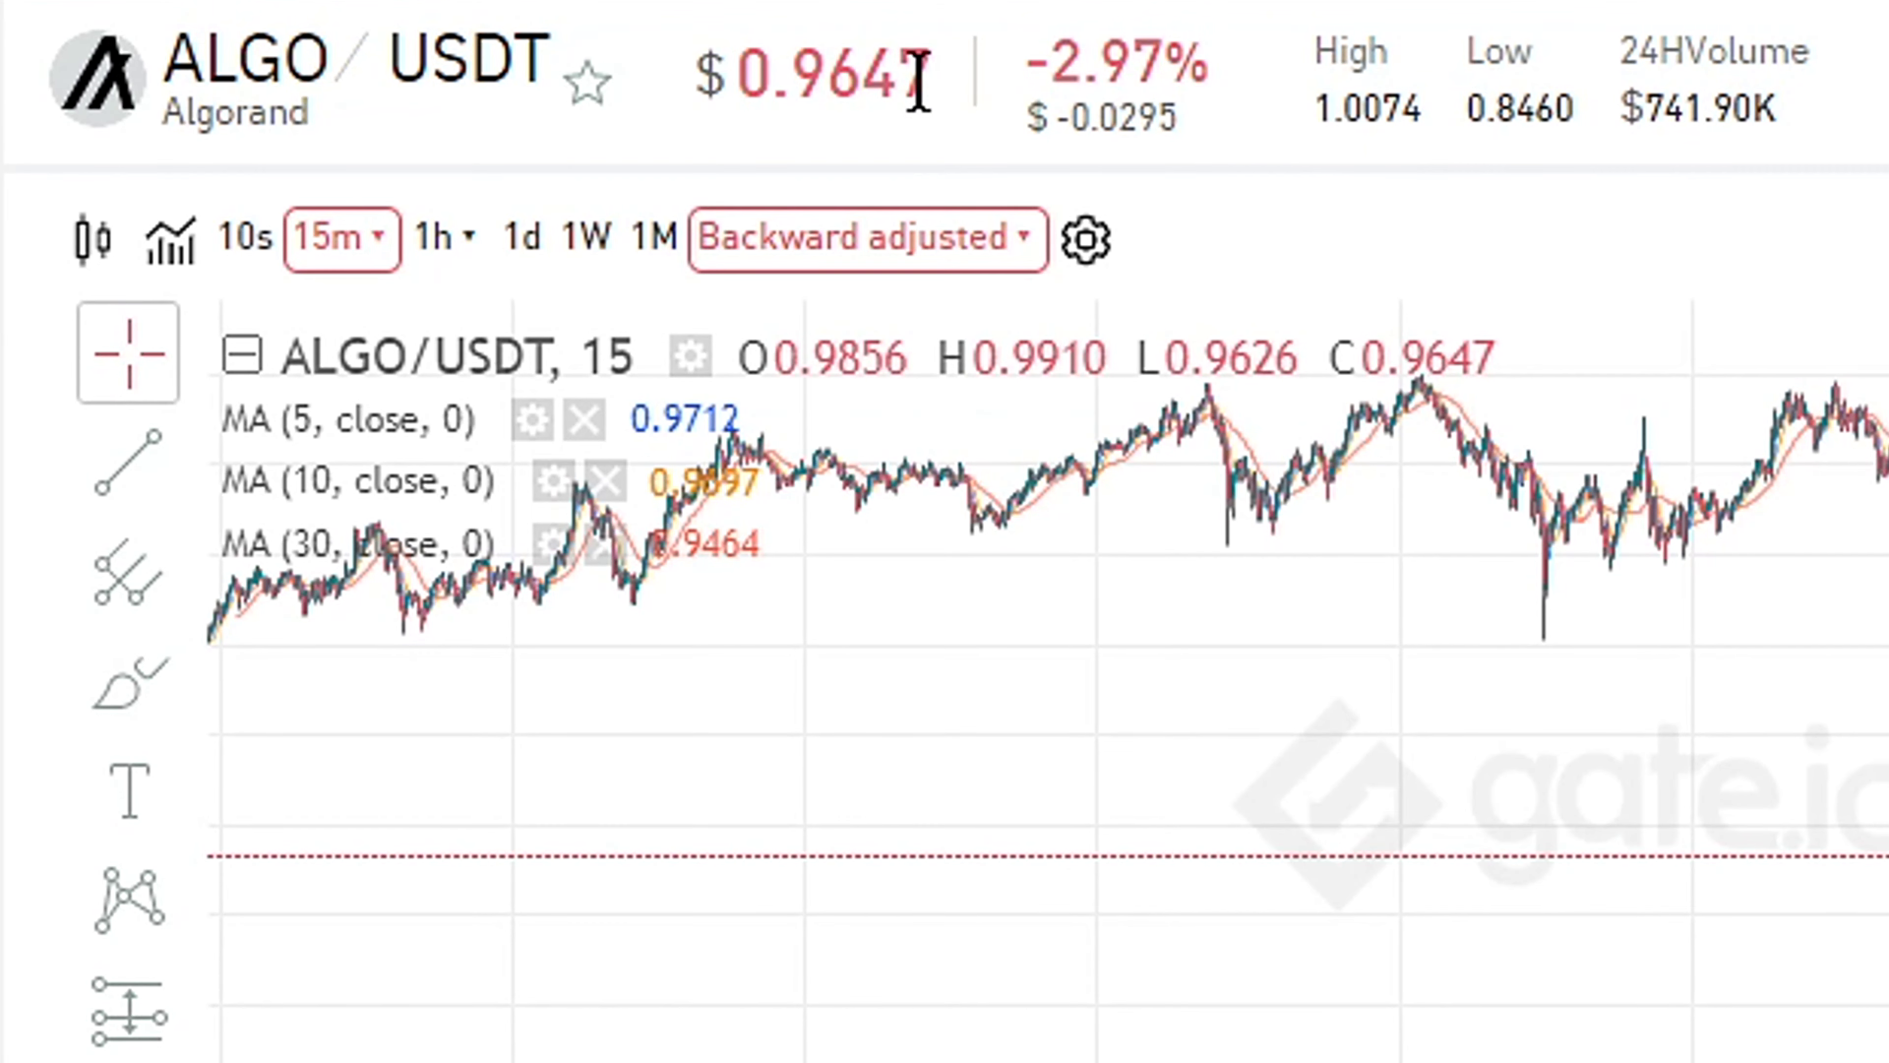
{"action": "left_click_drag", "start_coordinate": [1026, 61], "coordinate": [1181, 46]}
{"action": "triple_click", "coordinate": [1016, 58]}
{"action": "left_click", "coordinate": [1004, 84]}
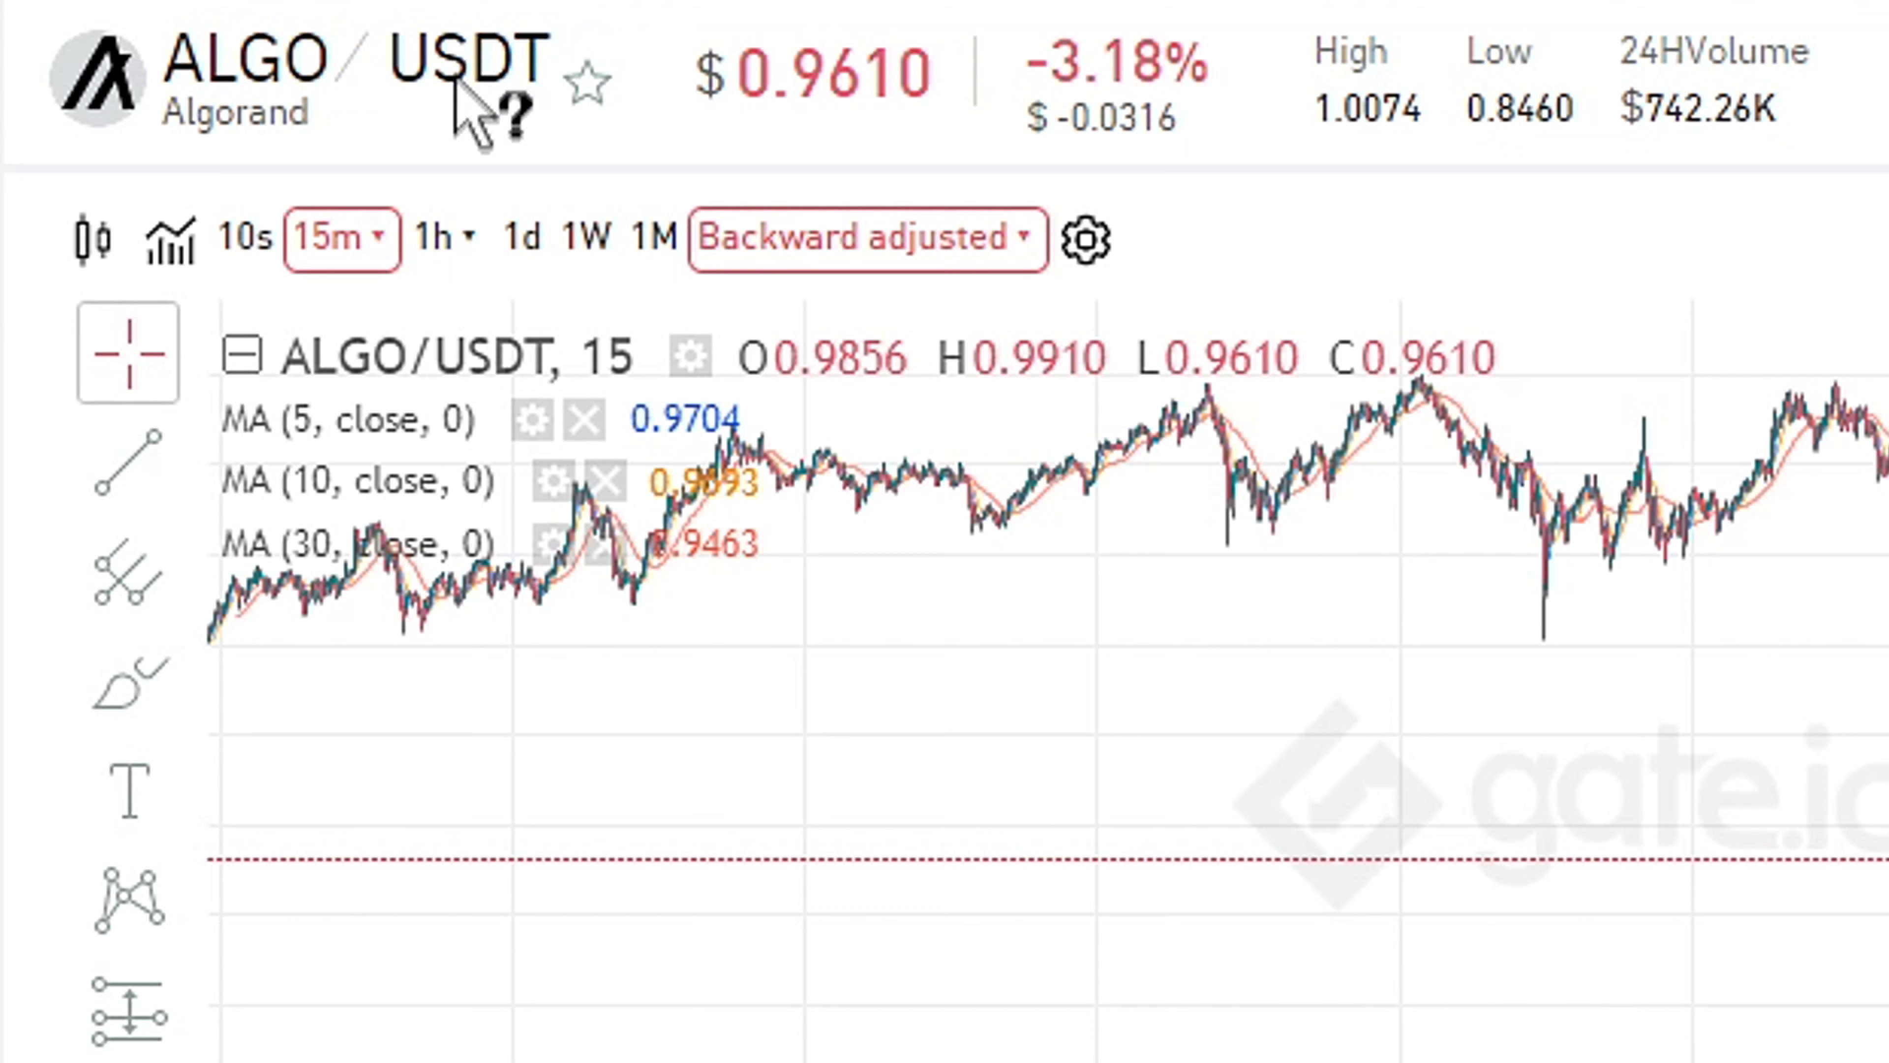
{"action": "left_click", "coordinate": [729, 238]}
{"action": "double_click", "coordinate": [1447, 112]}
{"action": "left_click", "coordinate": [1351, 52]}
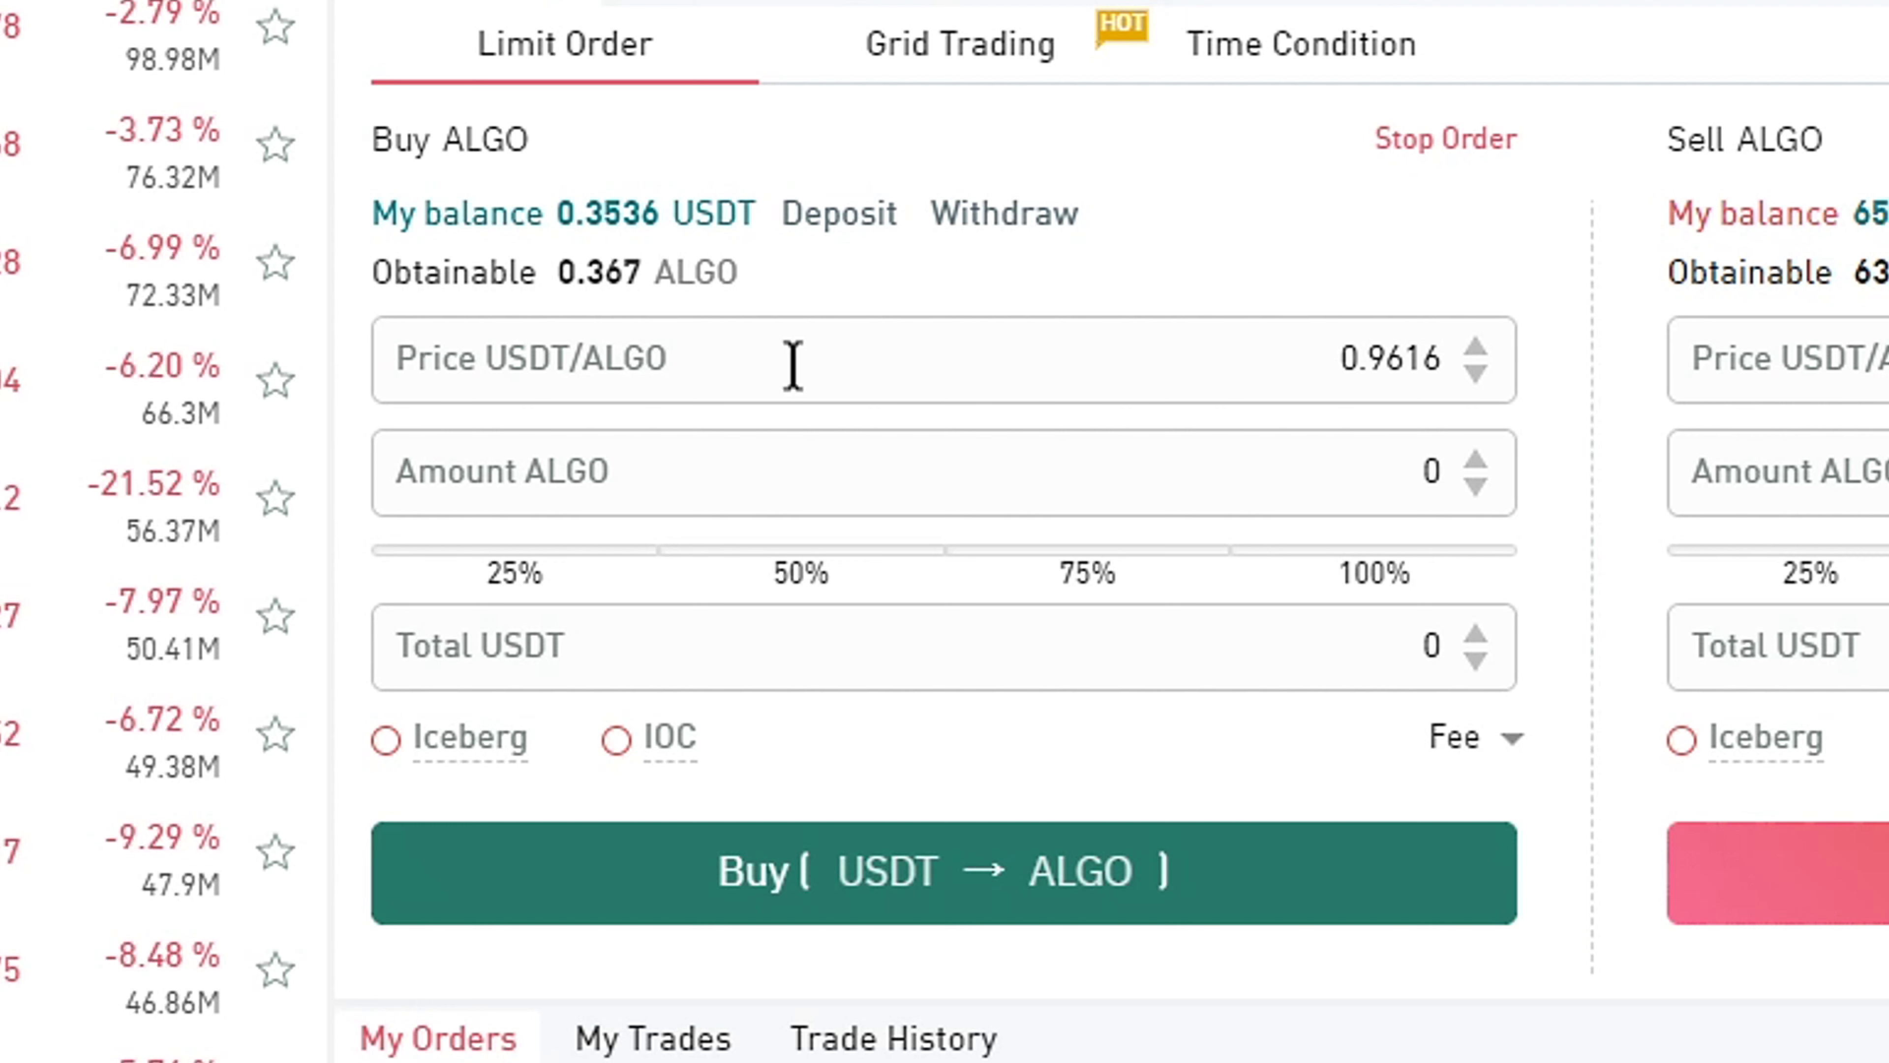
- Raise the ALGO price with the up arrows and enter 555 as the buy amount
{"action": "left_click", "coordinate": [1476, 348]}
{"action": "left_click", "coordinate": [1475, 348]}
{"action": "left_click", "coordinate": [1476, 349]}
{"action": "left_click", "coordinate": [1476, 348]}
{"action": "left_click", "coordinate": [1475, 349]}
{"action": "left_click", "coordinate": [1475, 349]}
{"action": "left_click", "coordinate": [1475, 348]}
{"action": "left_click", "coordinate": [1476, 349]}
{"action": "left_click", "coordinate": [1476, 349]}
{"action": "left_click", "coordinate": [1475, 348]}
{"action": "left_click", "coordinate": [1476, 348]}
{"action": "left_click", "coordinate": [1476, 349]}
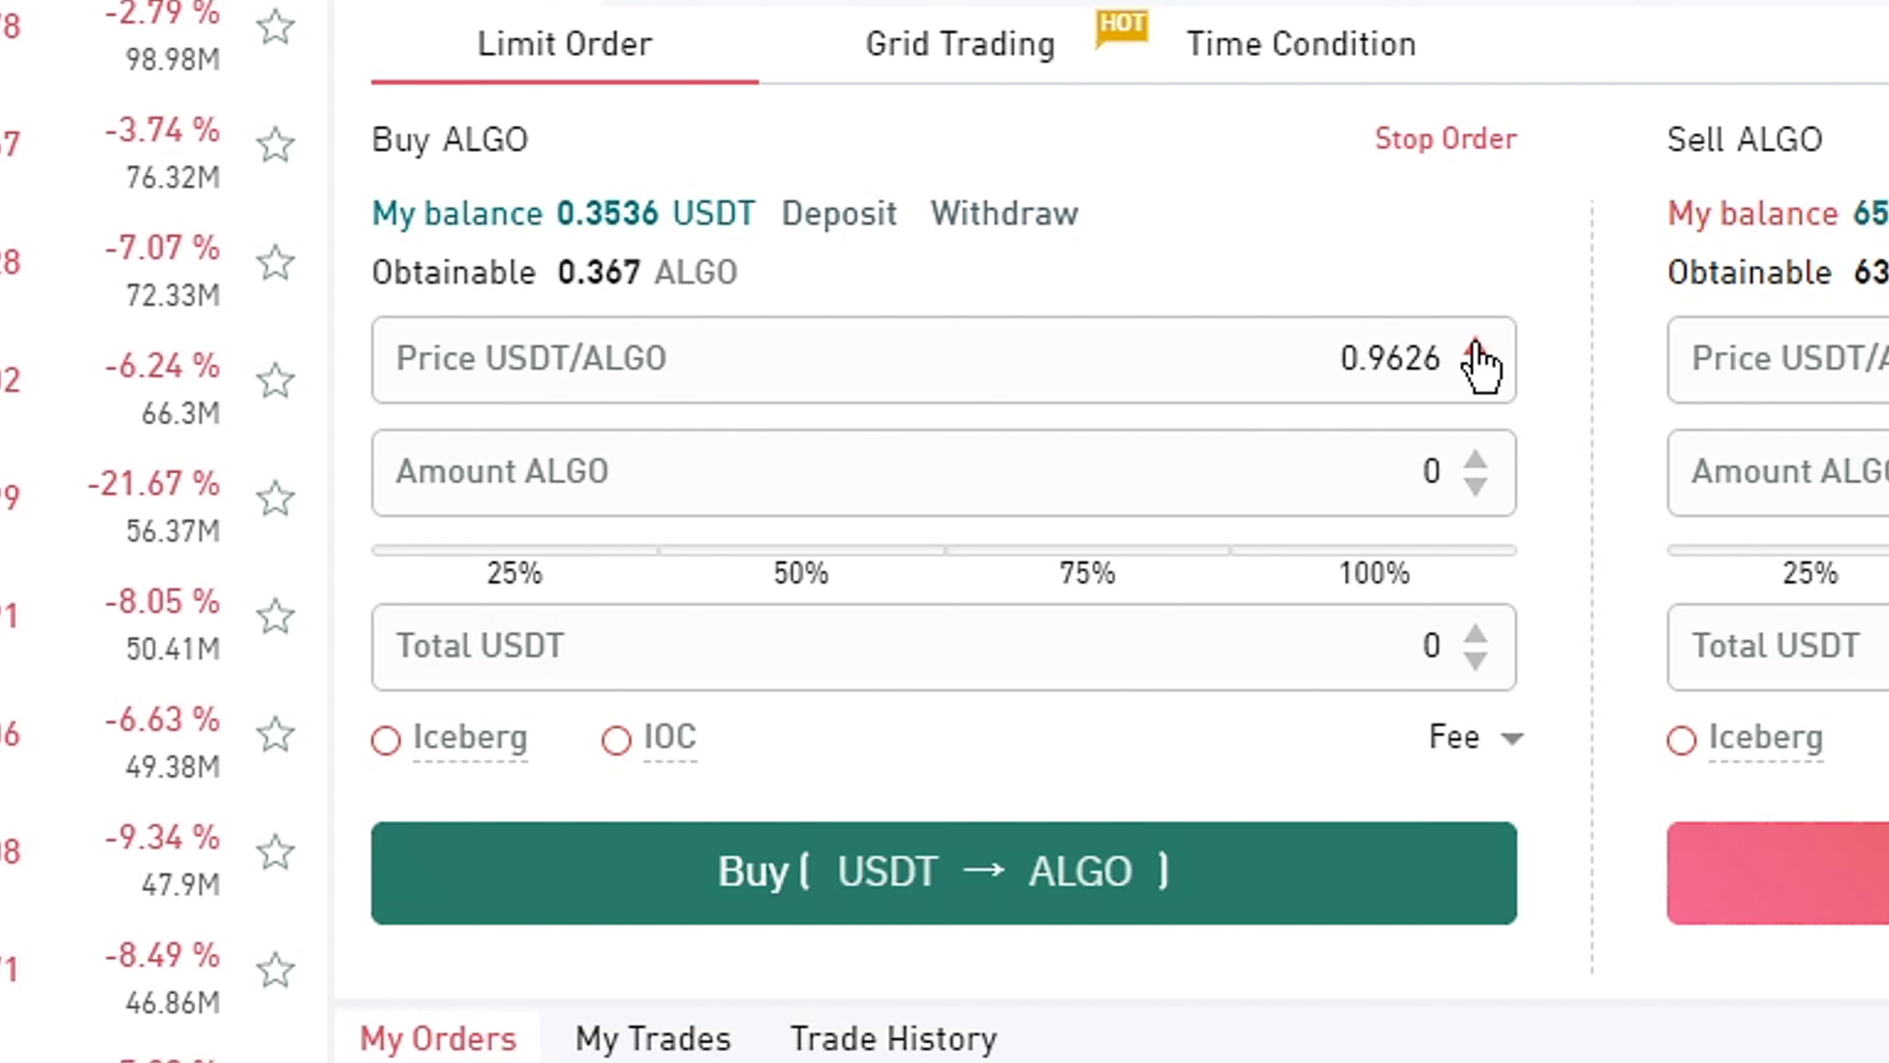
{"action": "left_click", "coordinate": [1475, 461]}
{"action": "left_click", "coordinate": [1476, 461]}
{"action": "left_click", "coordinate": [1476, 461]}
{"action": "left_click_drag", "start_coordinate": [1309, 469], "coordinate": [1561, 498]}
{"action": "type", "text": "555"}
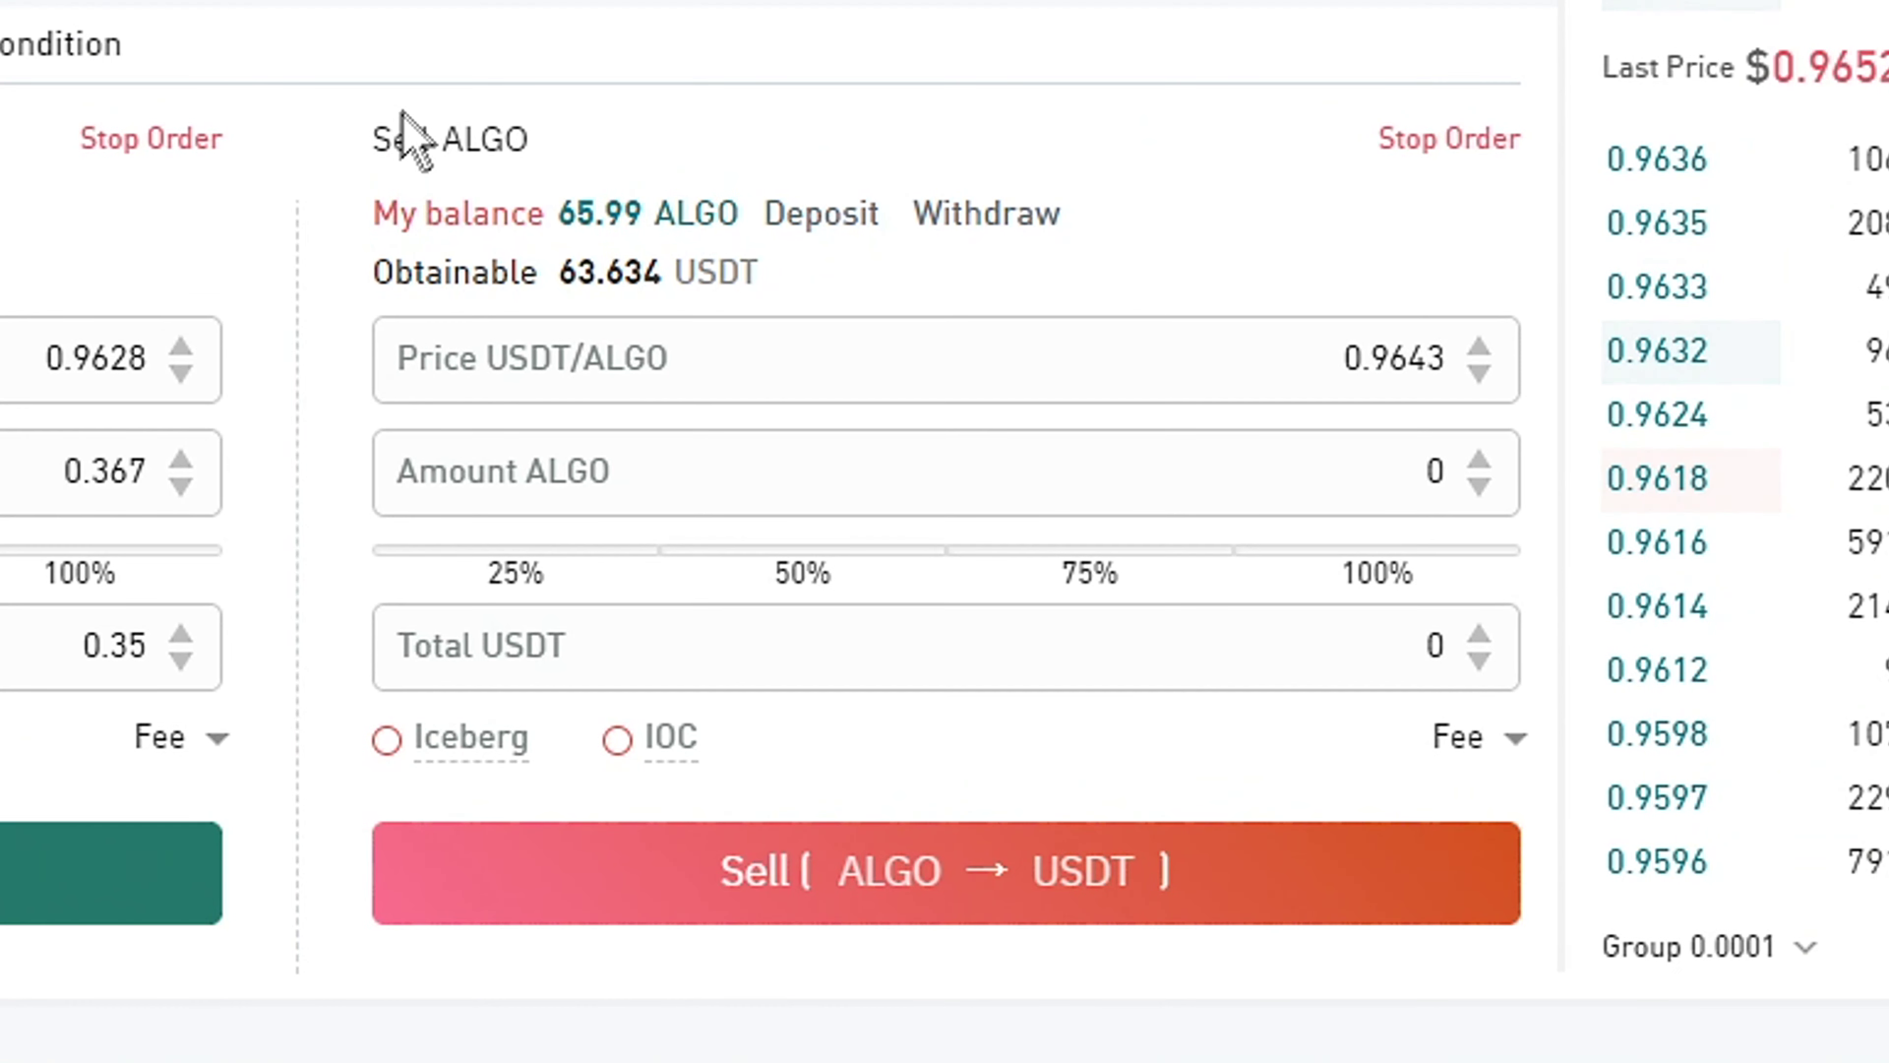
- Fill the Sell ALGO amount with the full 65.99 ALGO balance, worth about 63.634 USDT
{"action": "left_click_drag", "start_coordinate": [371, 210], "coordinate": [540, 210]}
{"action": "left_click", "coordinate": [561, 216]}
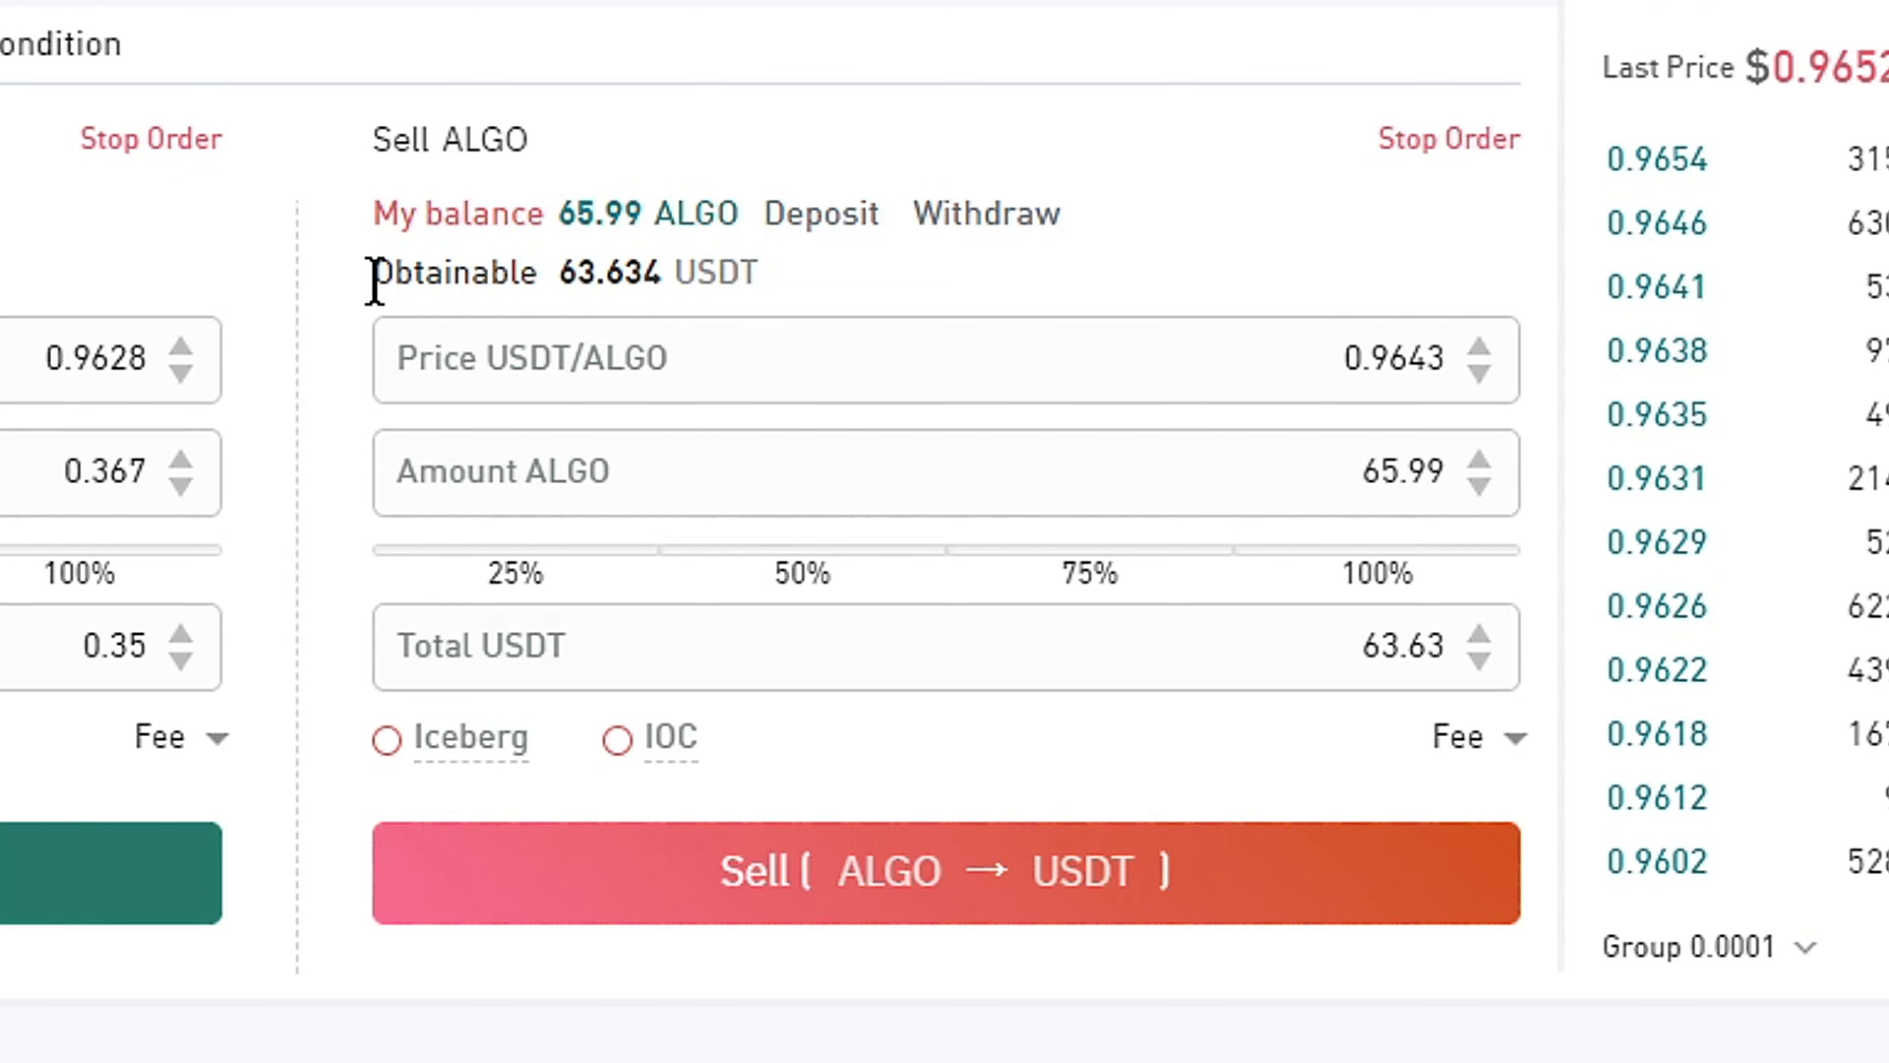
{"action": "left_click_drag", "start_coordinate": [374, 279], "coordinate": [561, 287]}
{"action": "left_click", "coordinate": [750, 272]}
{"action": "left_click", "coordinate": [561, 287]}
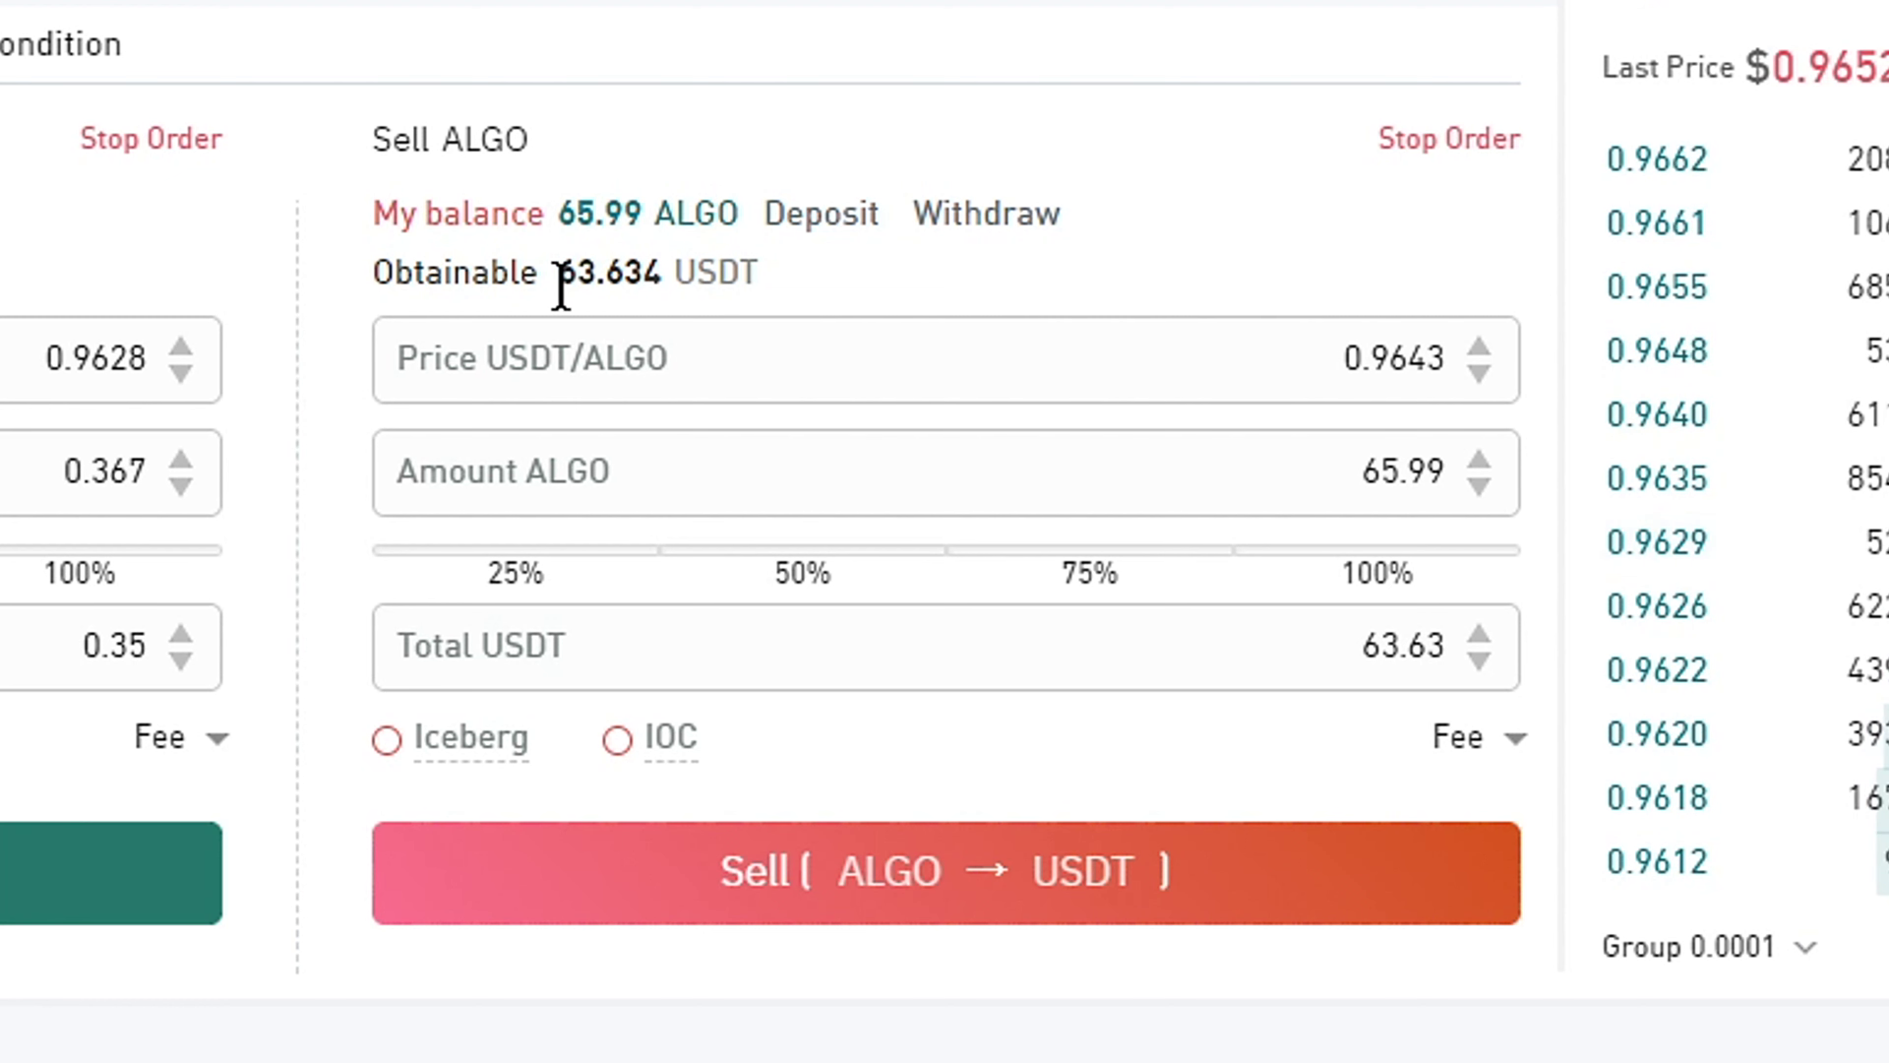
{"action": "left_click_drag", "start_coordinate": [675, 283], "coordinate": [773, 291]}
{"action": "left_click", "coordinate": [777, 283]}
{"action": "left_click", "coordinate": [492, 555]}
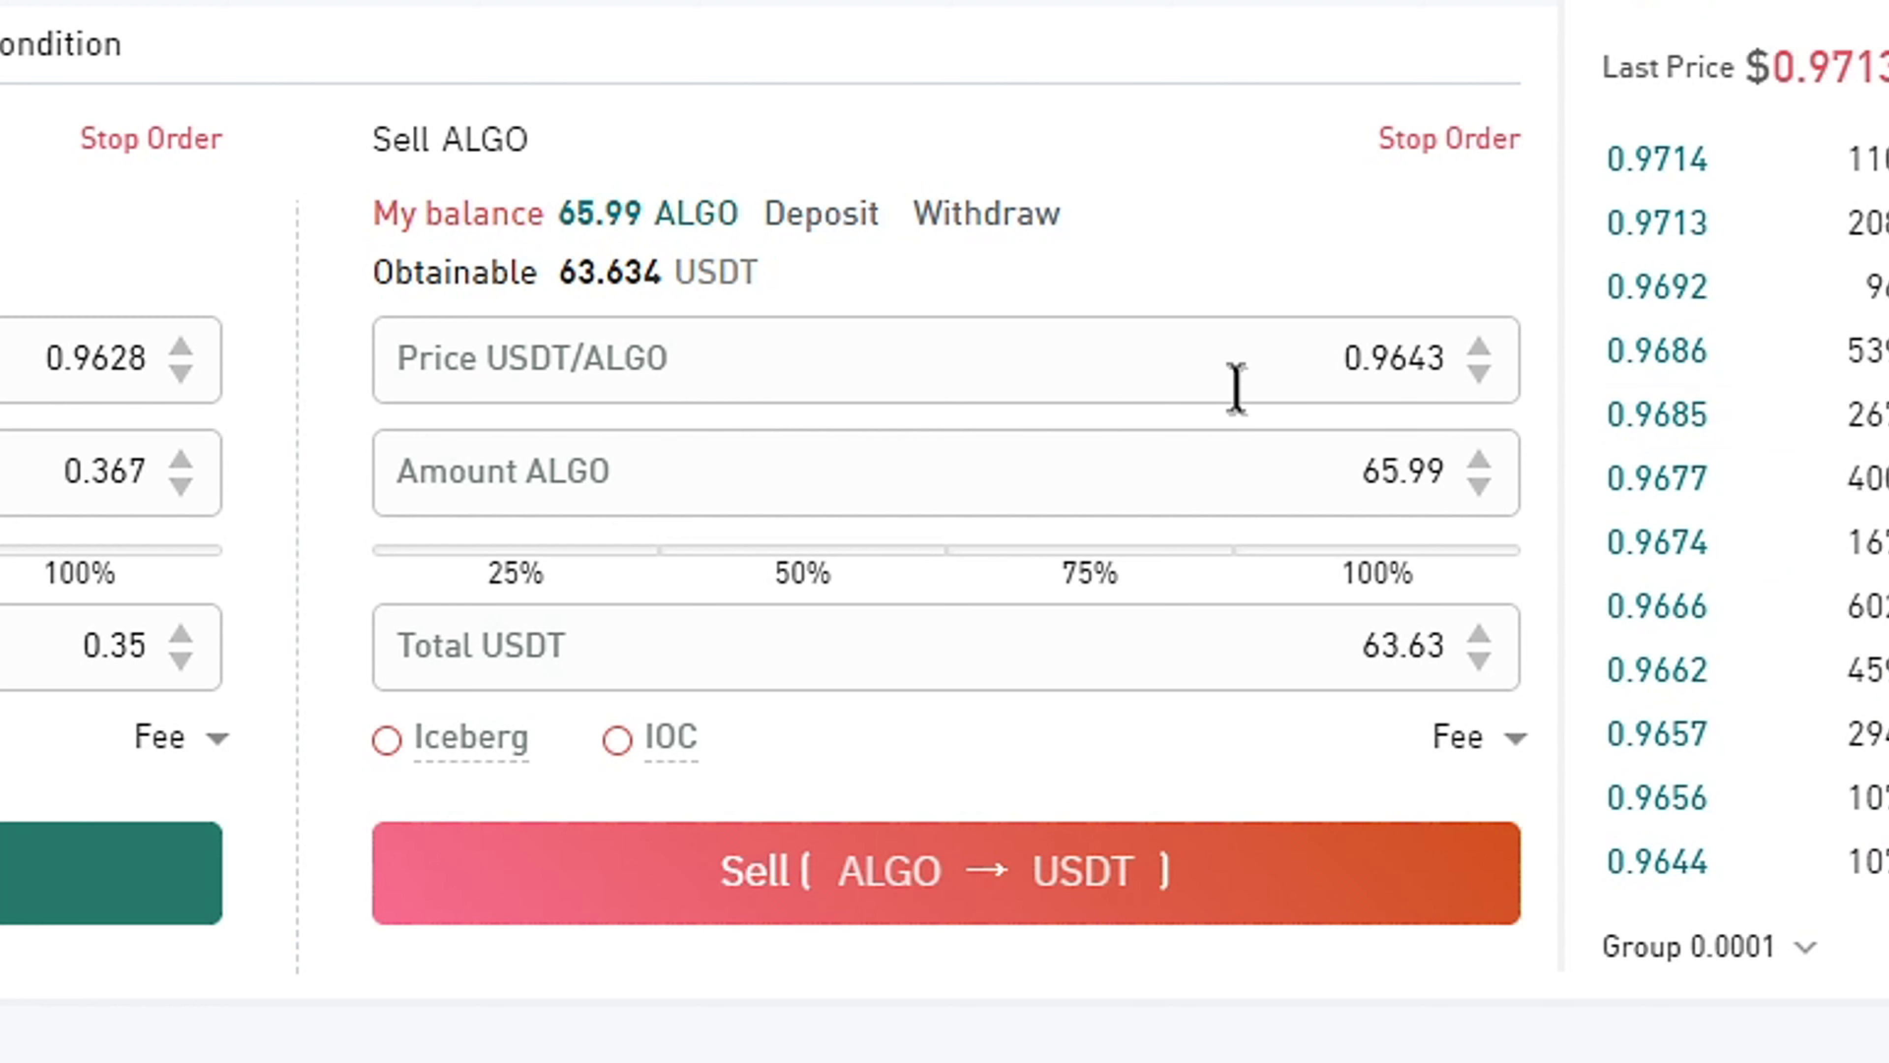
- Step the sell slider through 25%, 50%, 75% and 100% of the ALGO balance
{"action": "left_click", "coordinate": [443, 554]}
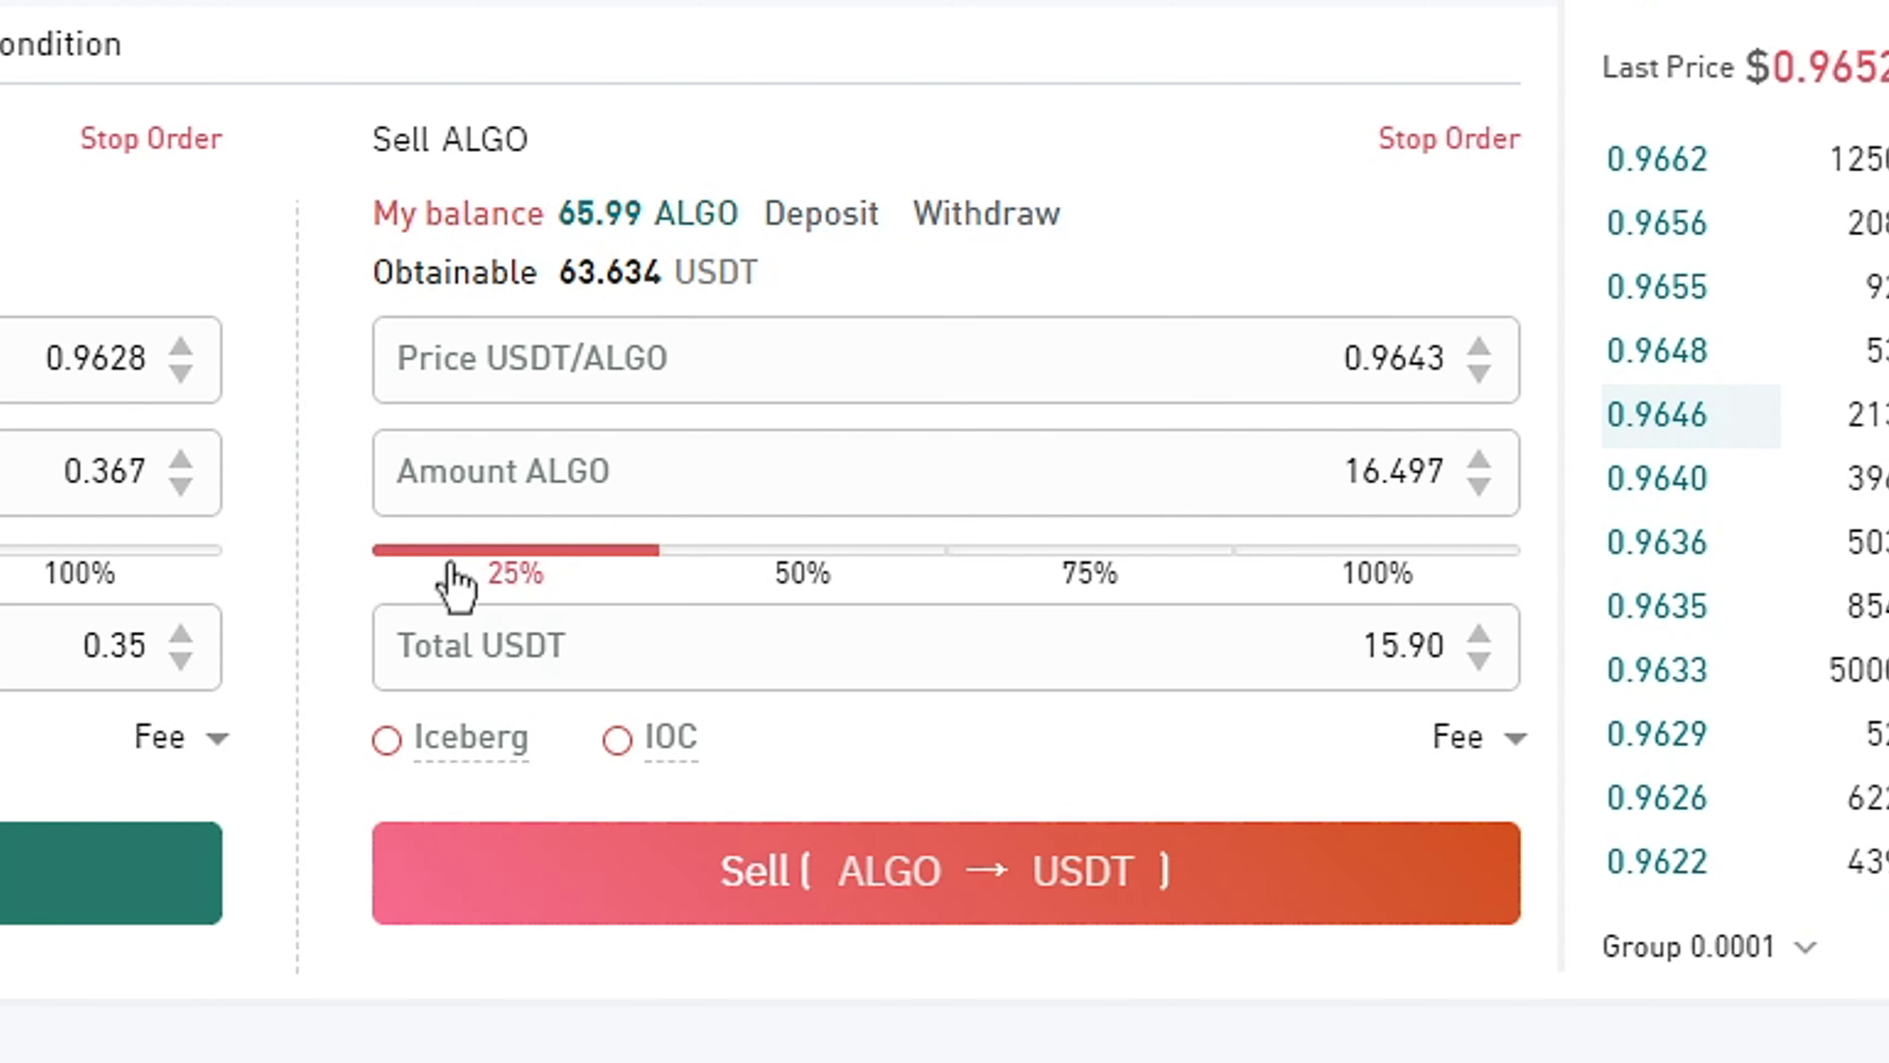
{"action": "left_click", "coordinate": [692, 570]}
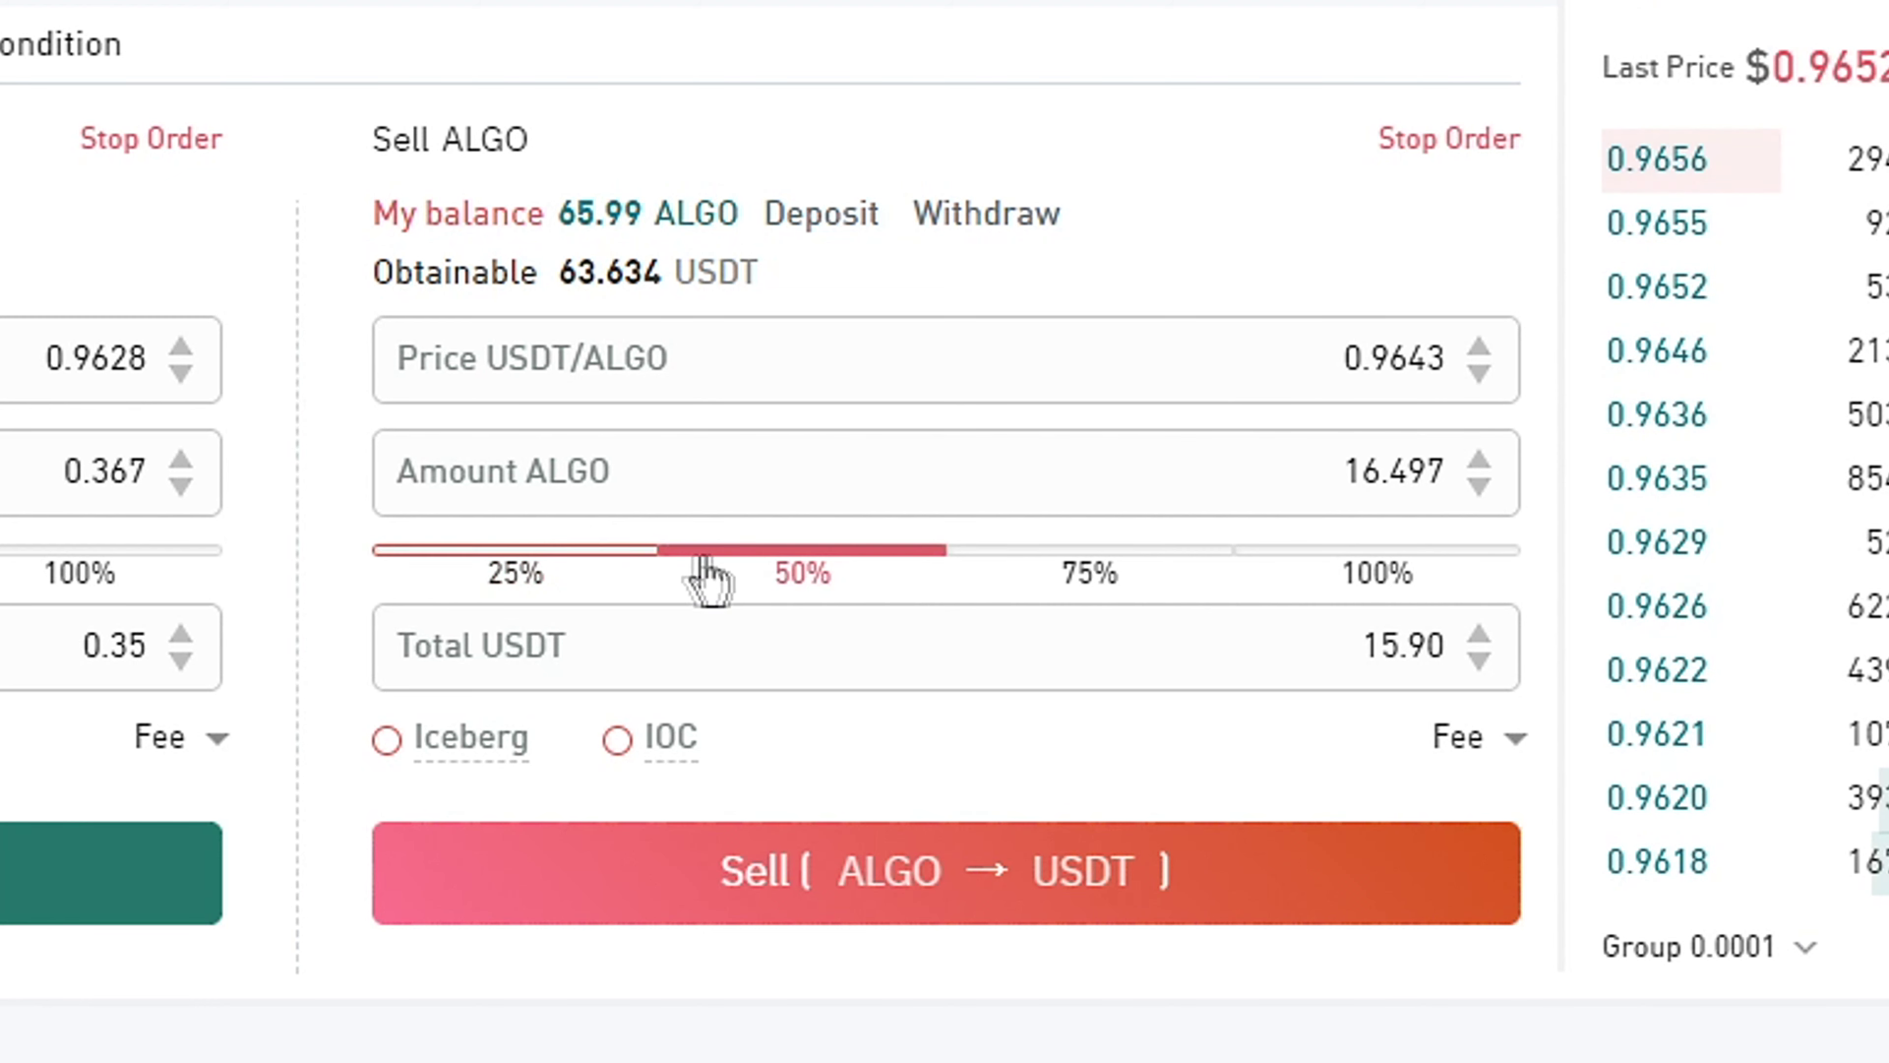
{"action": "left_click", "coordinate": [1016, 576]}
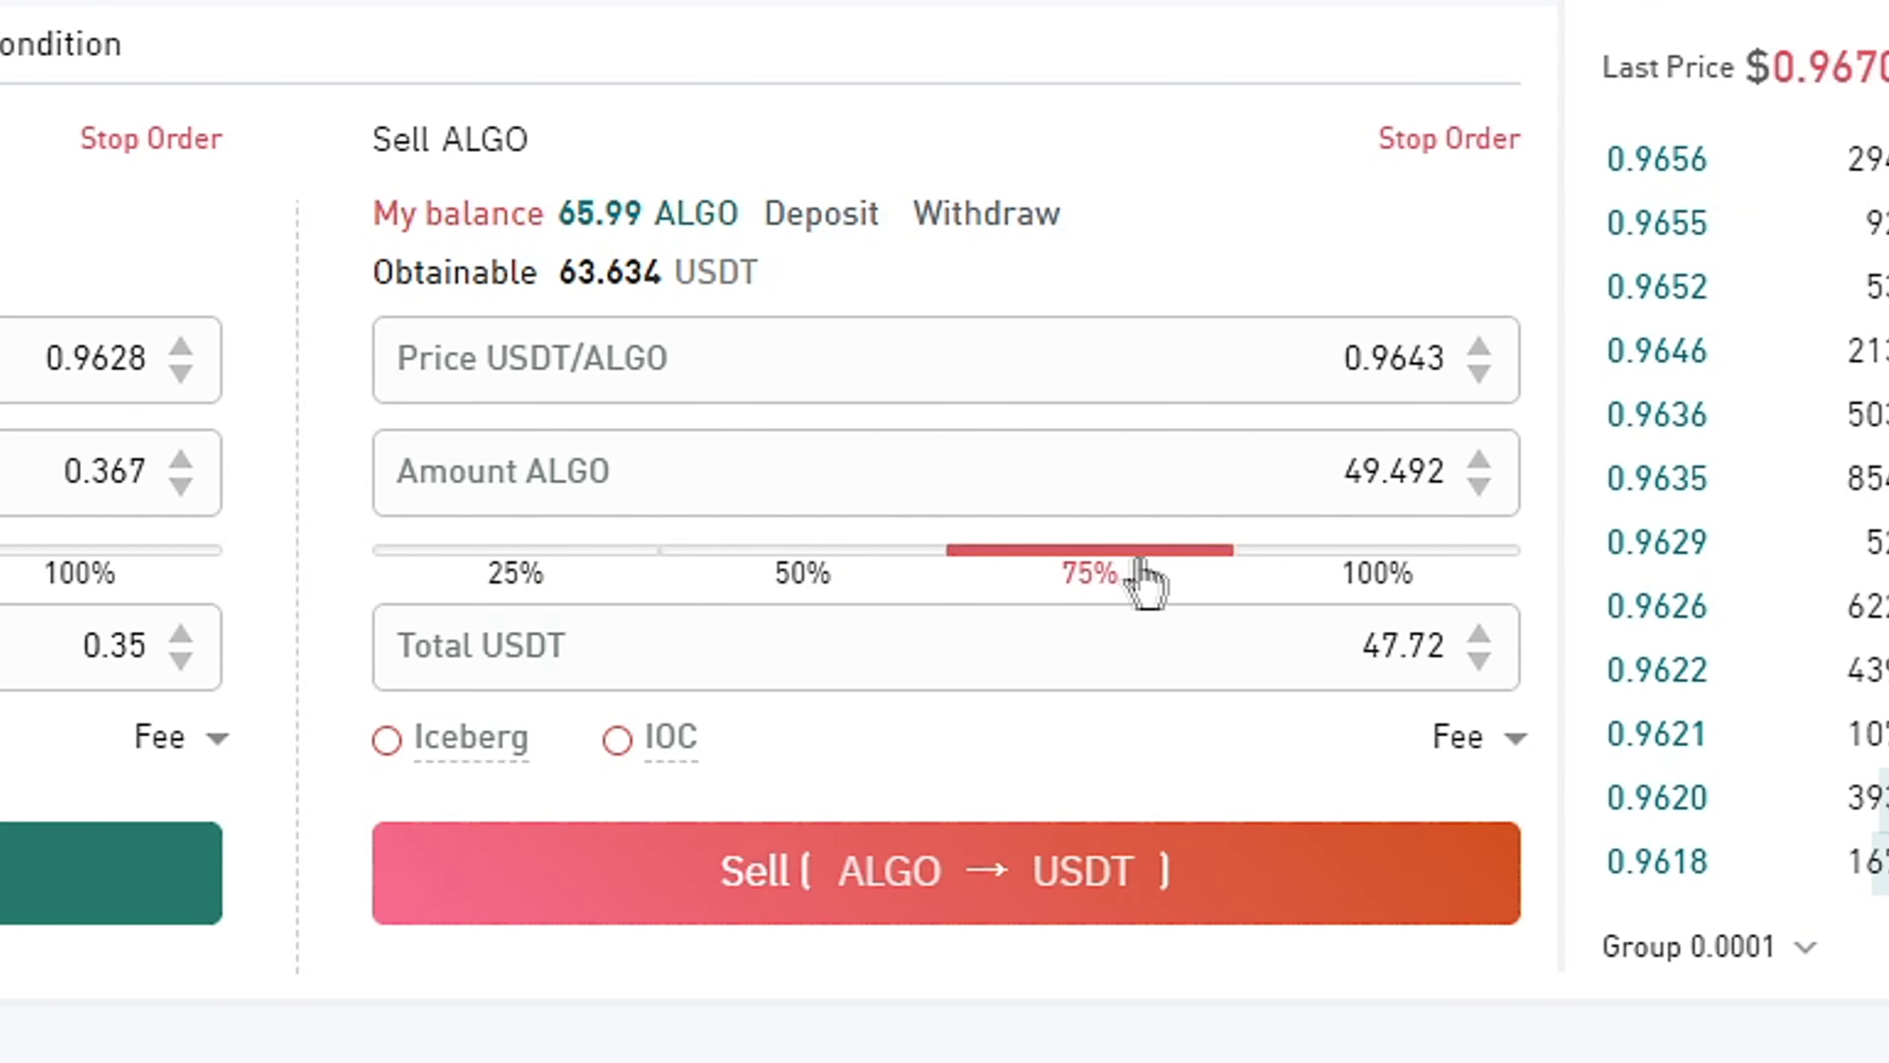
{"action": "left_click", "coordinate": [1302, 571]}
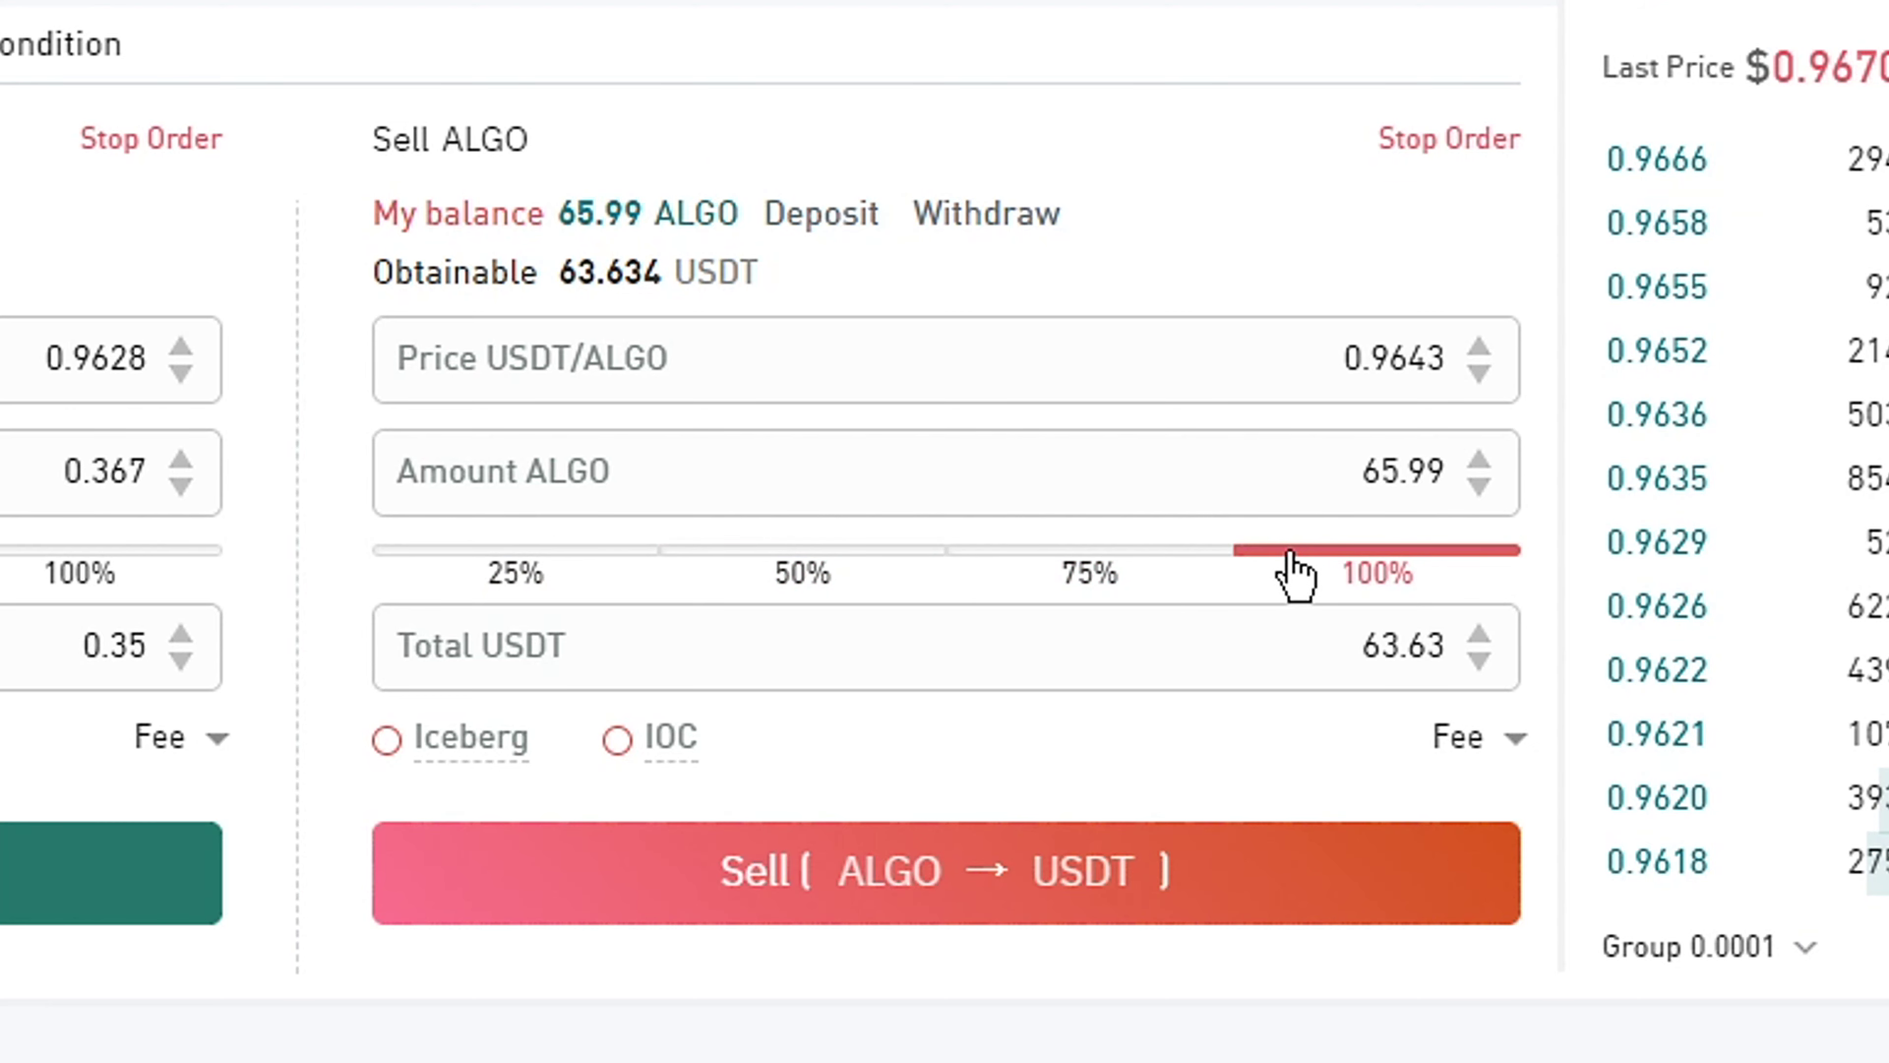
{"action": "left_click", "coordinate": [1379, 353]}
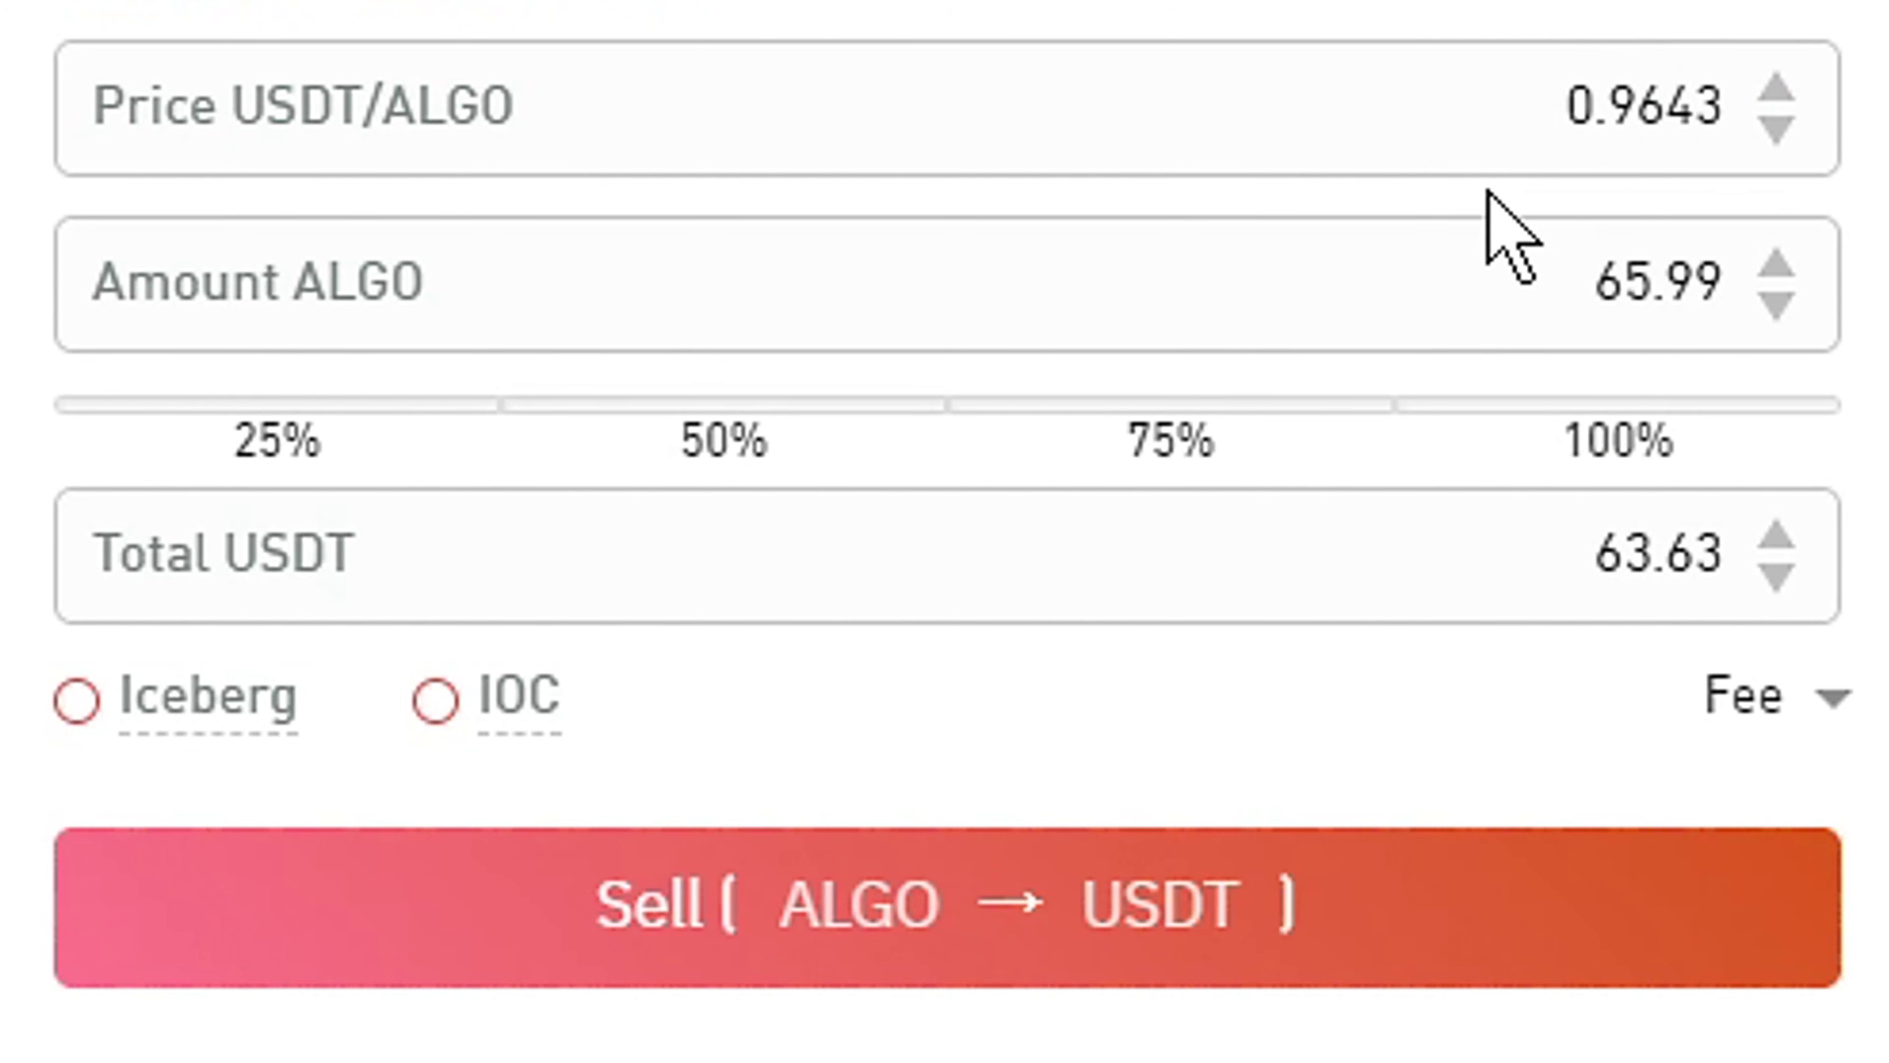
- Set the sell amount to 10 ALGO and confirm the sell order
{"action": "triple_click", "coordinate": [1029, 317]}
{"action": "type", "text": "10"}
{"action": "left_click", "coordinate": [953, 949]}
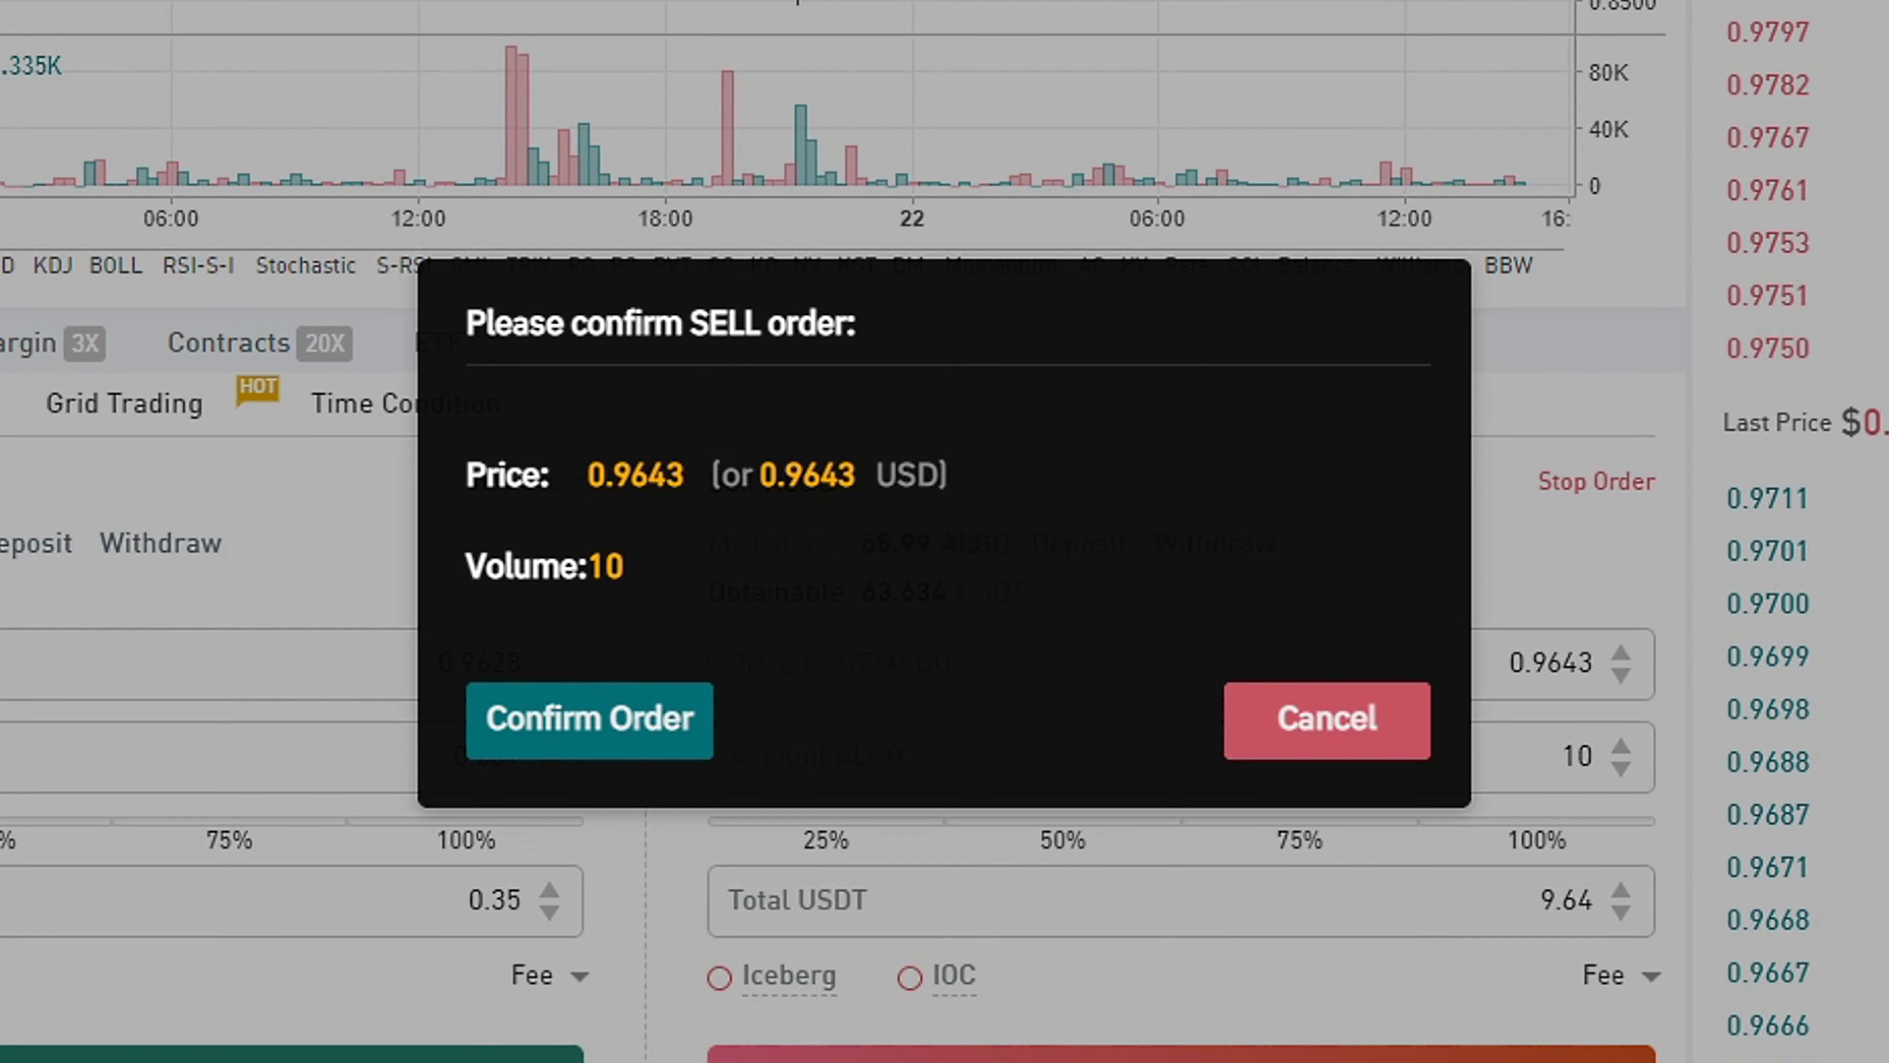
{"action": "left_click_drag", "start_coordinate": [468, 326], "coordinate": [831, 324]}
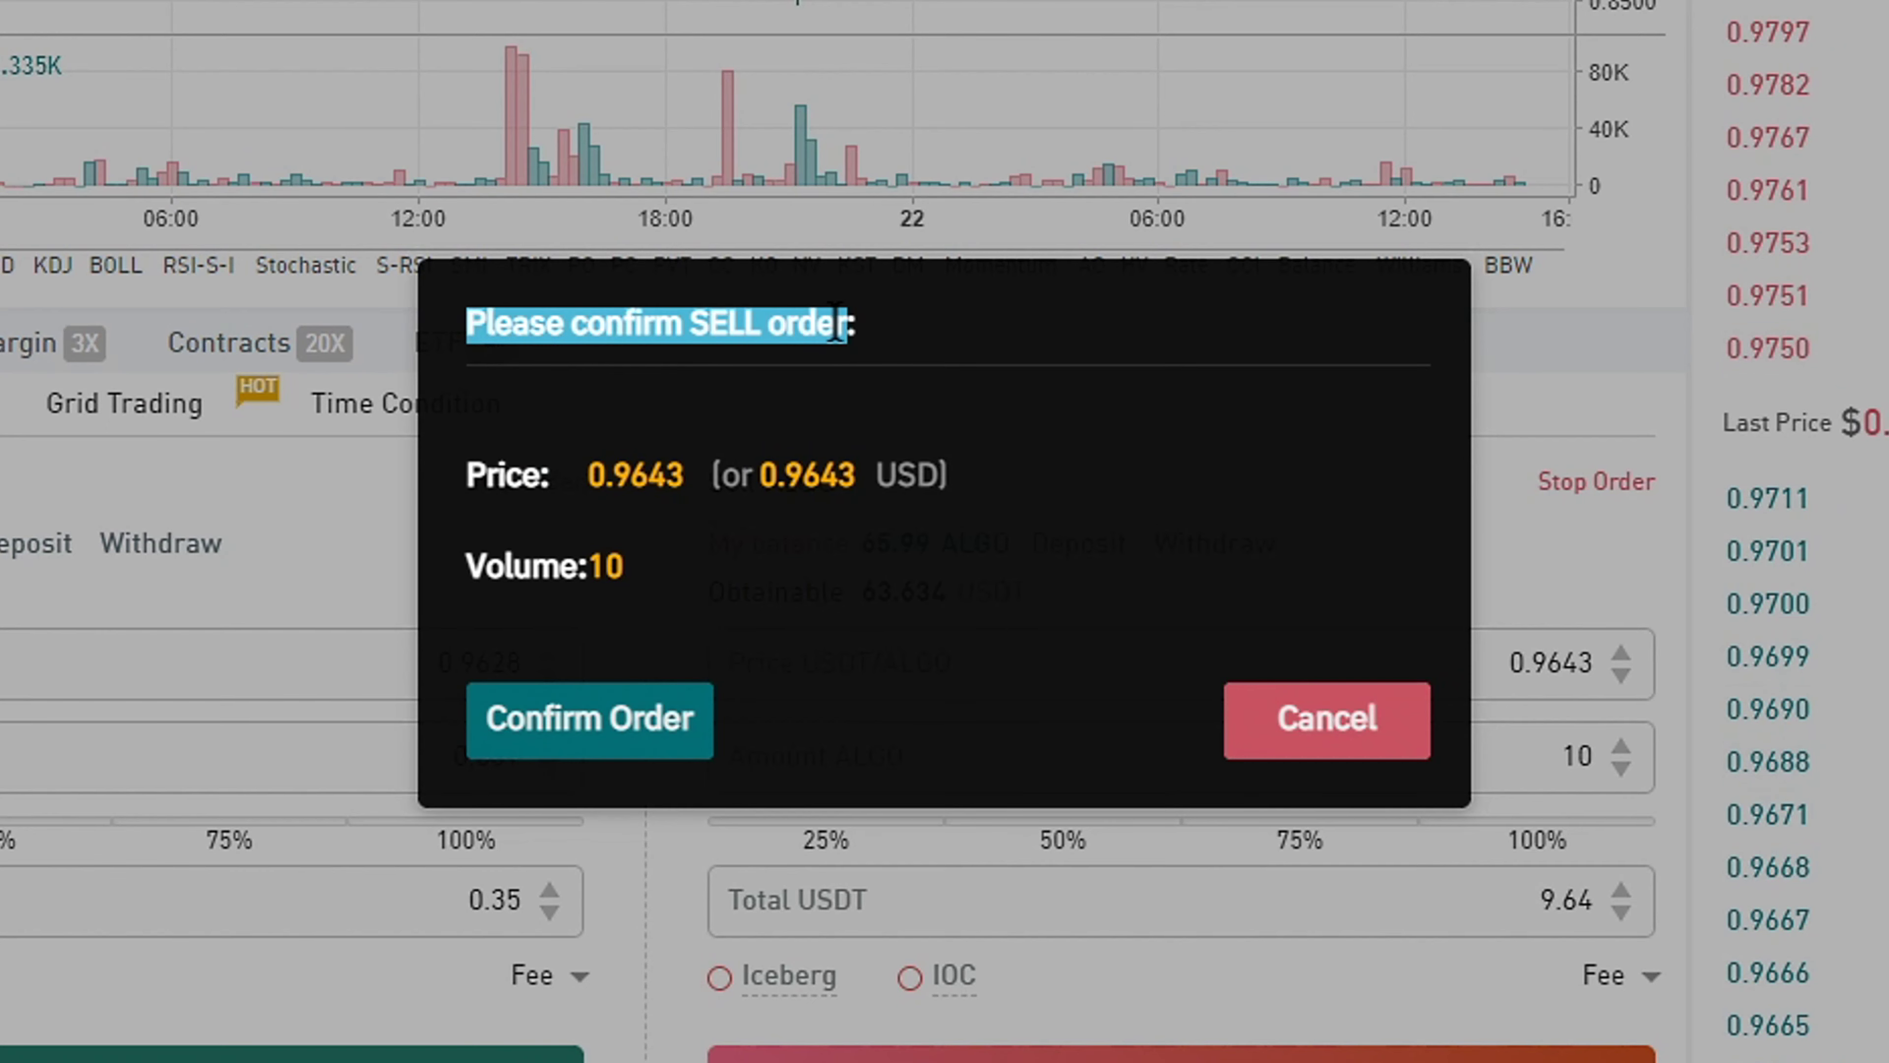
{"action": "left_click", "coordinate": [848, 321]}
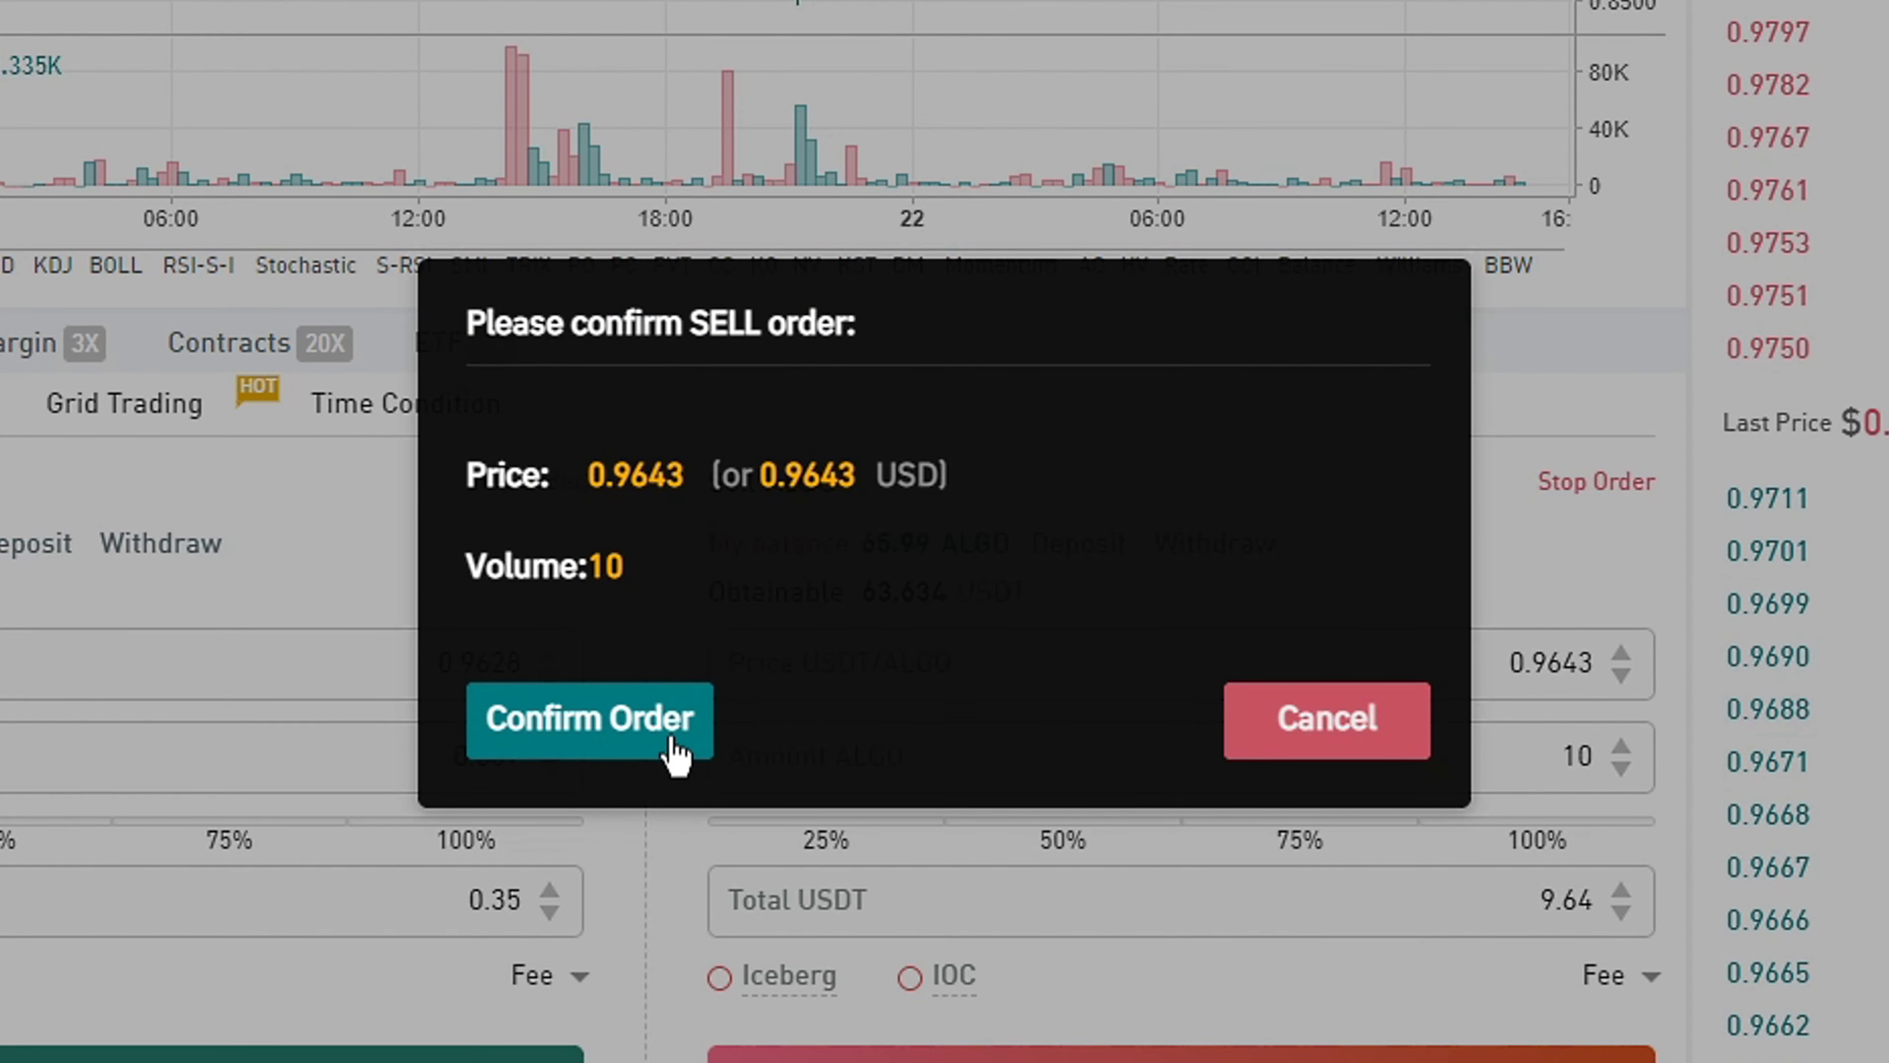
{"action": "left_click", "coordinate": [638, 748]}
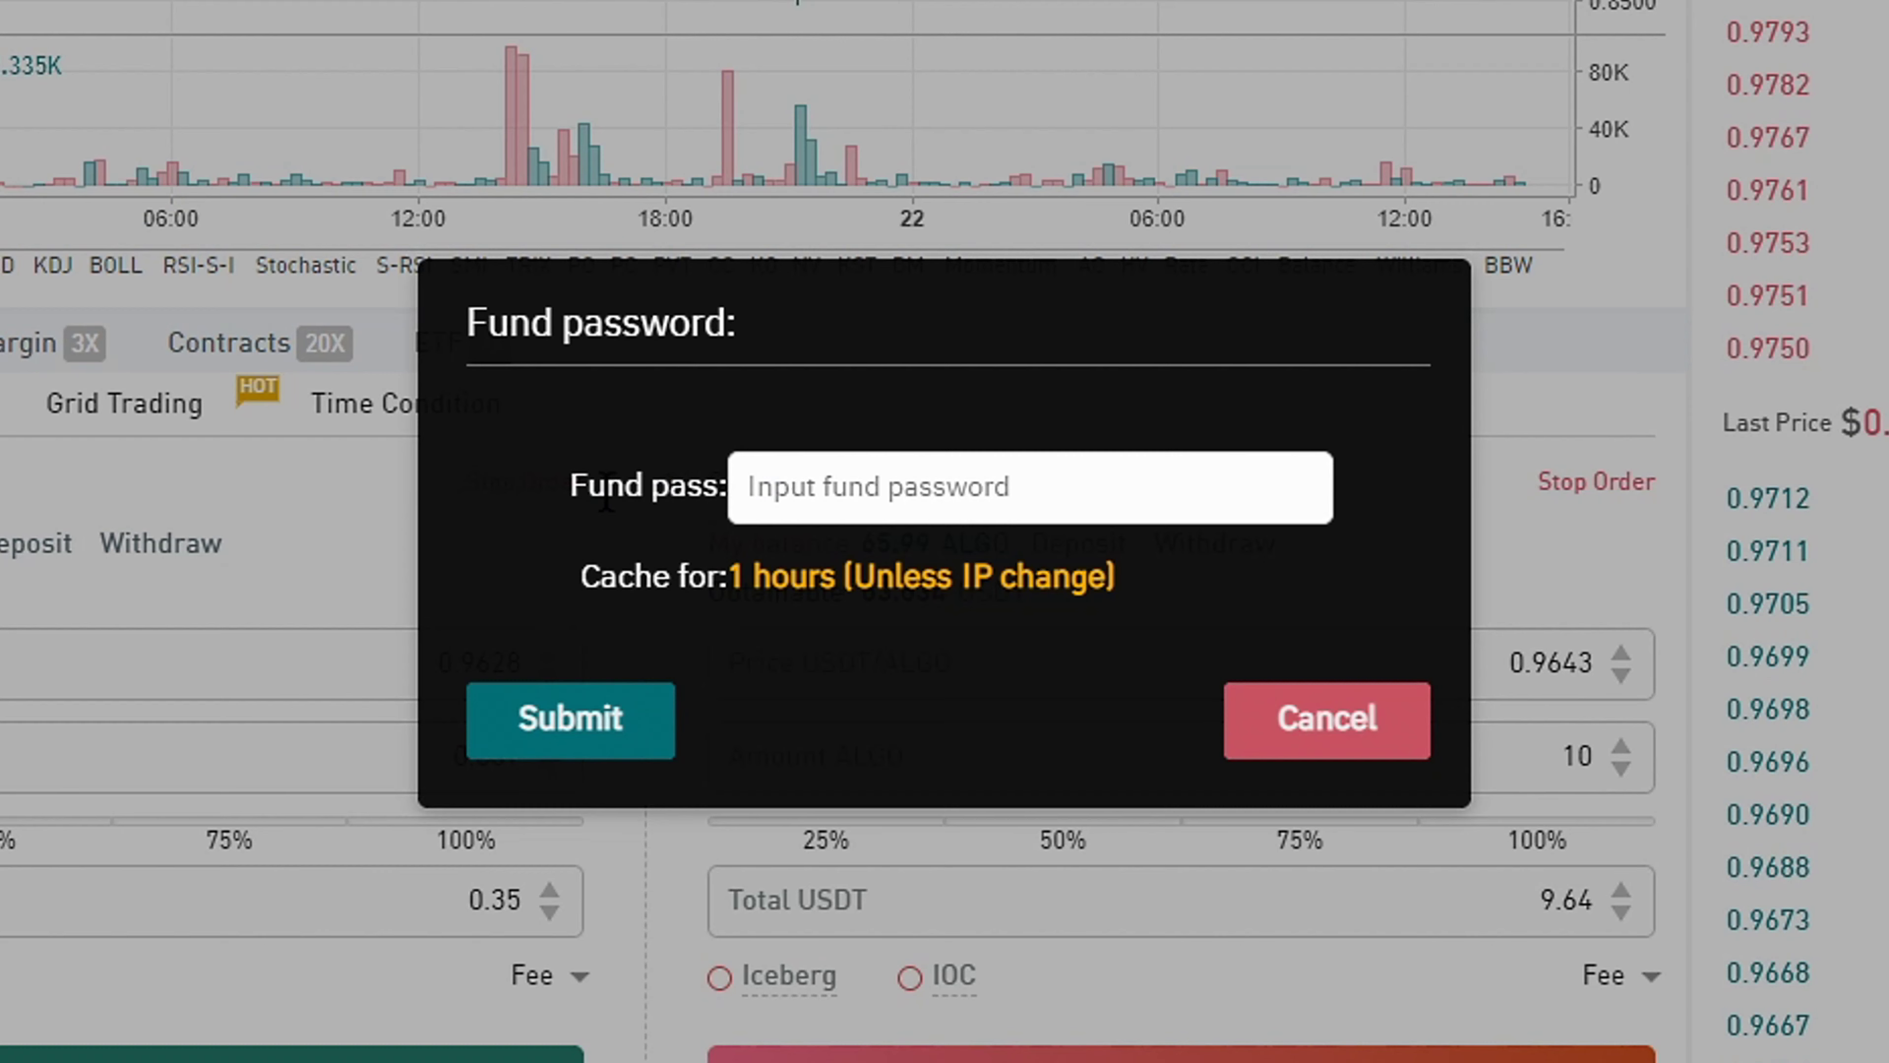
- Paste the fund password and submit it to place the ALGO sell order
{"action": "left_click_drag", "start_coordinate": [588, 485], "coordinate": [754, 488]}
{"action": "left_click", "coordinate": [753, 487]}
{"action": "key", "text": "ctrl+v"}
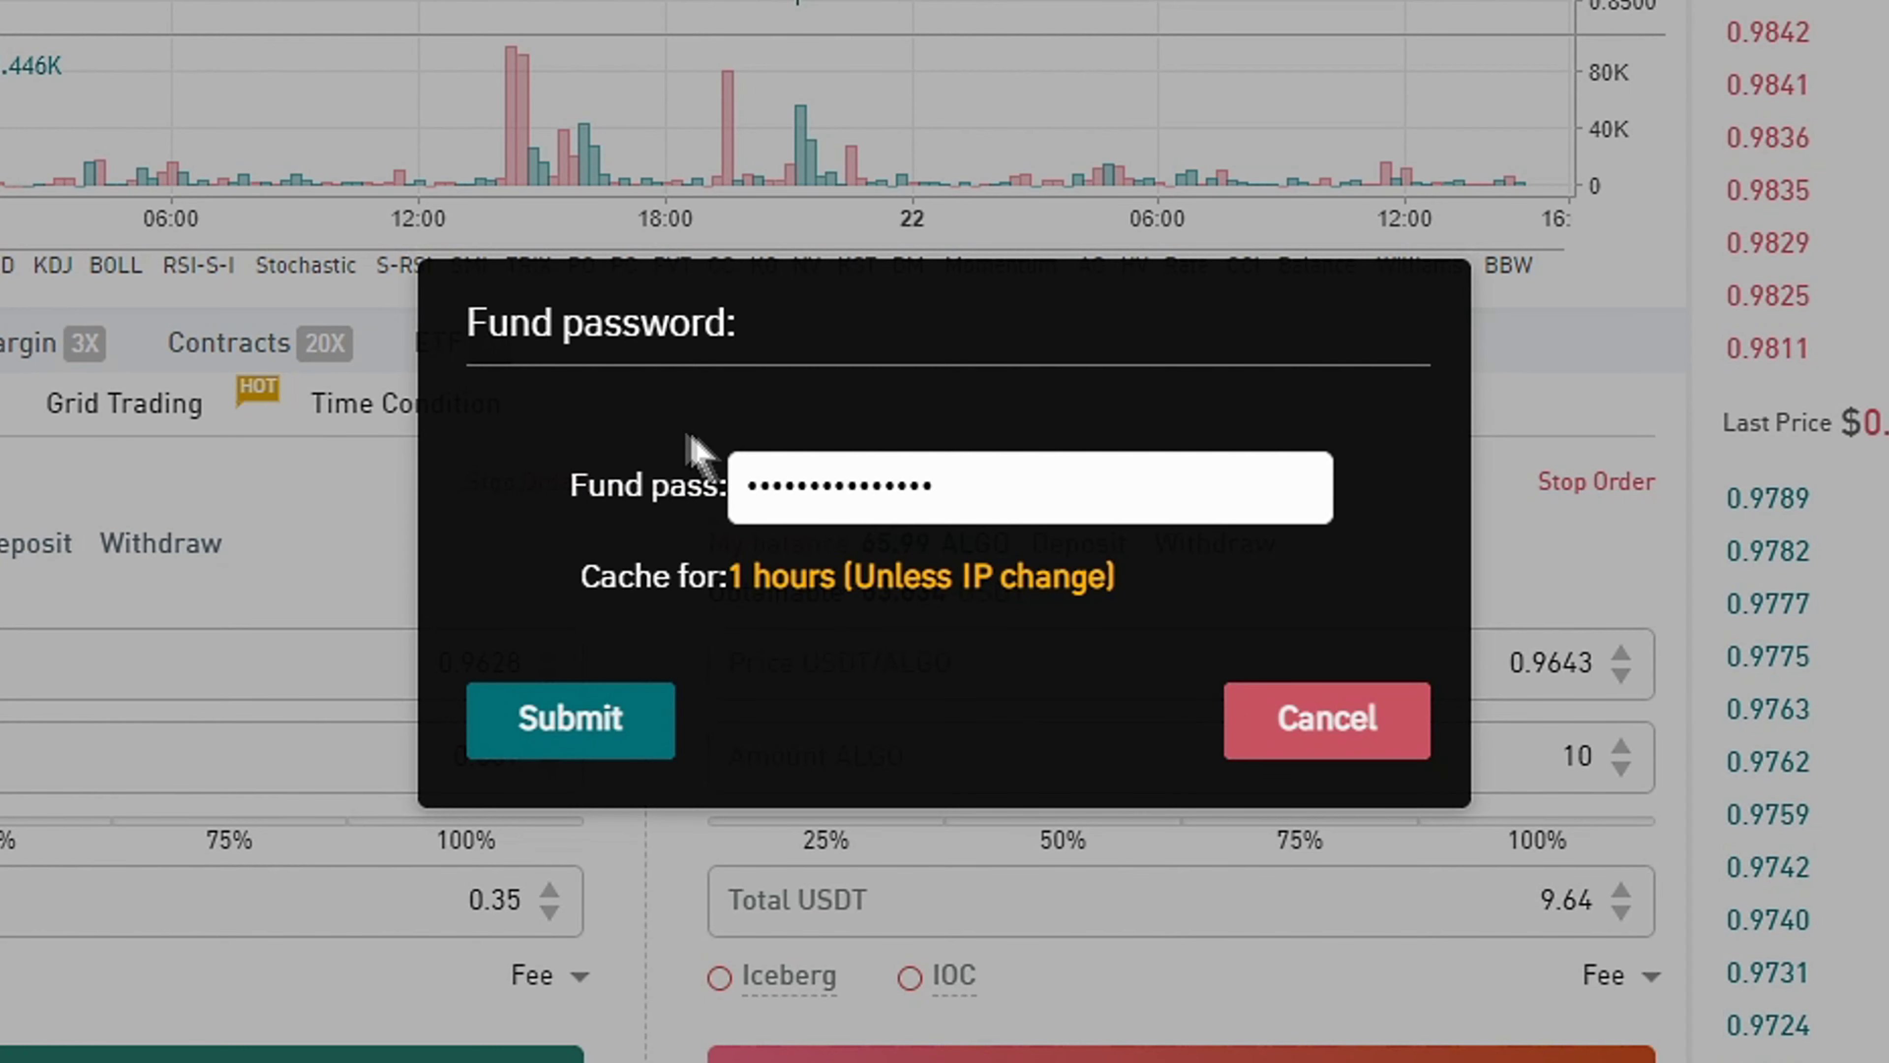
{"action": "left_click", "coordinate": [595, 733]}
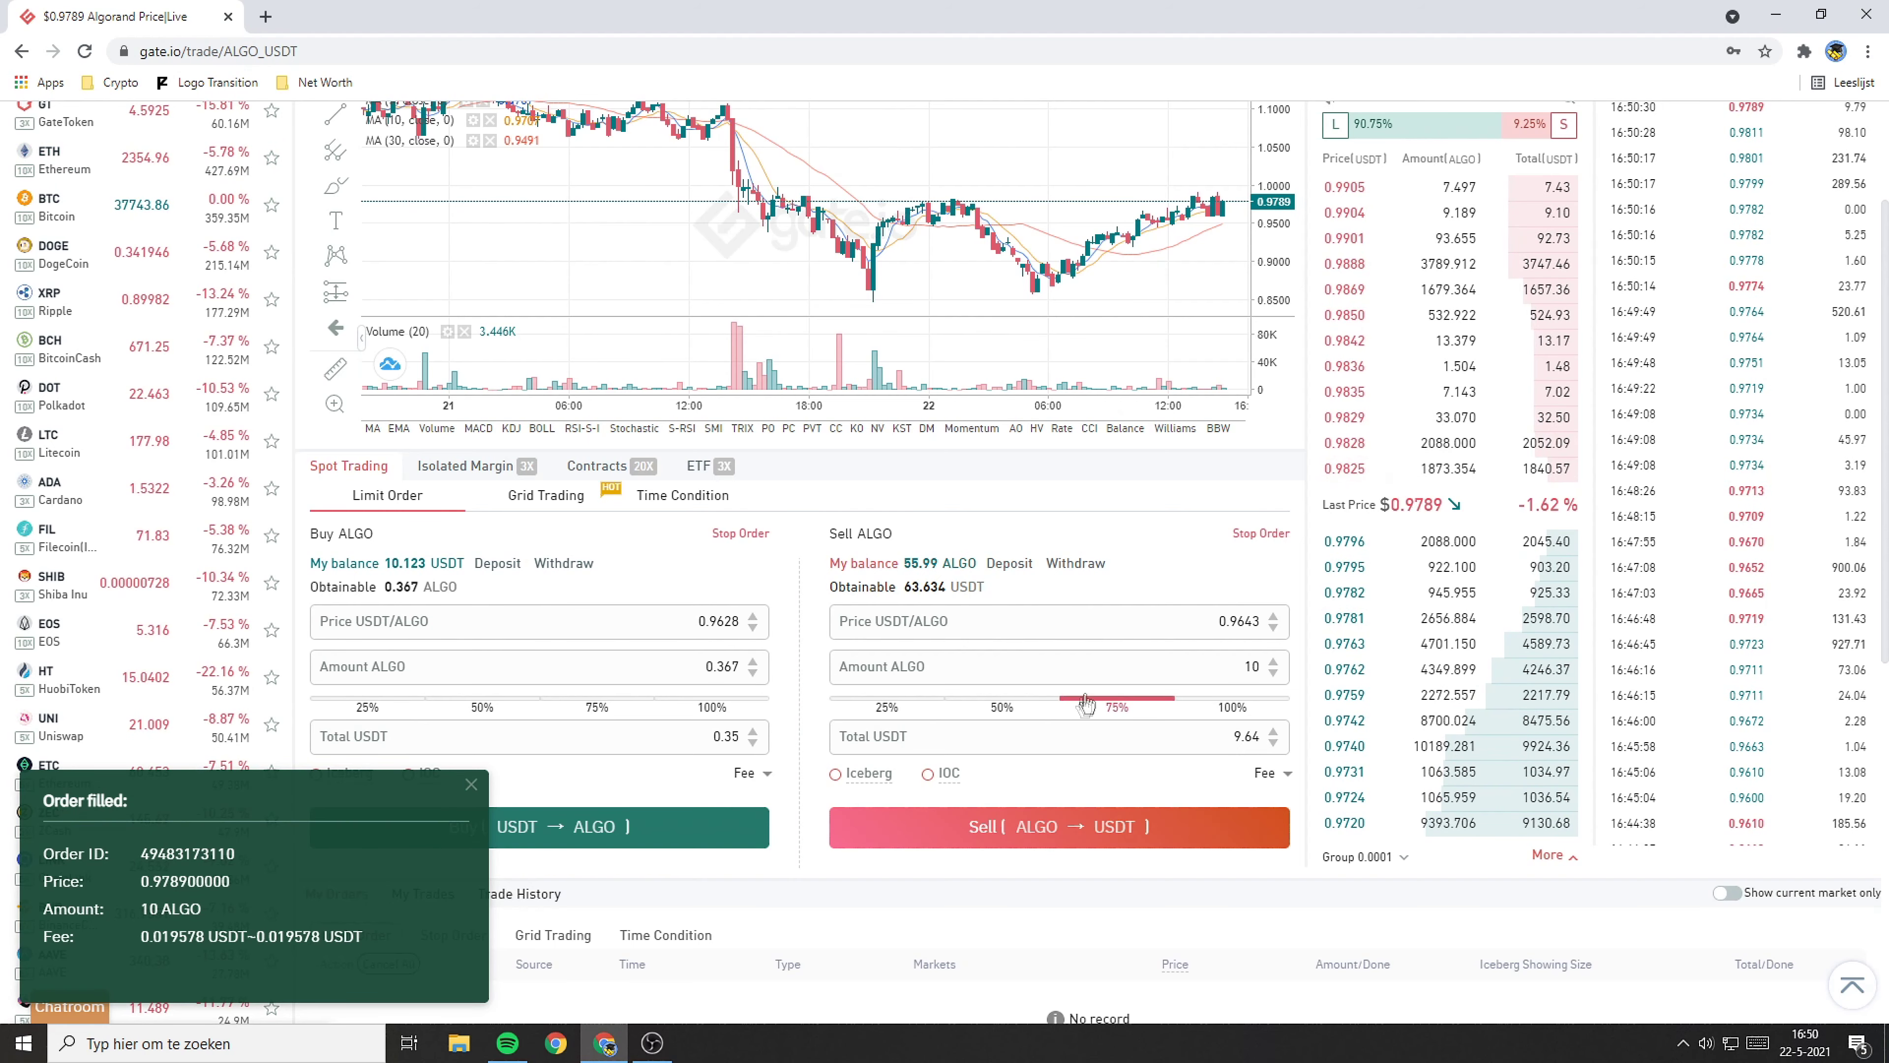
{"action": "scroll", "coordinate": [1144, 826], "scroll_direction": "up", "scroll_amount": 3}
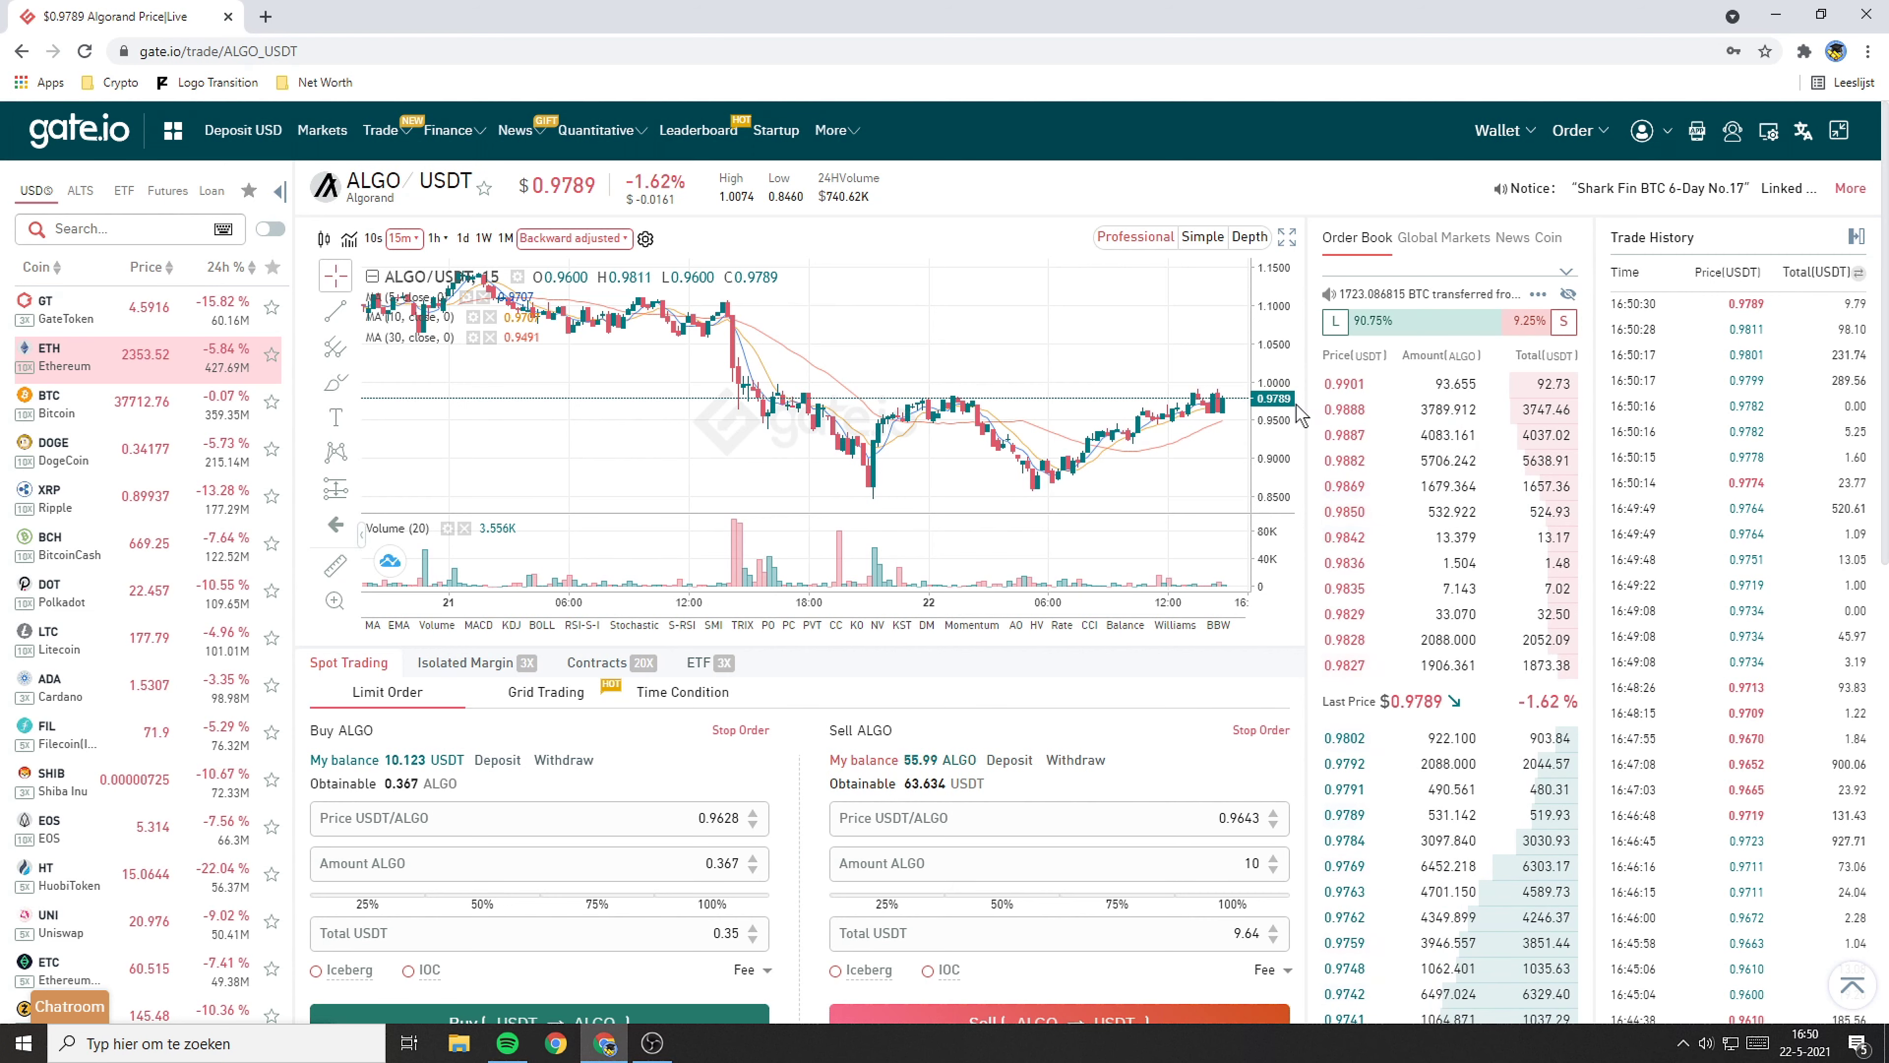
{"action": "scroll", "coordinate": [1291, 435], "scroll_direction": "up", "scroll_amount": 1}
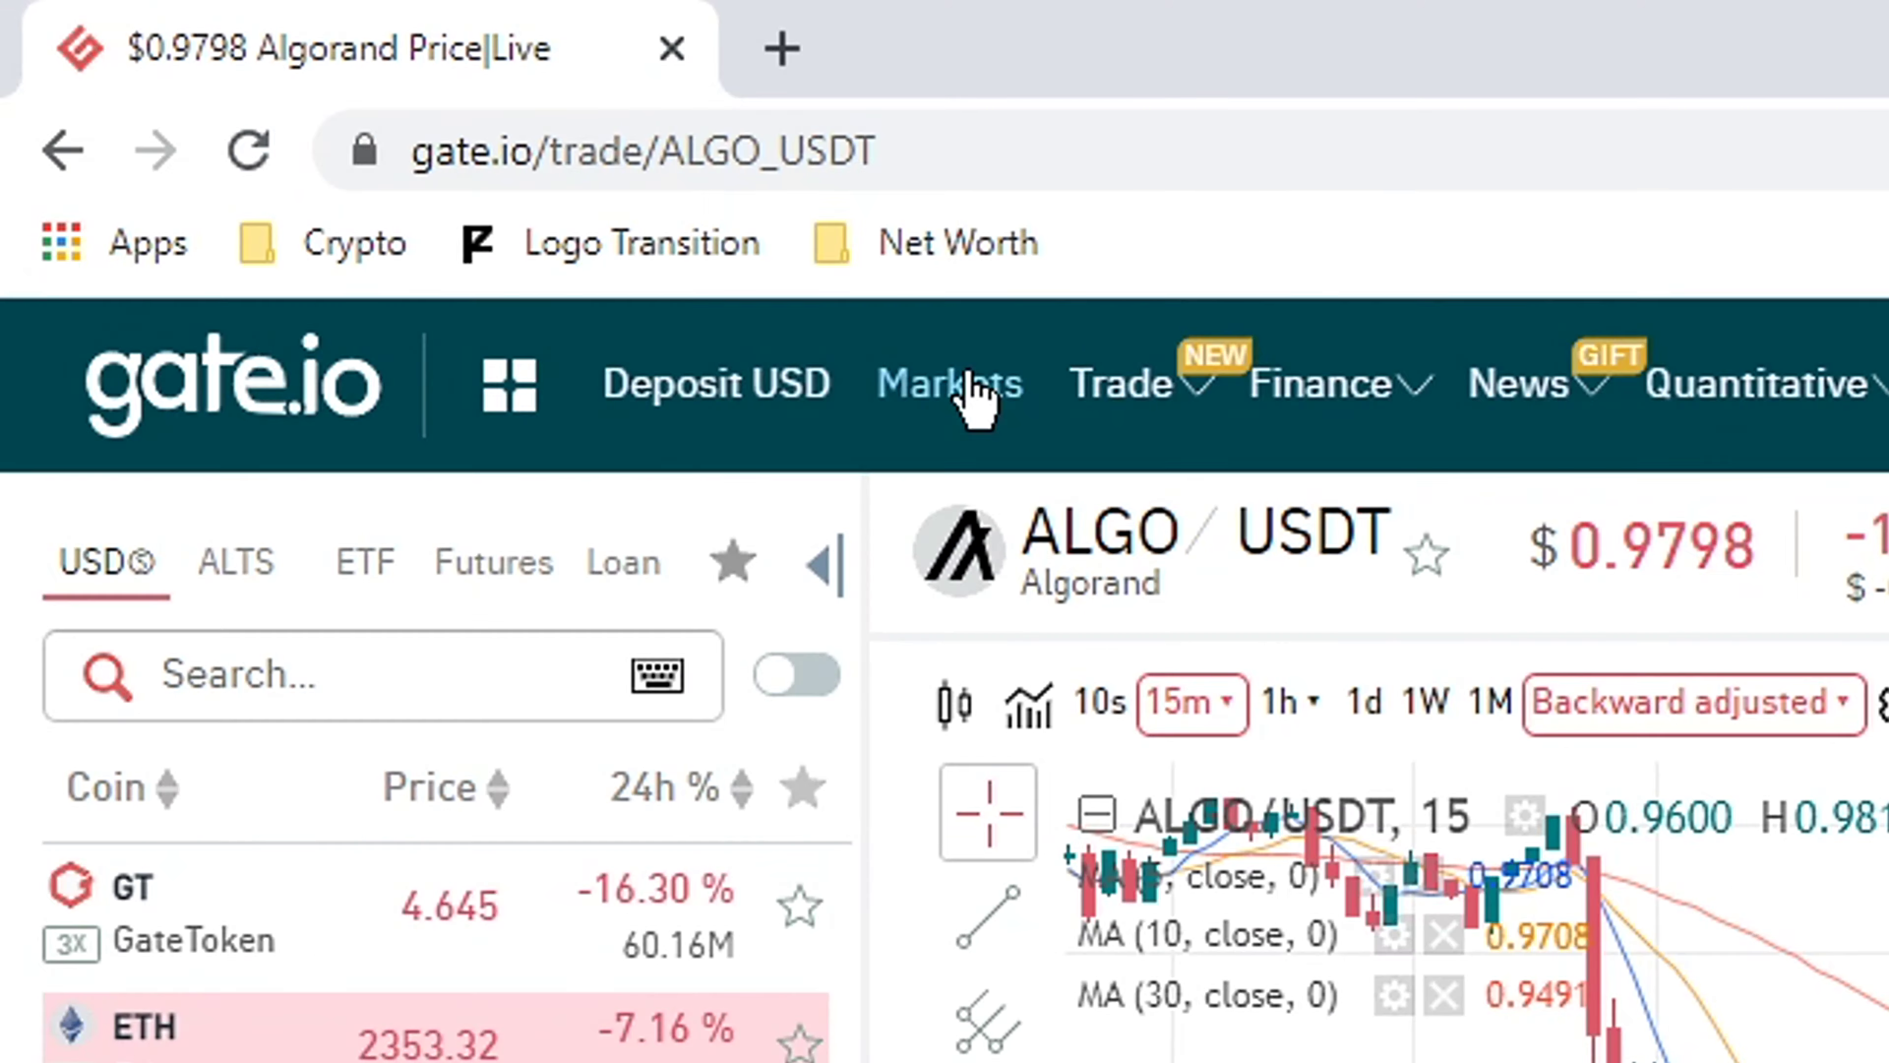
- Search Gate.io markets for ECOMI and open the OMI_USDT trading page
{"action": "left_click", "coordinate": [262, 91]}
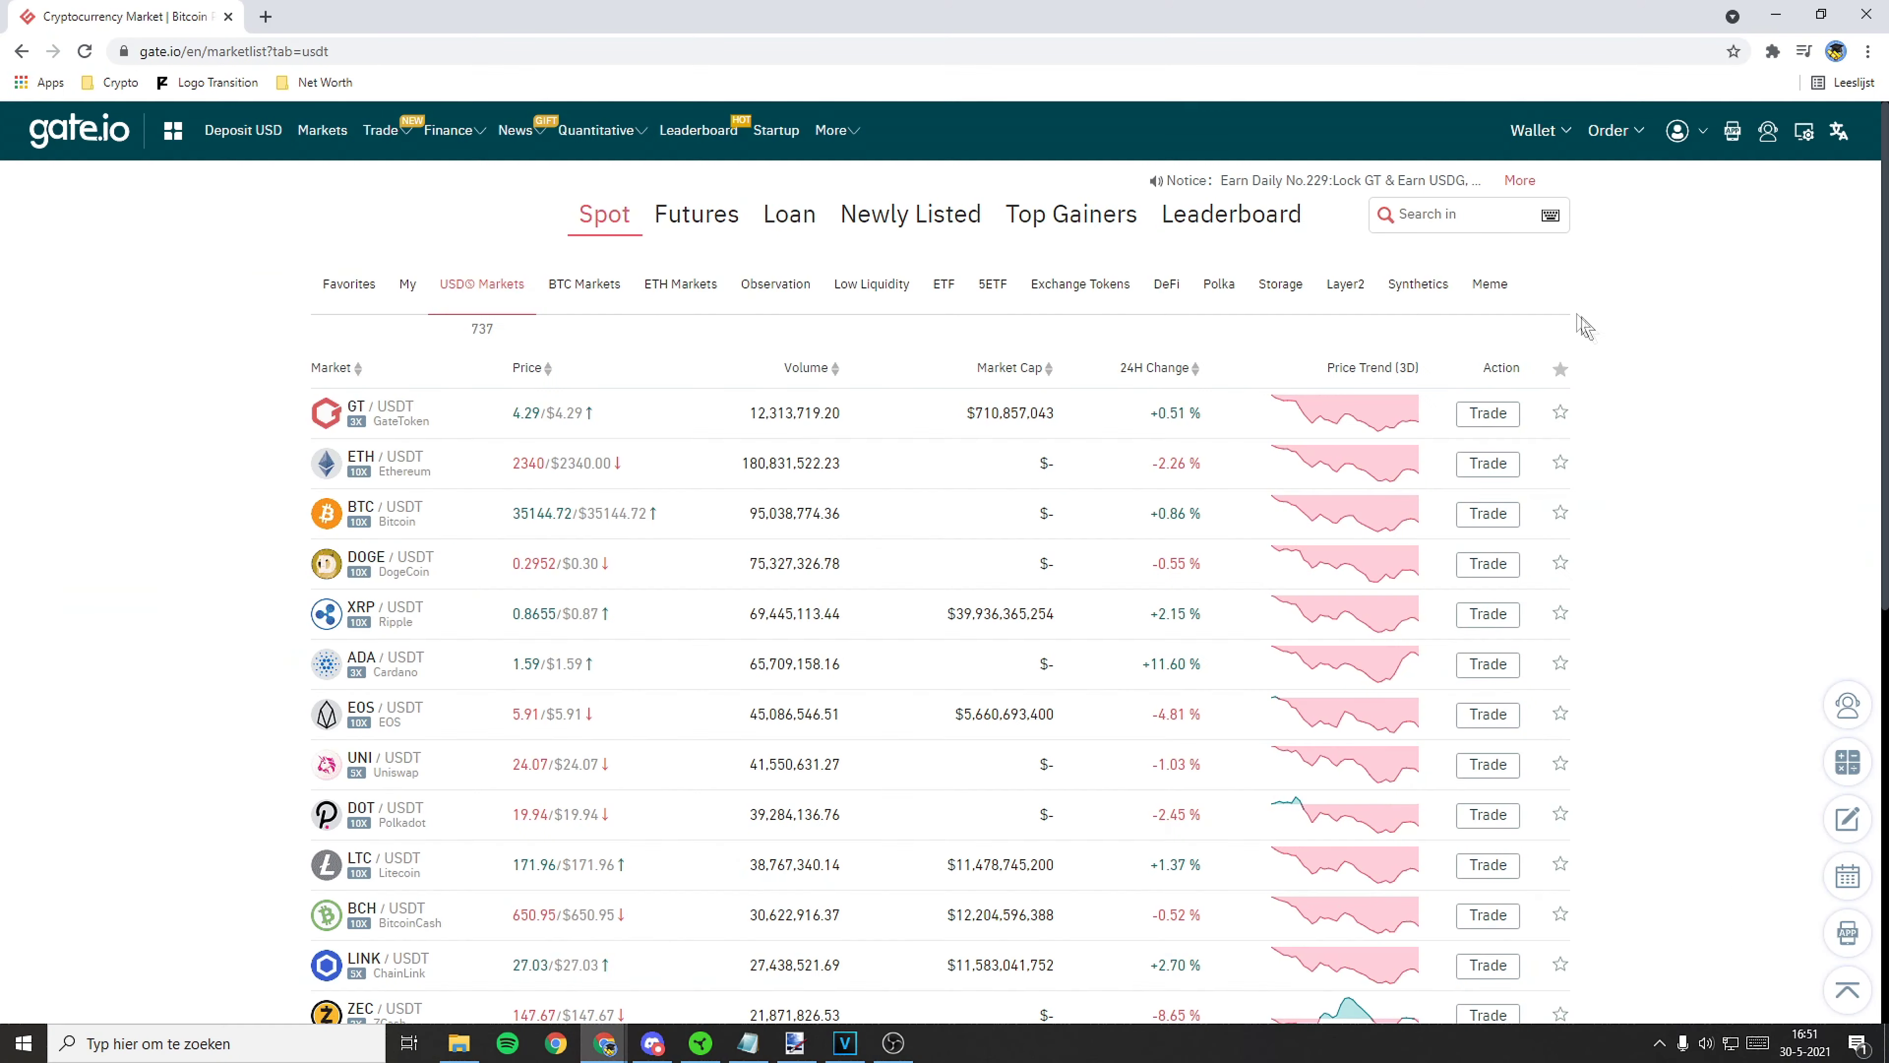
{"action": "left_click", "coordinate": [1439, 209]}
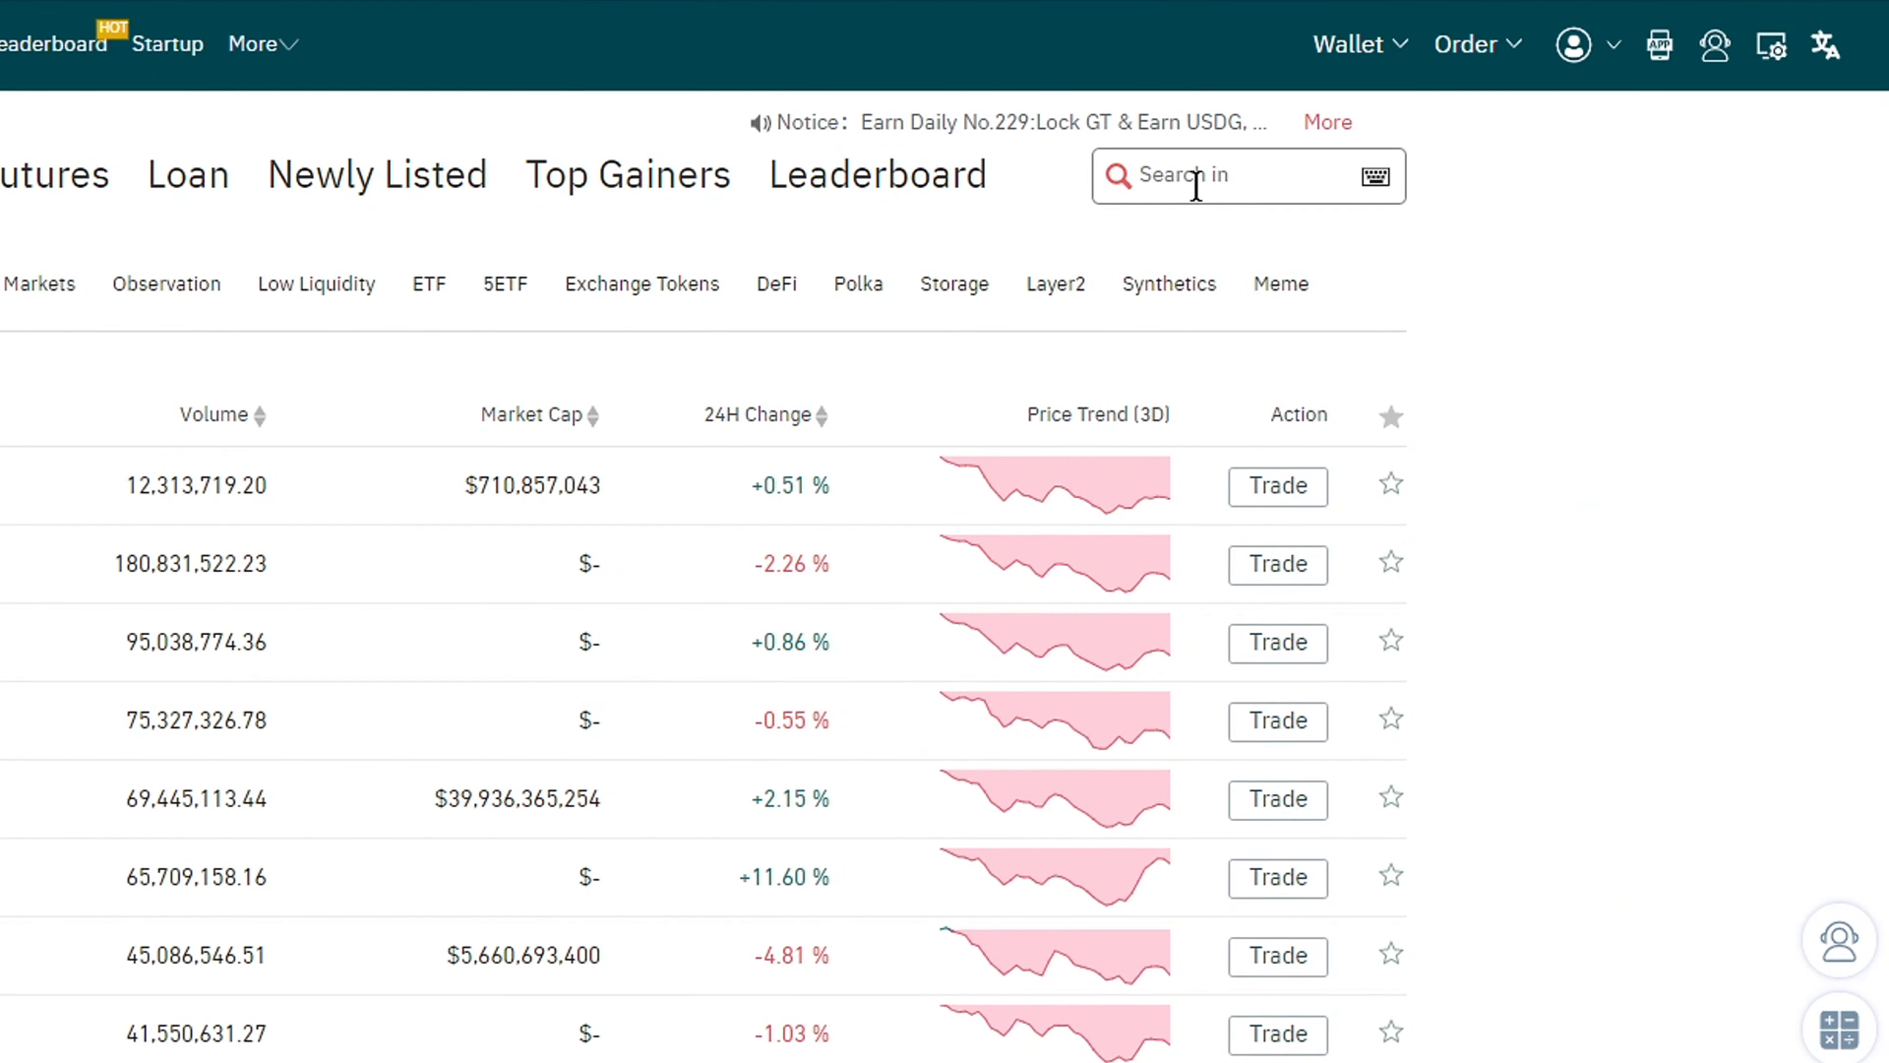
{"action": "type", "text": "ecomi"}
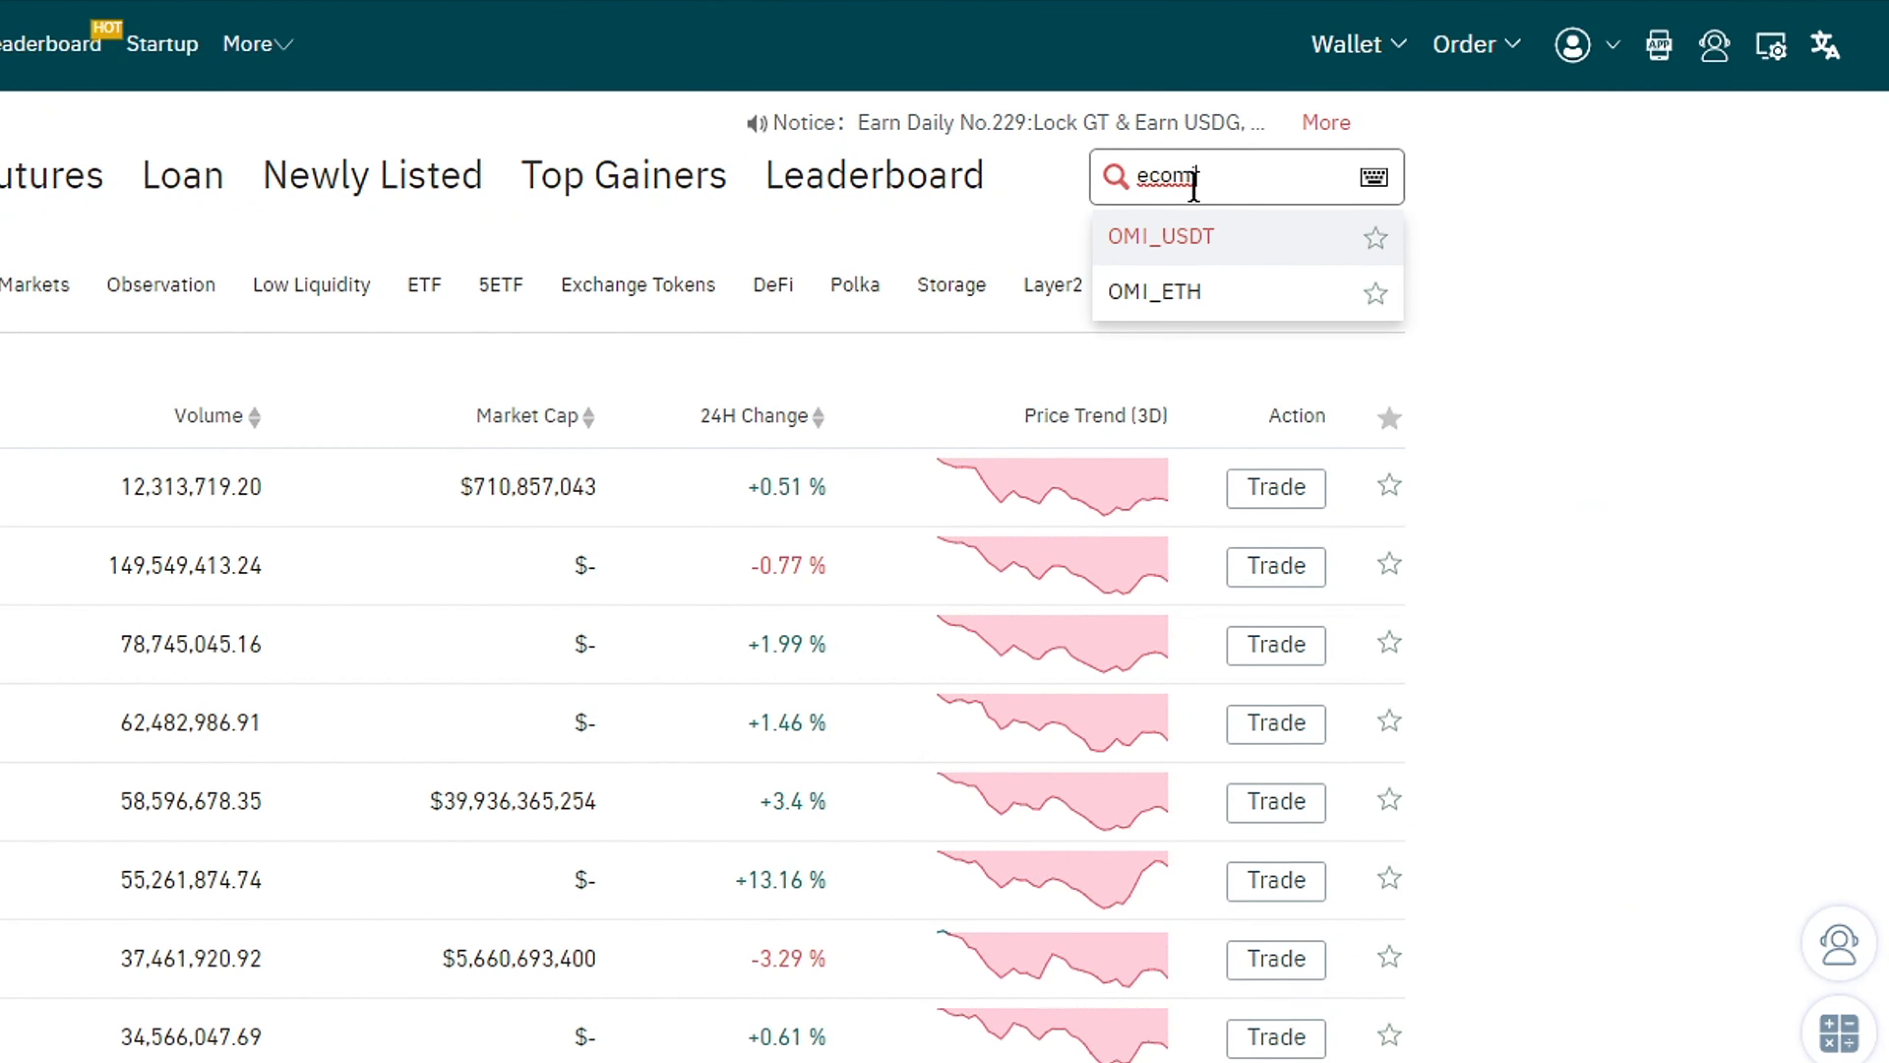
{"action": "type", "text": "omi"}
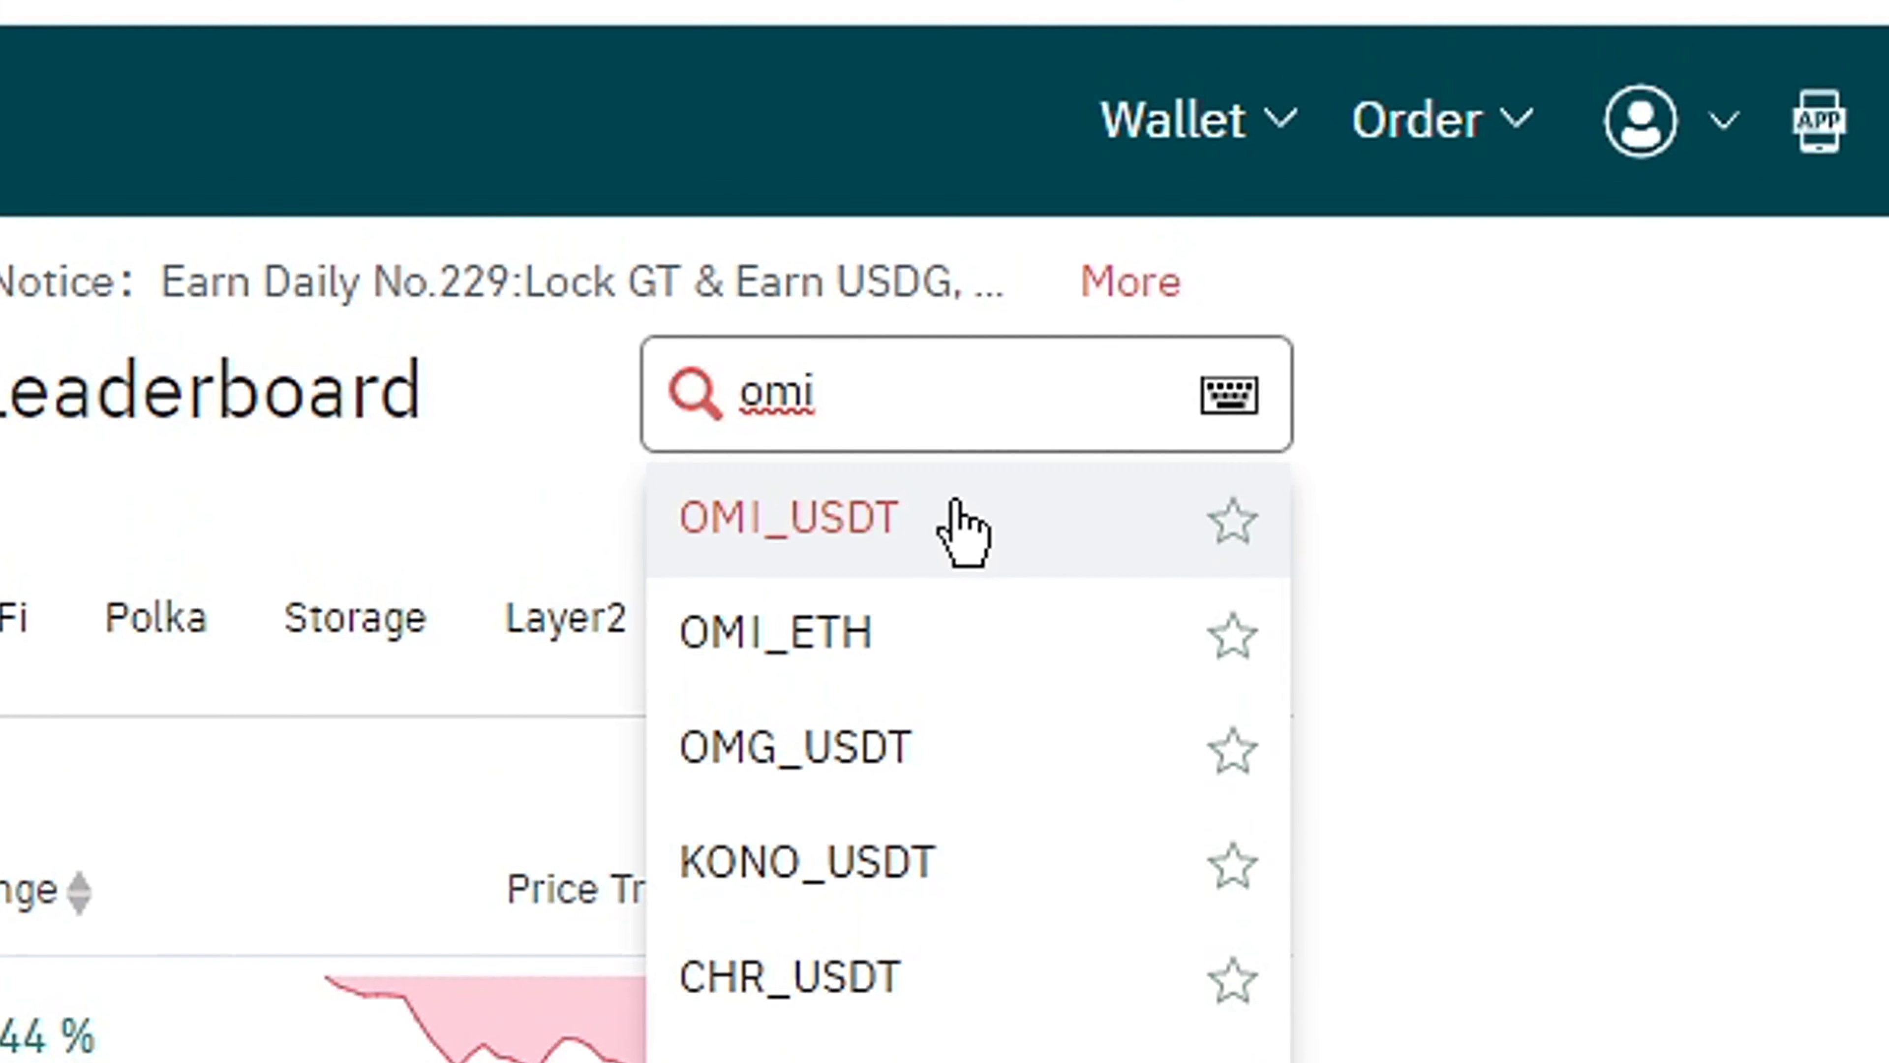
{"action": "left_click", "coordinate": [962, 533]}
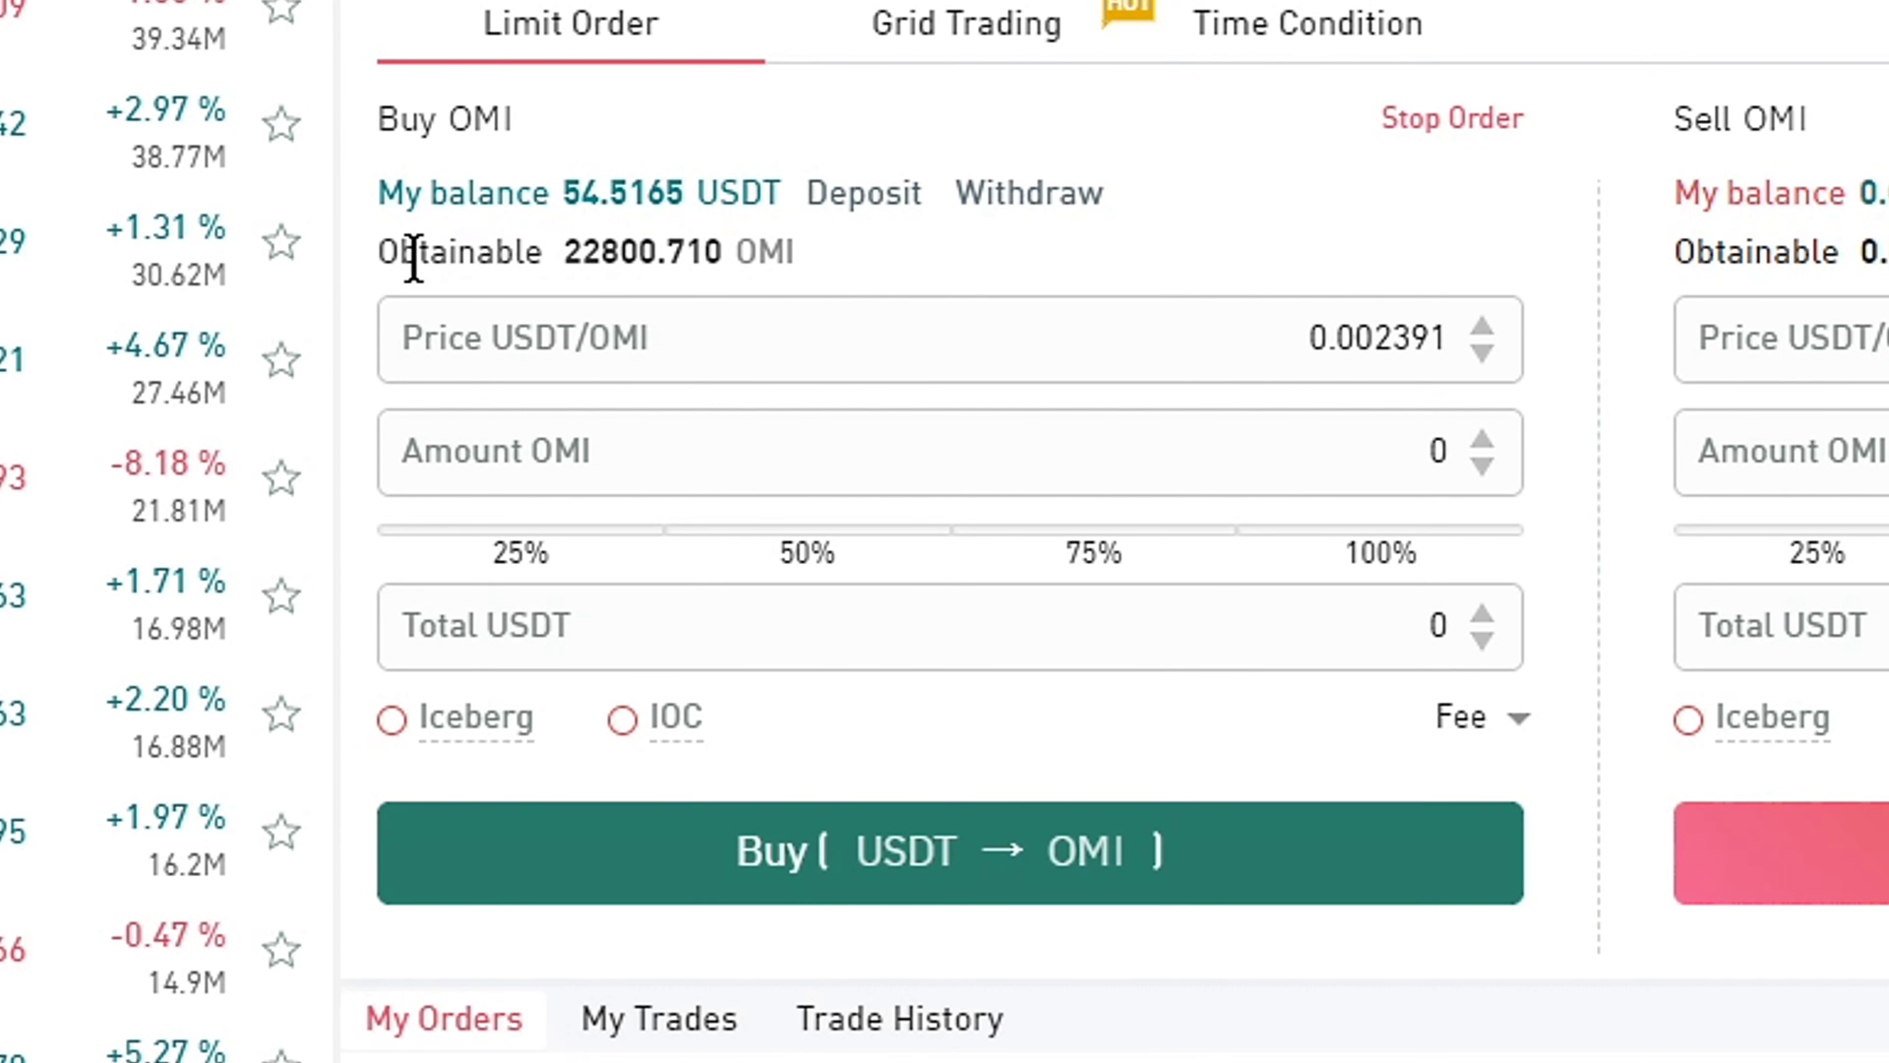
- Set the OMI buy price to 0.00233 USDT and enter 500 as the amount
{"action": "left_click_drag", "start_coordinate": [382, 257], "coordinate": [835, 278]}
{"action": "left_click", "coordinate": [825, 253]}
{"action": "left_click_drag", "start_coordinate": [768, 198], "coordinate": [748, 253]}
{"action": "left_click", "coordinate": [738, 251]}
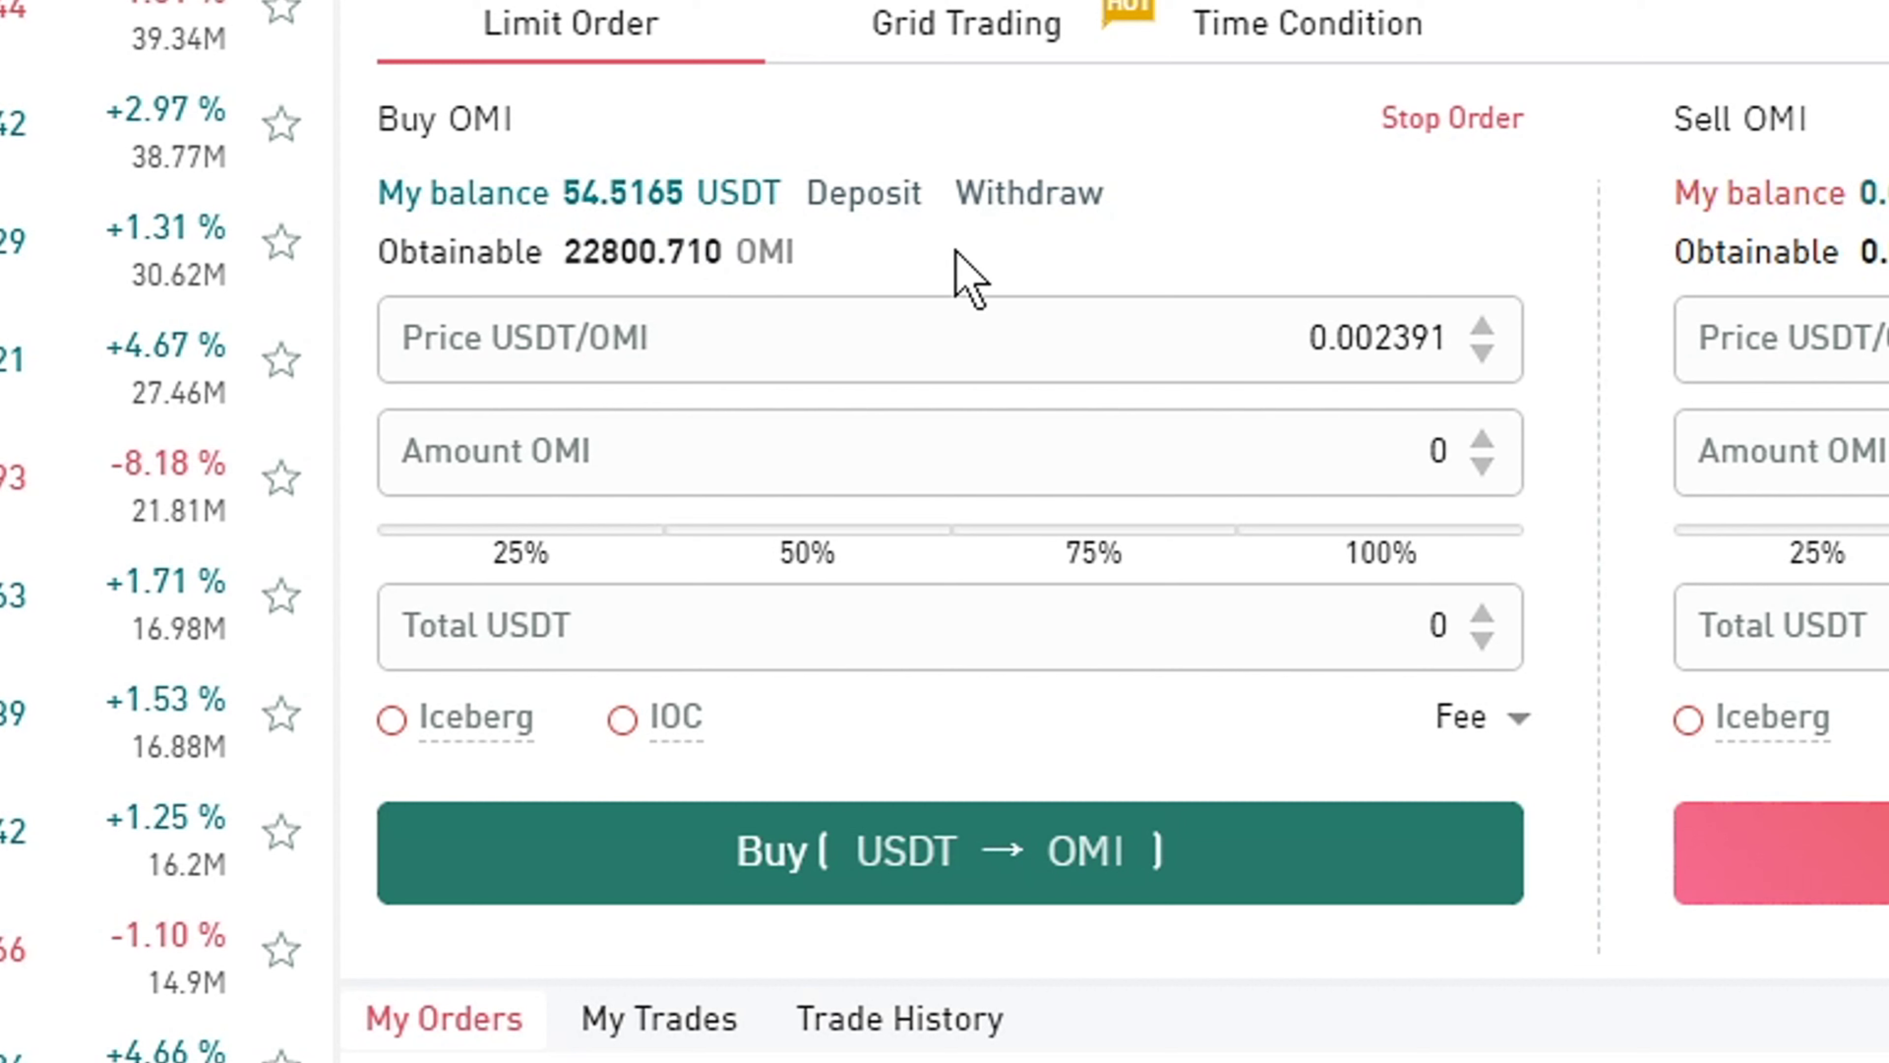
{"action": "left_click_drag", "start_coordinate": [1265, 328], "coordinate": [1475, 330]}
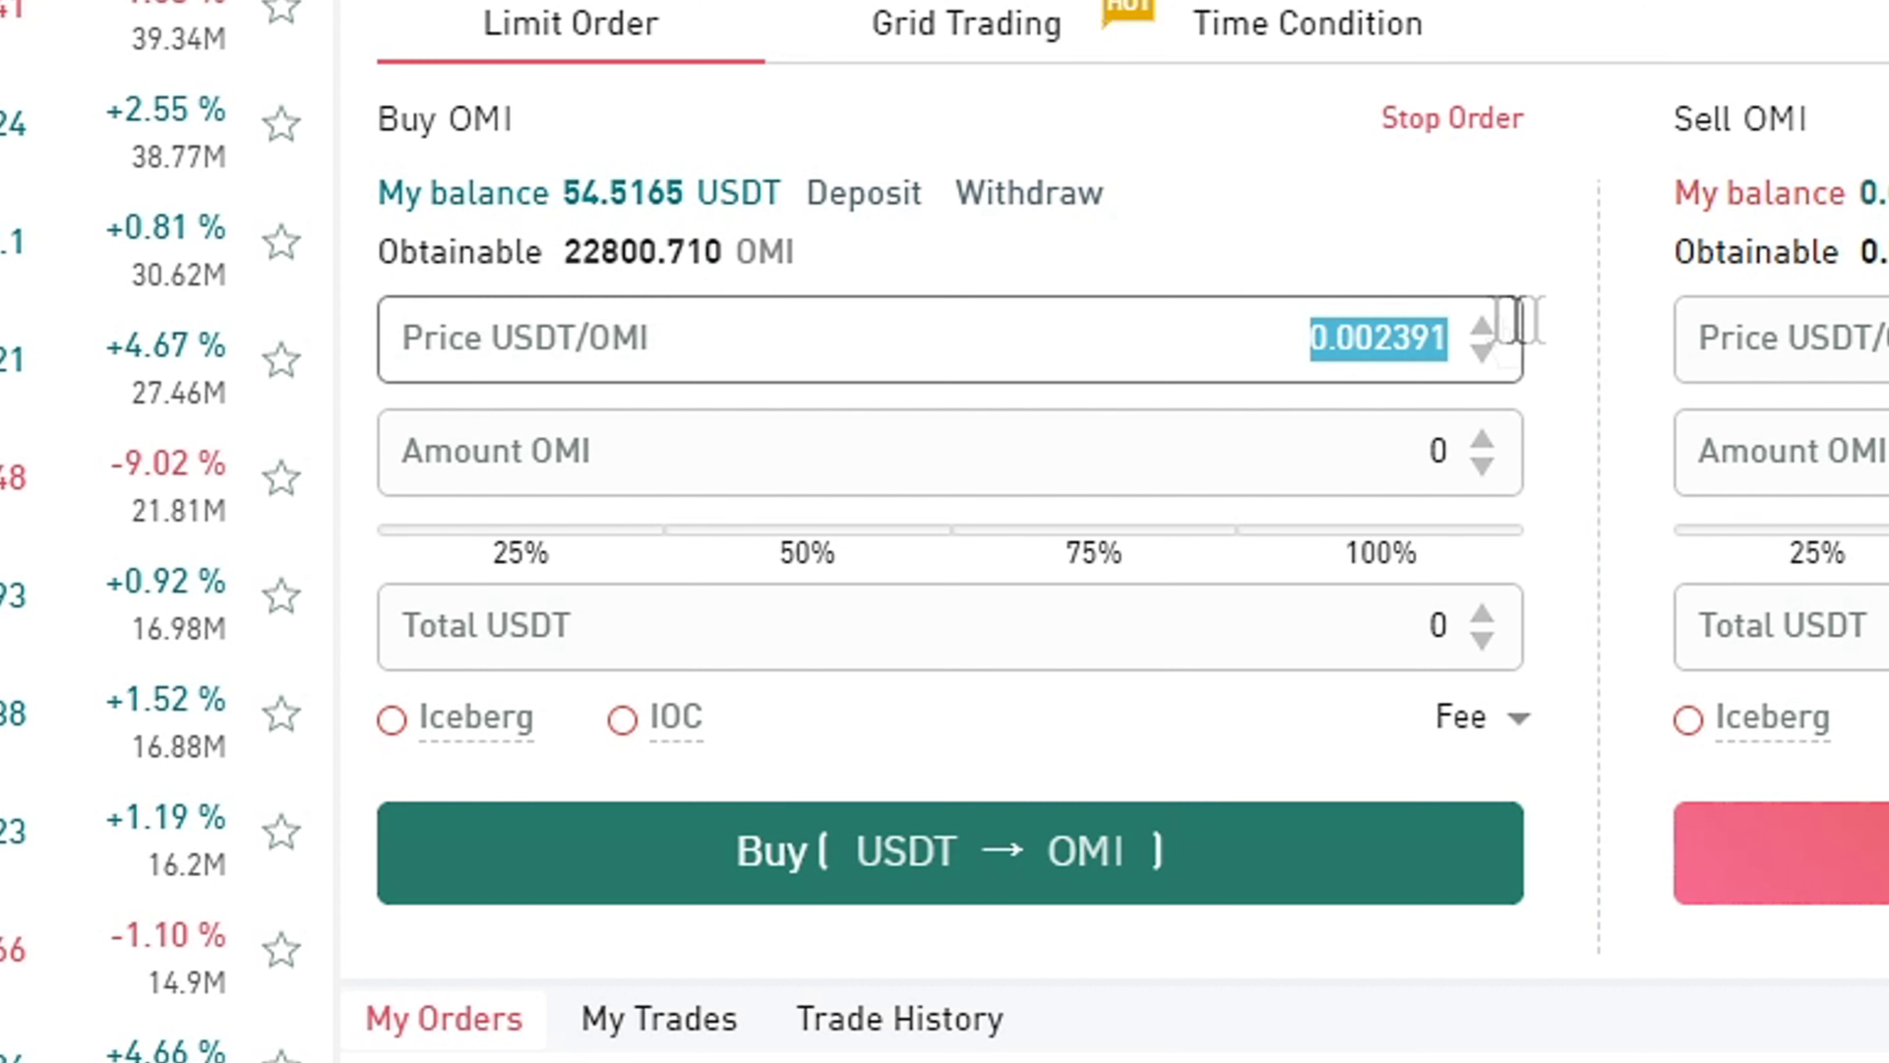
{"action": "key", "text": "Right"}
{"action": "key", "text": "BackSpace"}
{"action": "key", "text": "BackSpace"}
{"action": "type", "text": "3"}
{"action": "left_click", "coordinate": [1379, 439]}
{"action": "type", "text": "50"}
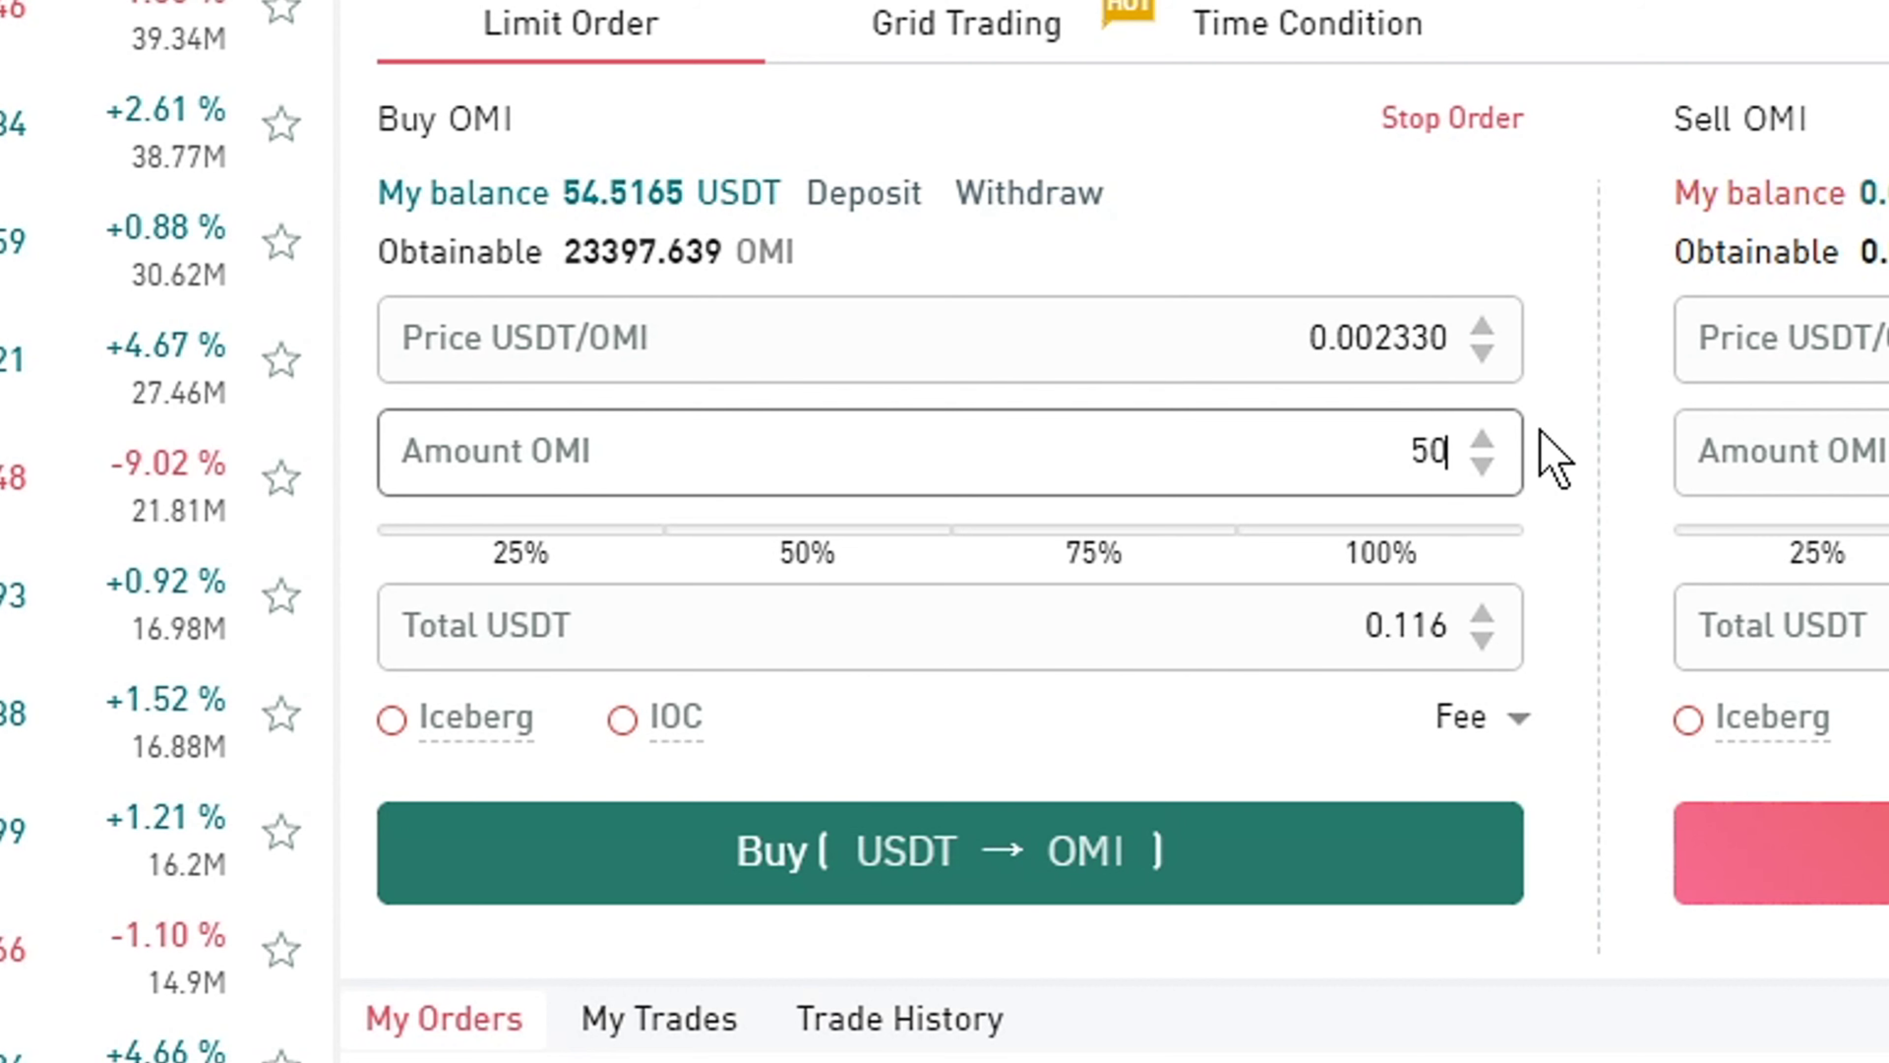
{"action": "type", "text": "00"}
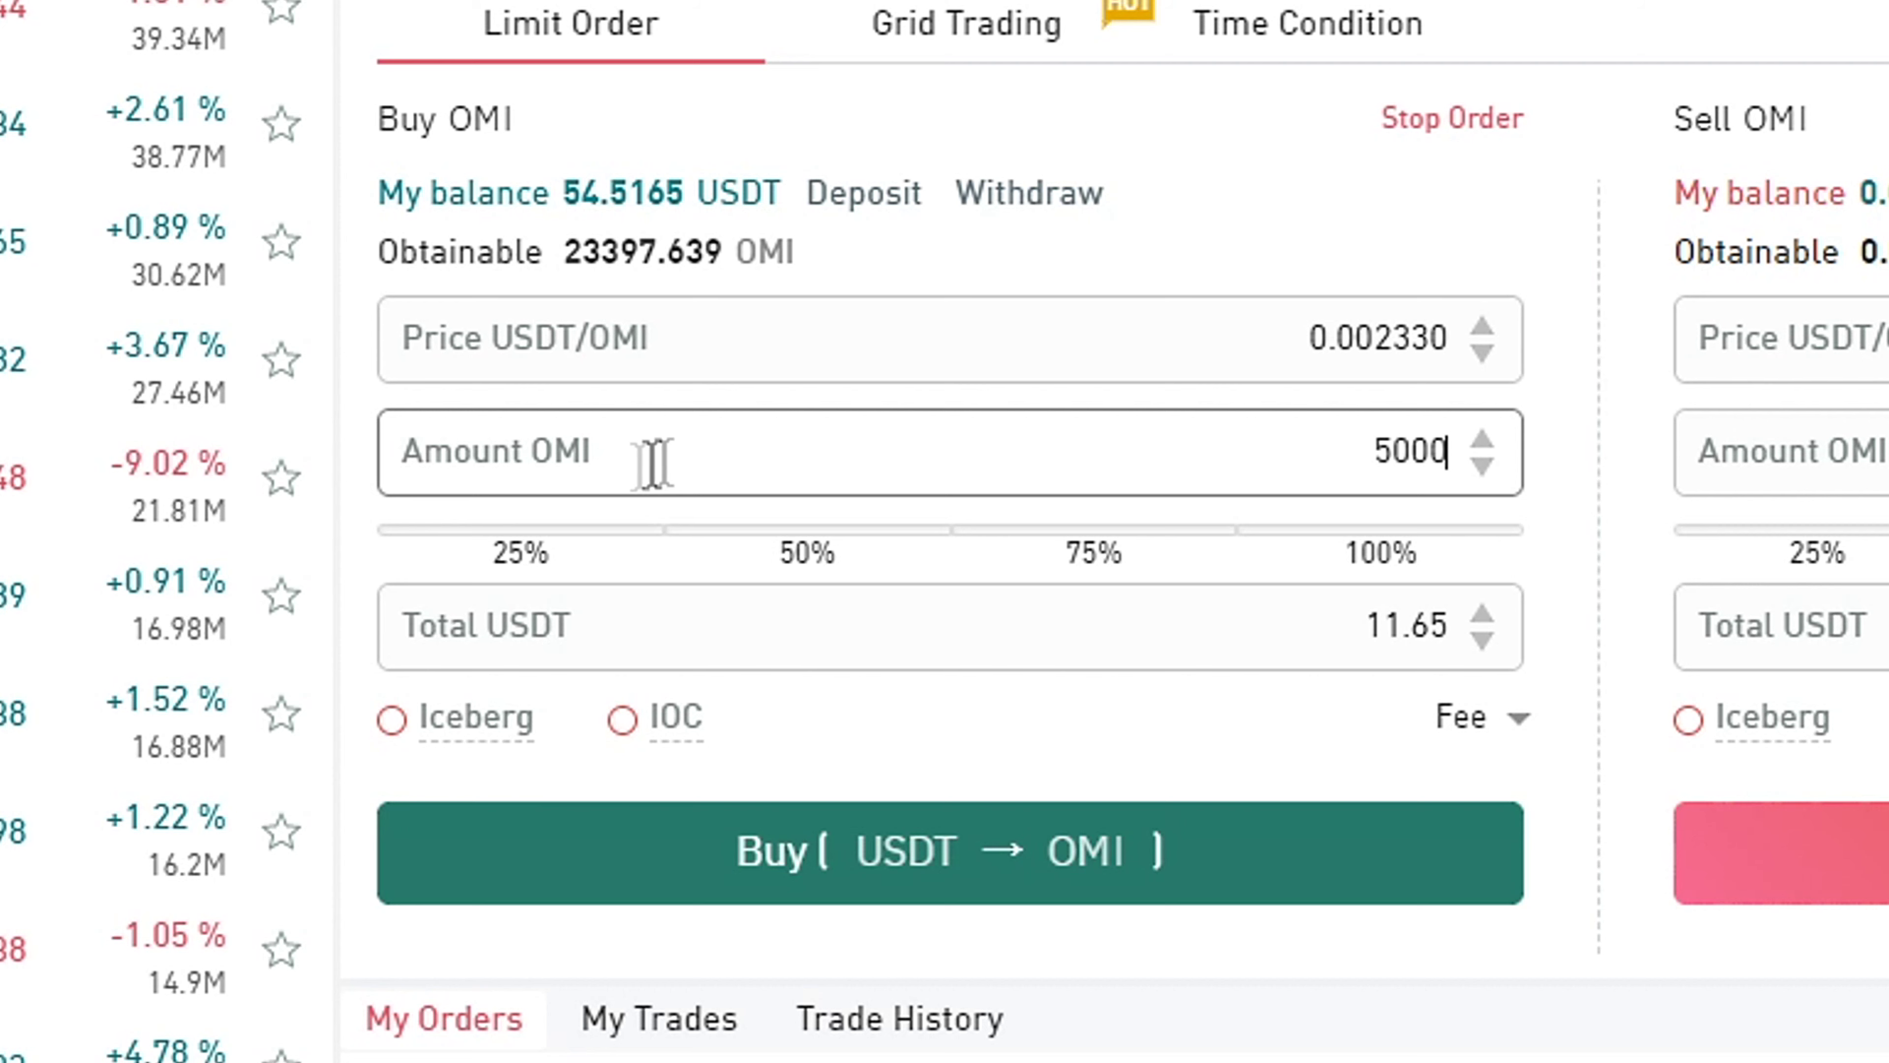
- Raise the buy slider to 100% to spend the full 54.516 USDT, then submit the buy
{"action": "left_click", "coordinate": [554, 542]}
{"action": "left_click", "coordinate": [792, 529]}
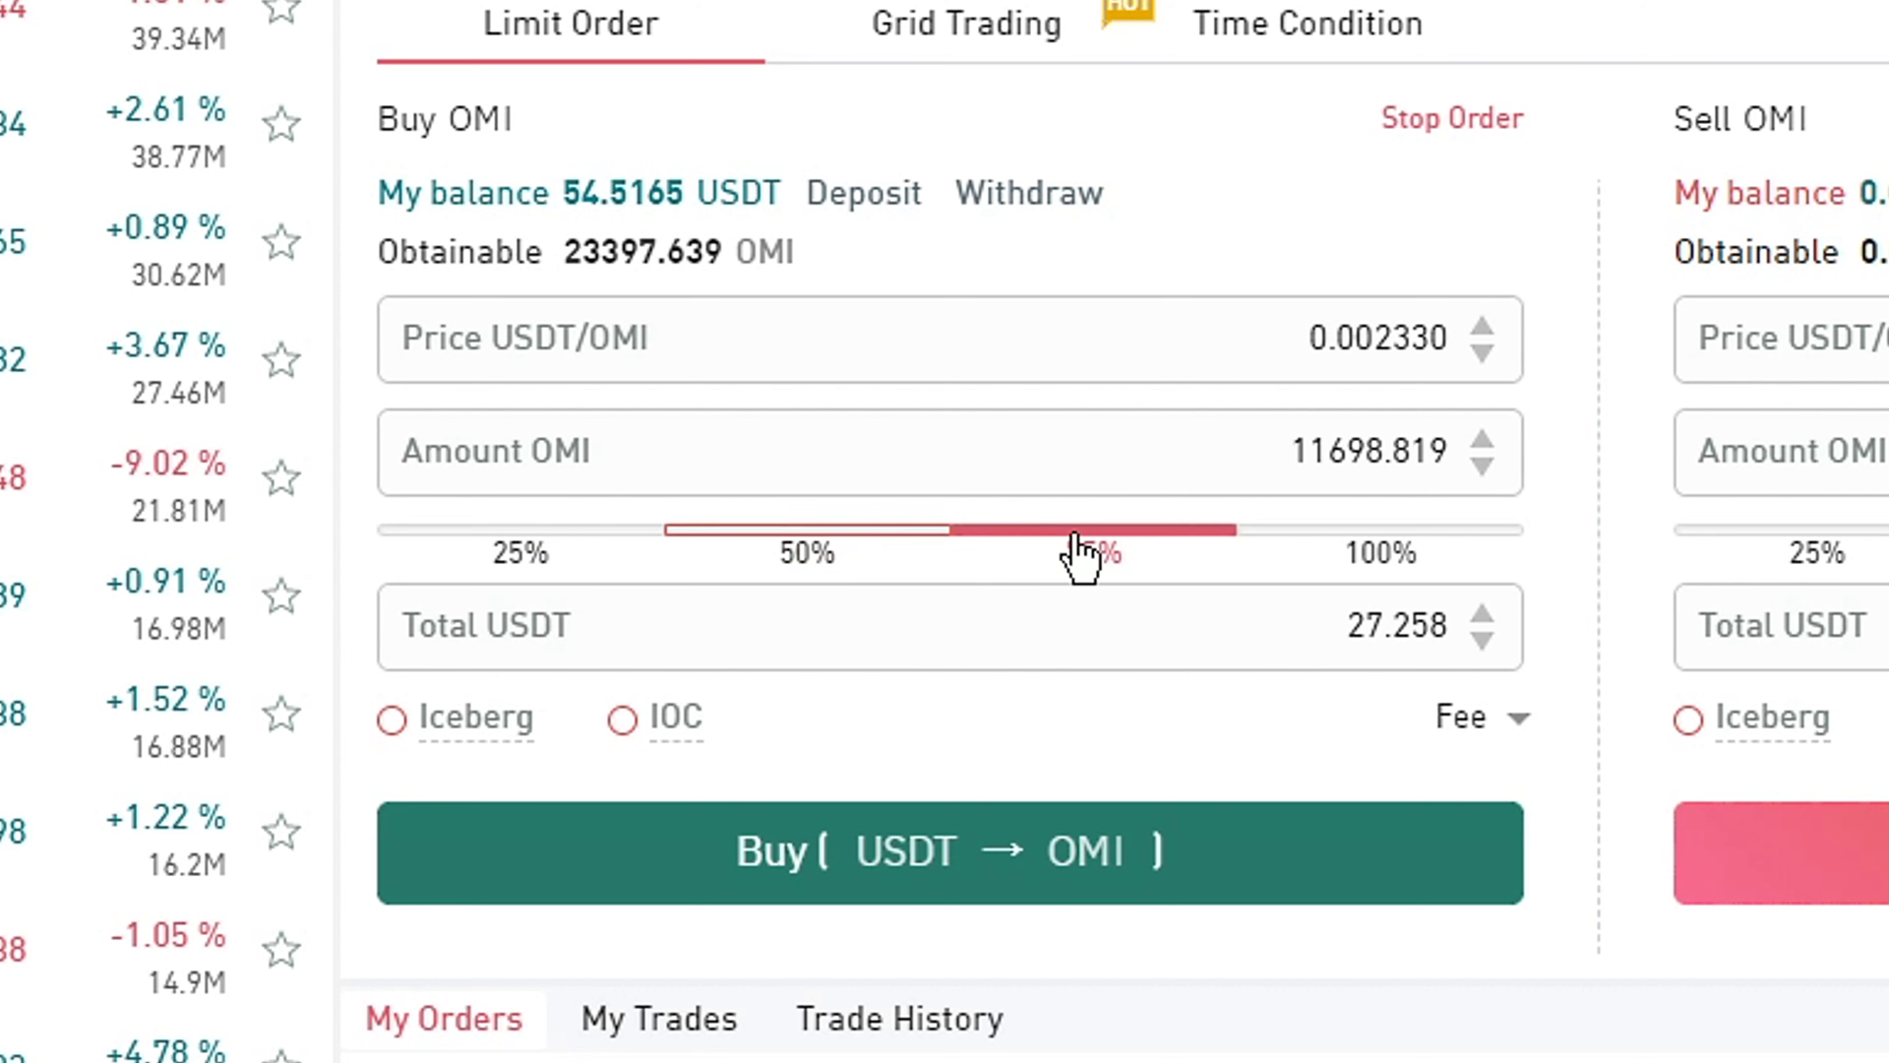
{"action": "left_click", "coordinate": [1071, 530]}
{"action": "left_click", "coordinate": [1354, 527]}
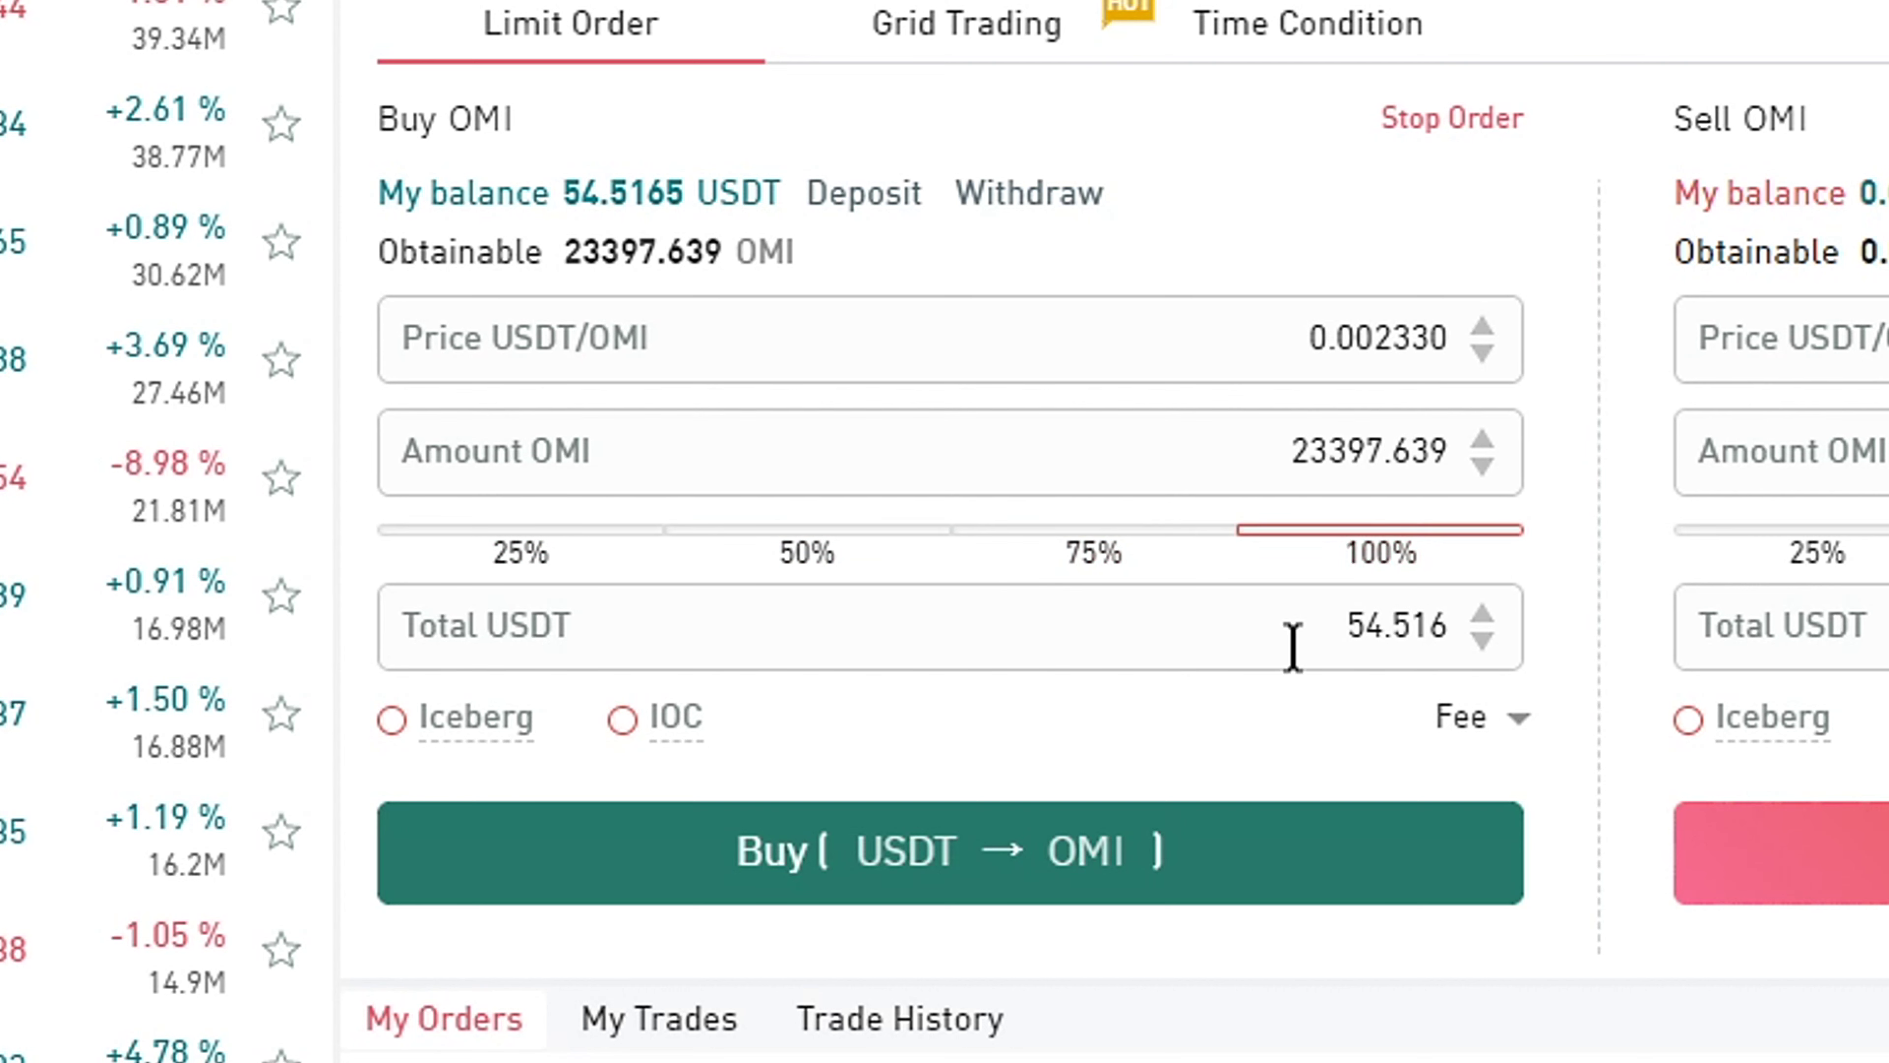
{"action": "left_click_drag", "start_coordinate": [1266, 620], "coordinate": [1548, 637]}
{"action": "left_click", "coordinate": [1552, 654]}
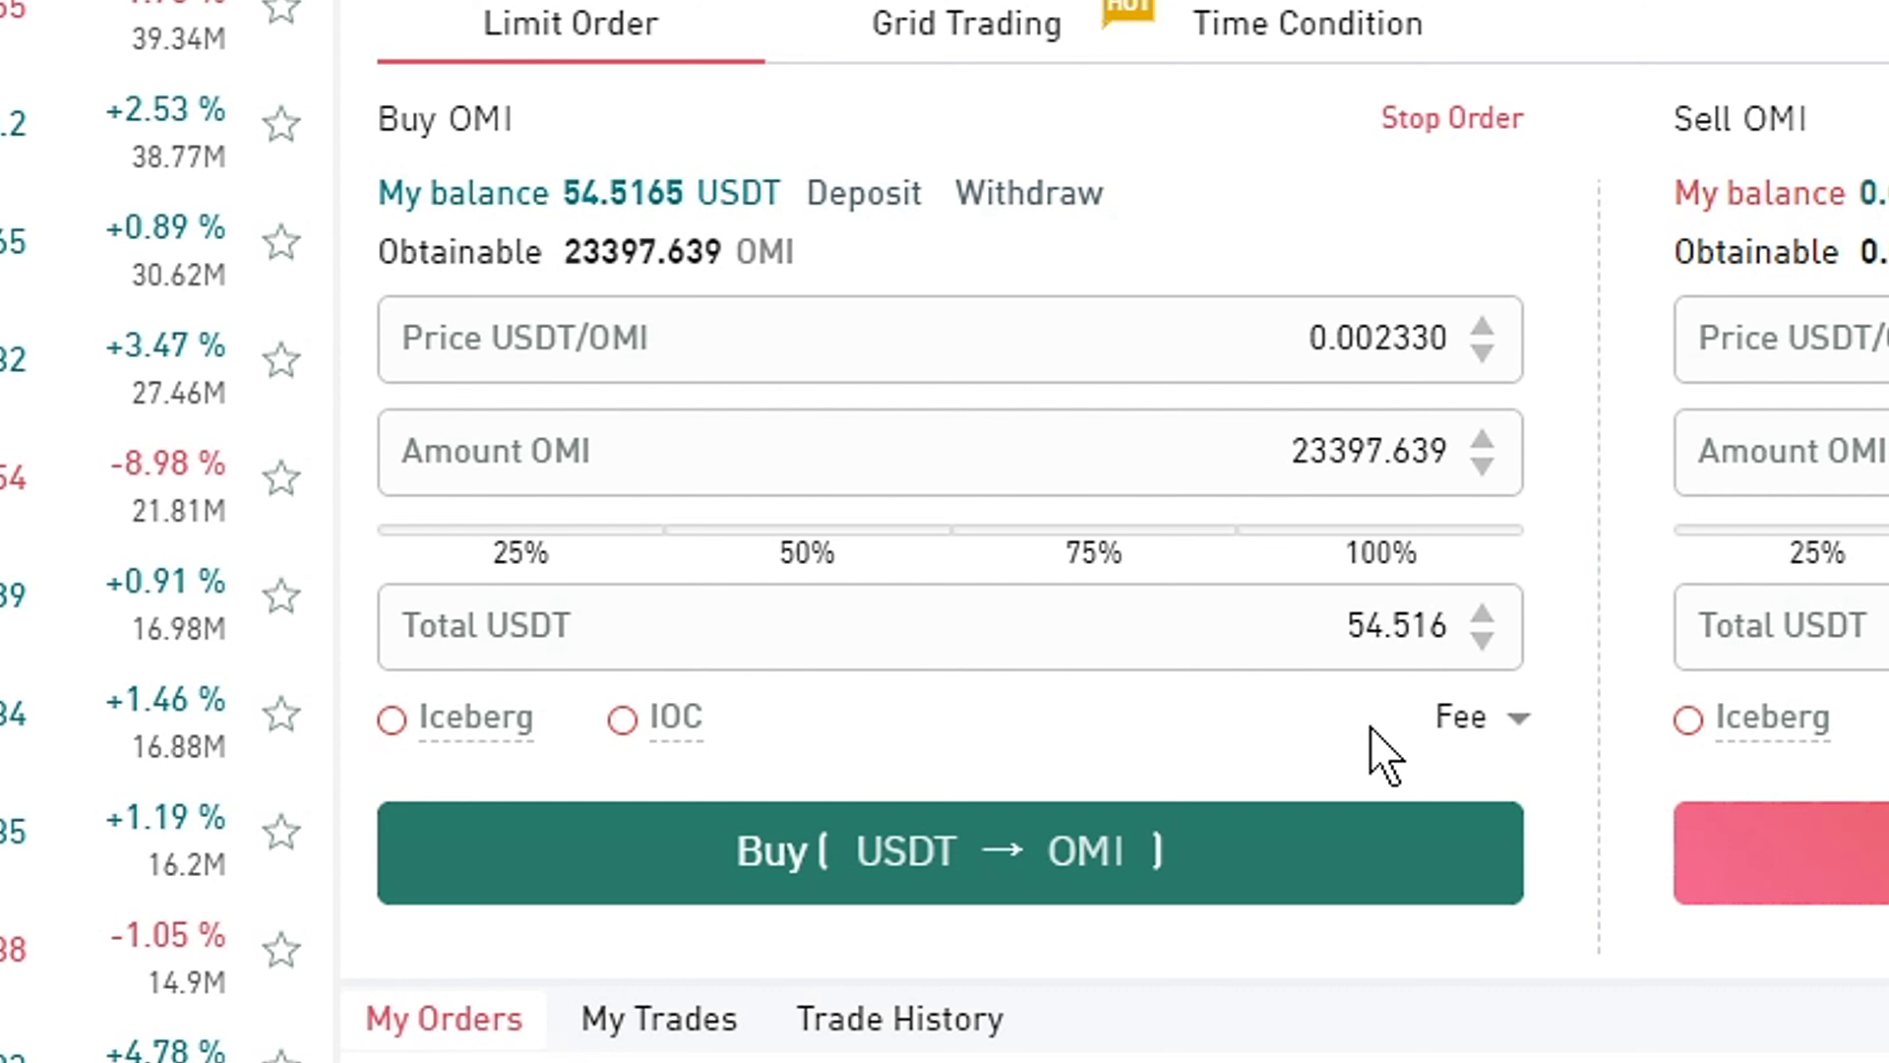
{"action": "left_click", "coordinate": [1286, 846]}
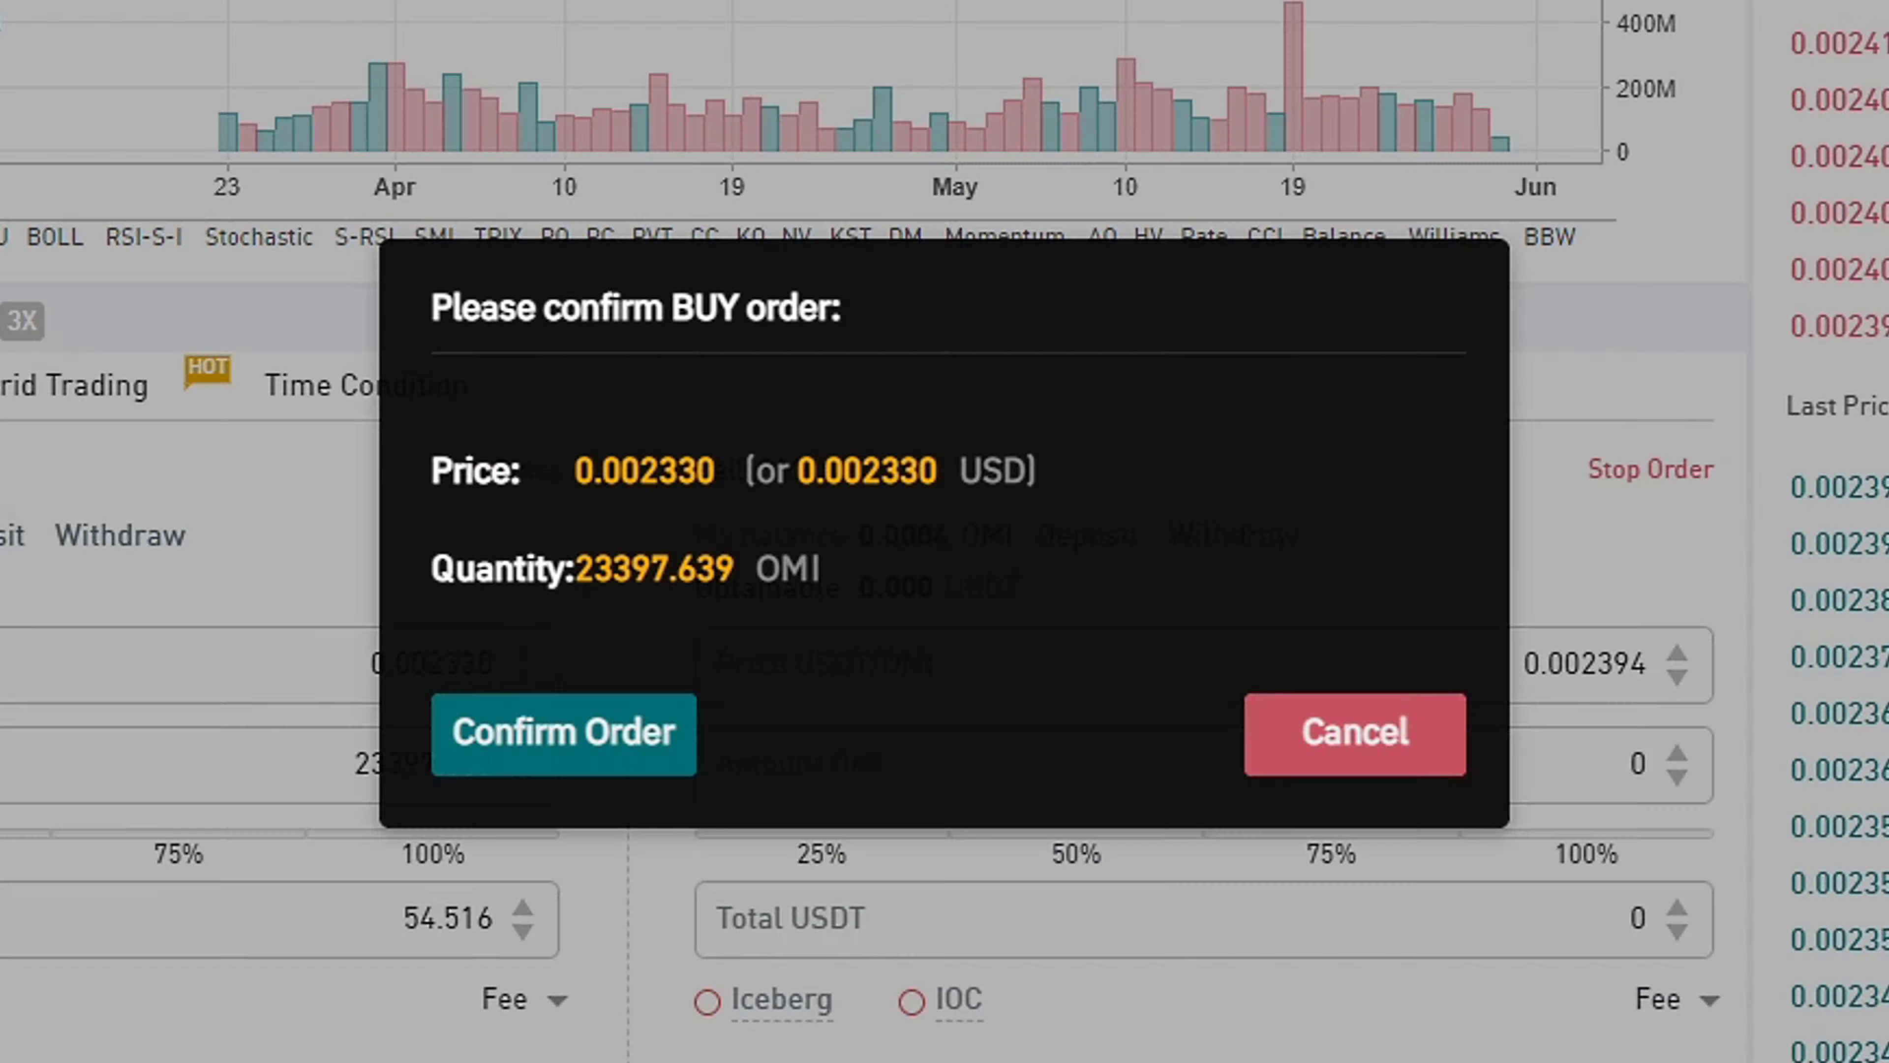